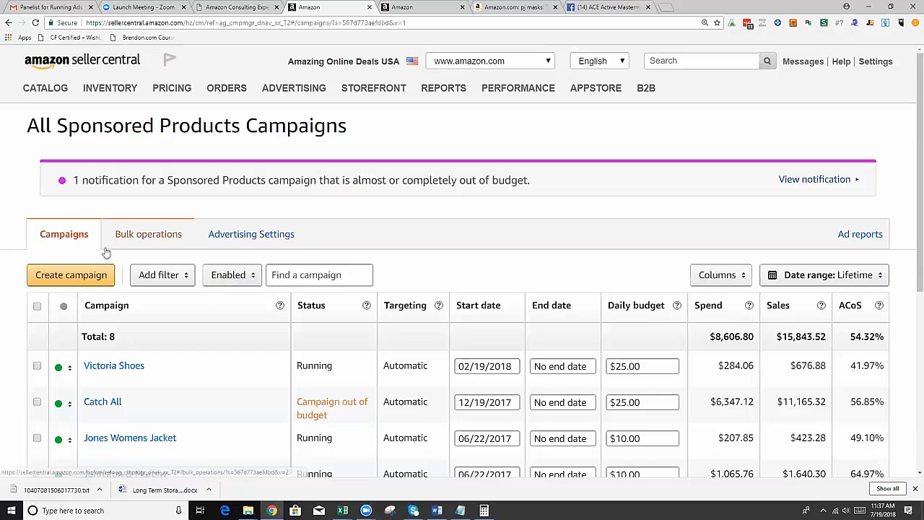
Start a new sponsored products campaign and name it Test.
left_click(92, 278)
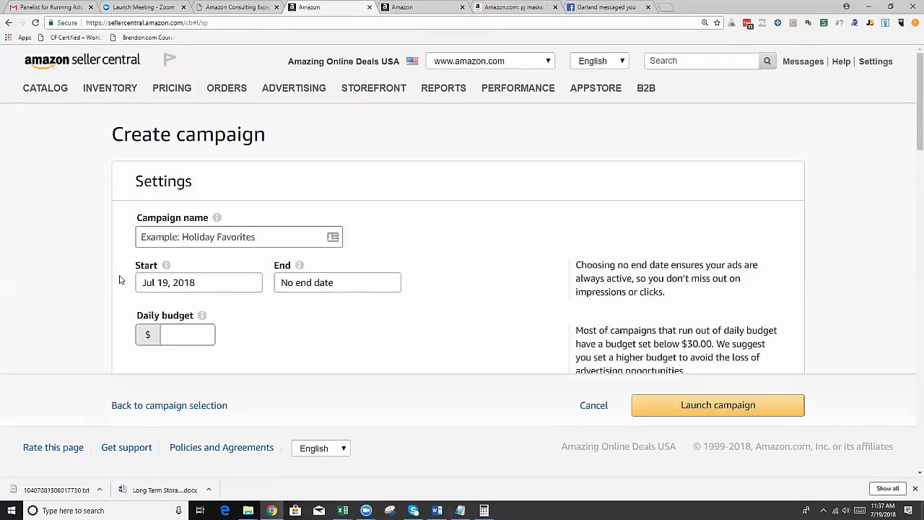
left_click(207, 241)
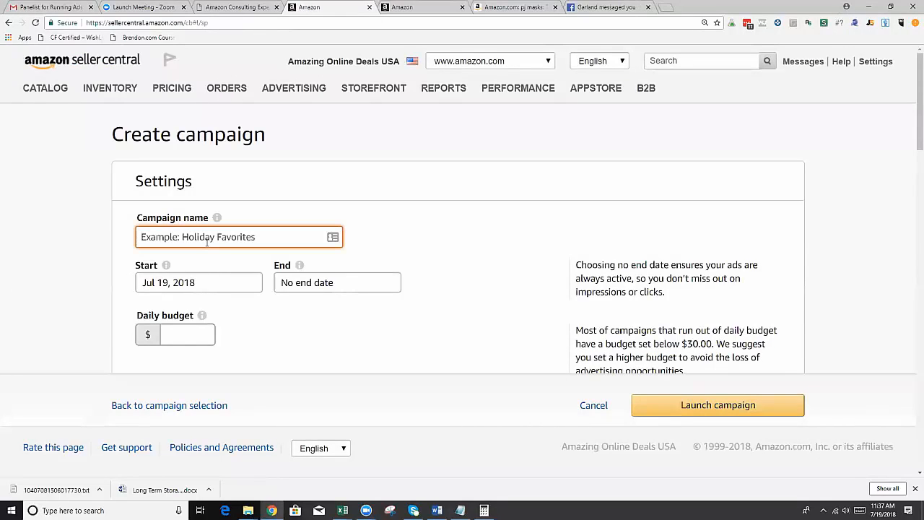
type("Test")
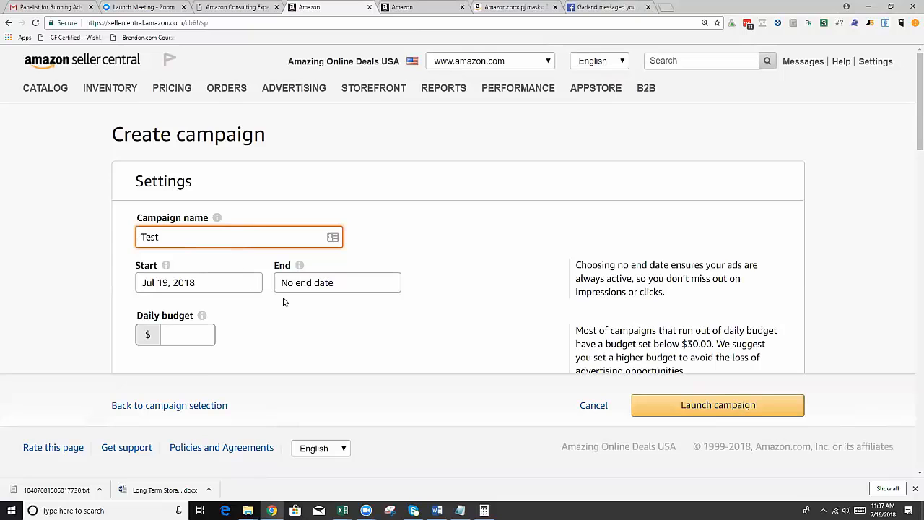
Examine the daily budget field and the automatic and manual targeting options in the campaign settings.
left_click(177, 334)
scroll(180, 335, "down", 2)
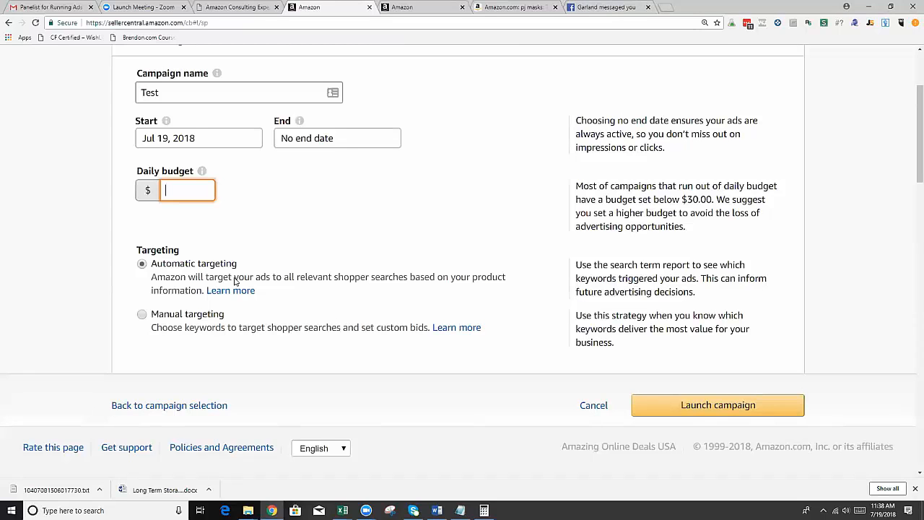
scroll(409, 296, "up", 2)
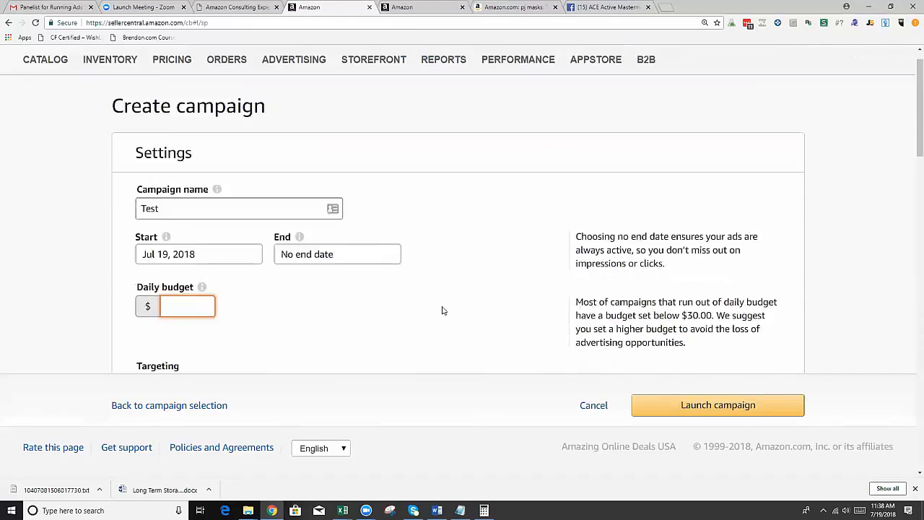
scroll(441, 310, "down", 2)
scroll(357, 311, "down", 3)
scroll(340, 305, "up", 2)
scroll(303, 304, "down", 2)
scroll(265, 303, "down", 2)
Name the campaign's ad group Movies and look through the products available to advertise.
left_click(212, 112)
scroll(173, 144, "up", 3)
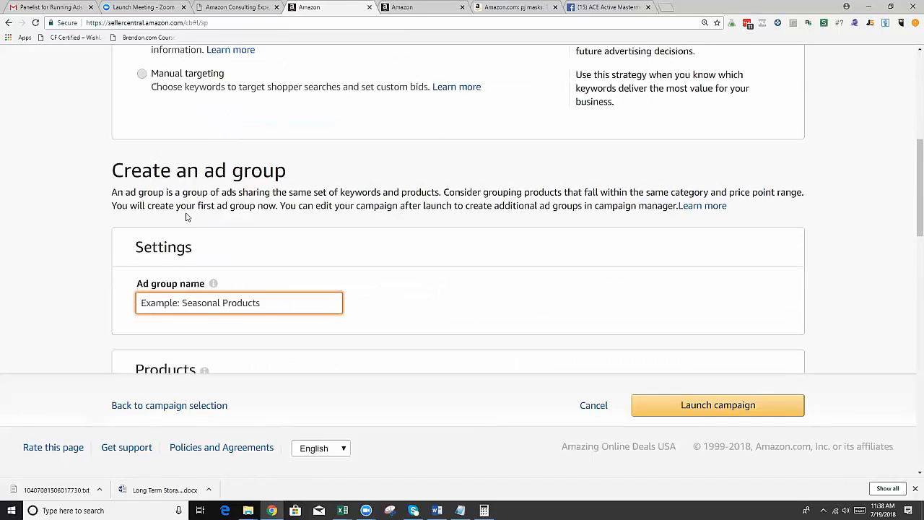
scroll(186, 217, "down", 3)
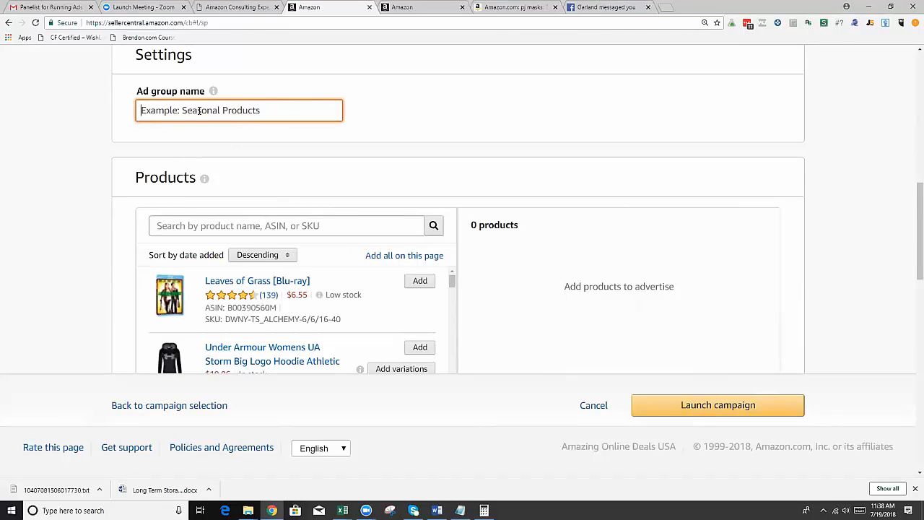
type("Movies")
left_click(234, 137)
scroll(210, 217, "down", 3)
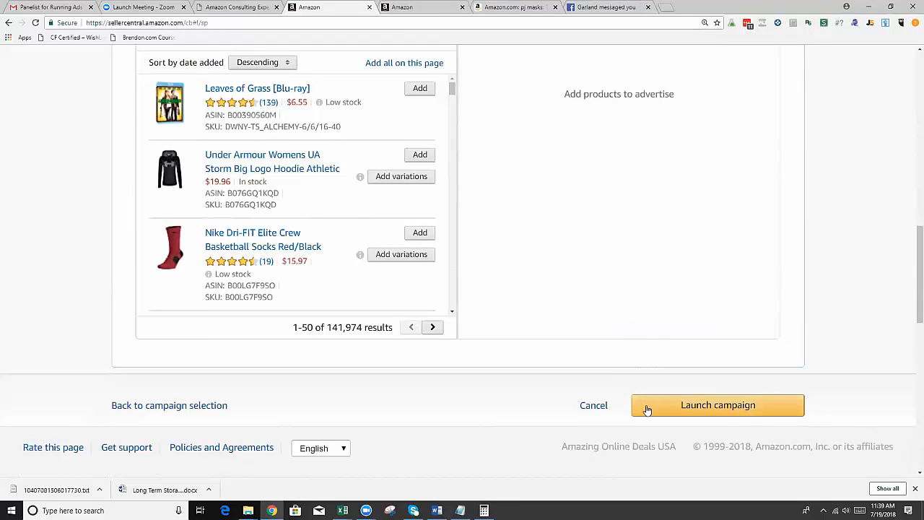
Abandon the draft campaign and return to the list of sponsored products campaigns.
scroll(477, 352, "up", 10)
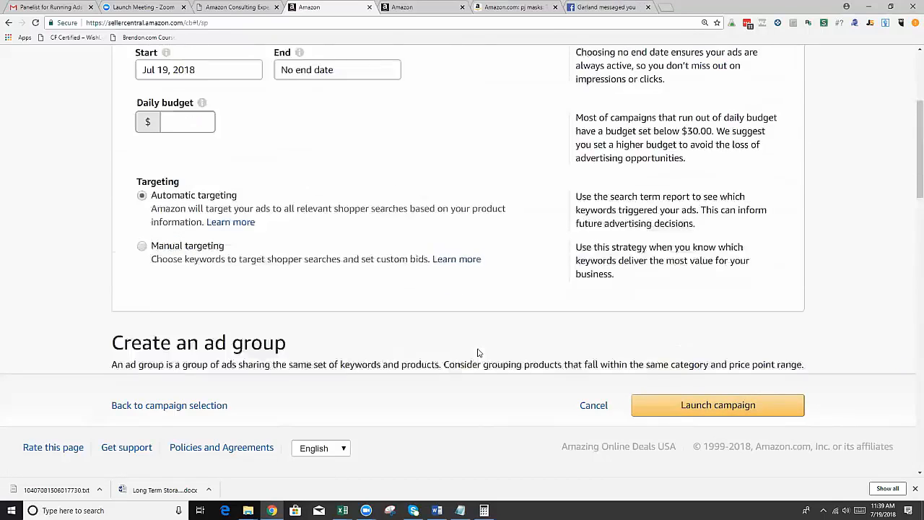
scroll(478, 352, "up", 3)
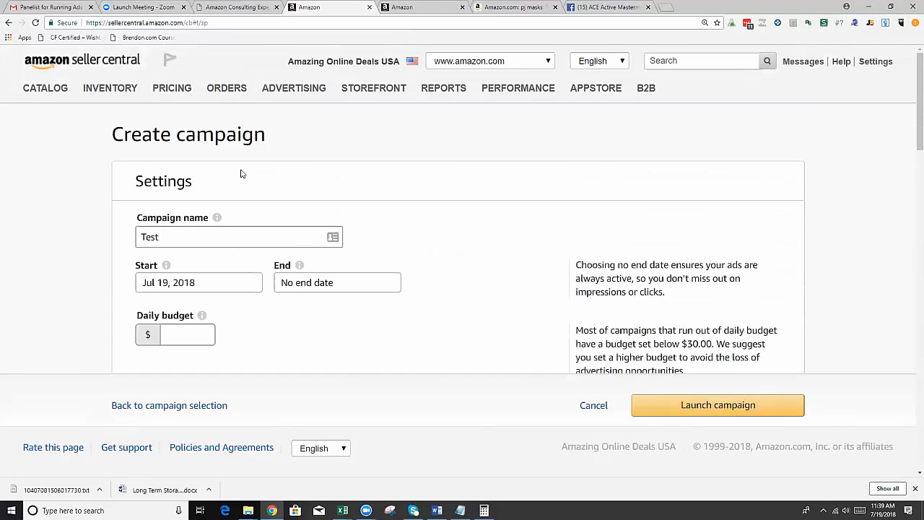
left_click(8, 23)
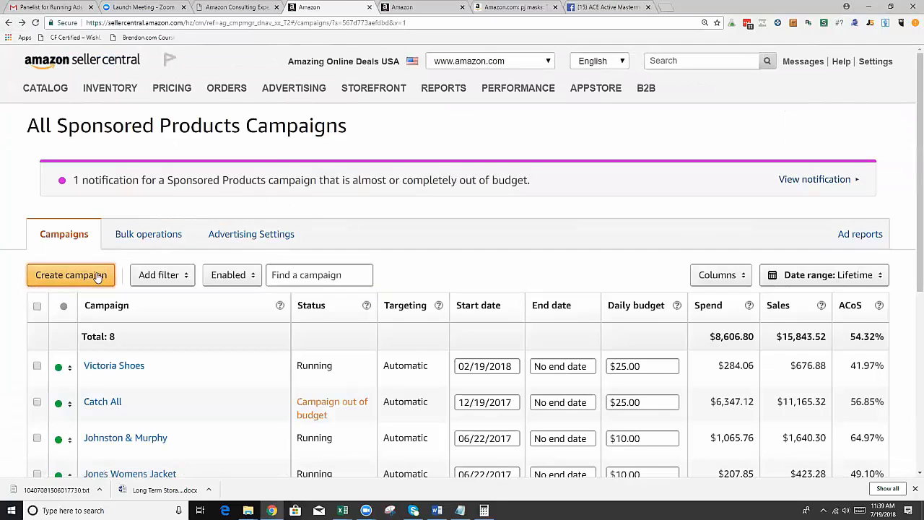
Start a new sponsored products campaign named Test and set its targeting to manual.
left_click(231, 240)
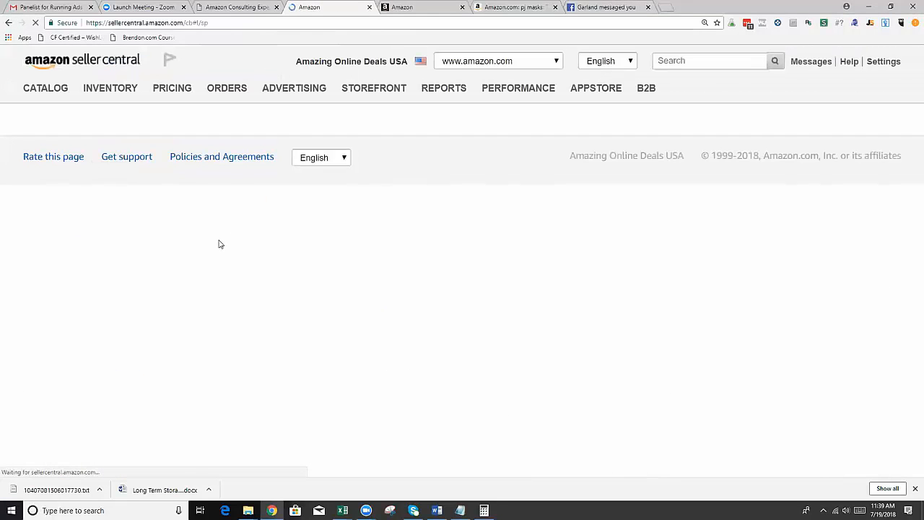
scroll(218, 181, "down", 3)
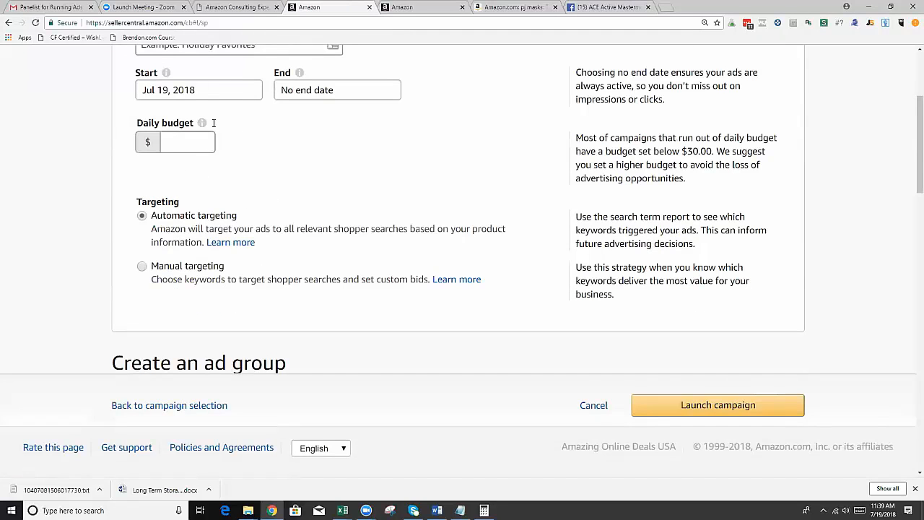
scroll(278, 108, "up", 2)
left_click(258, 140)
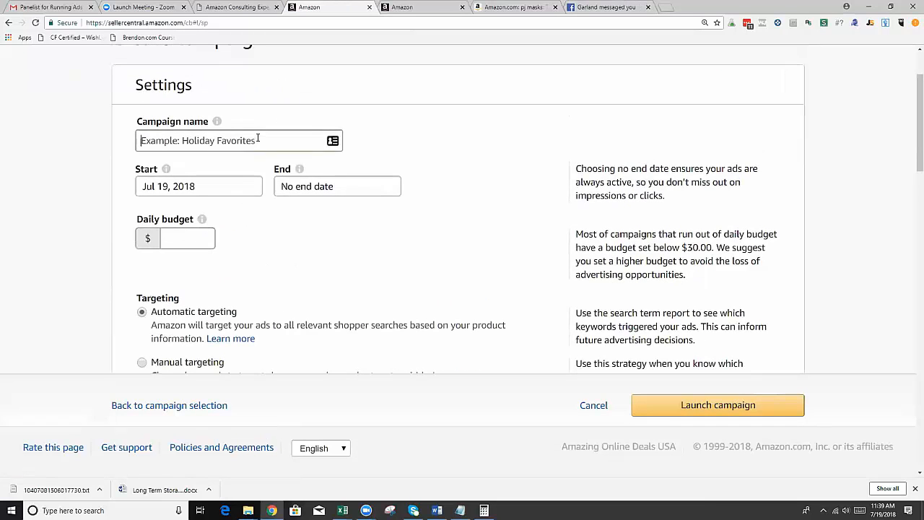
type("Text")
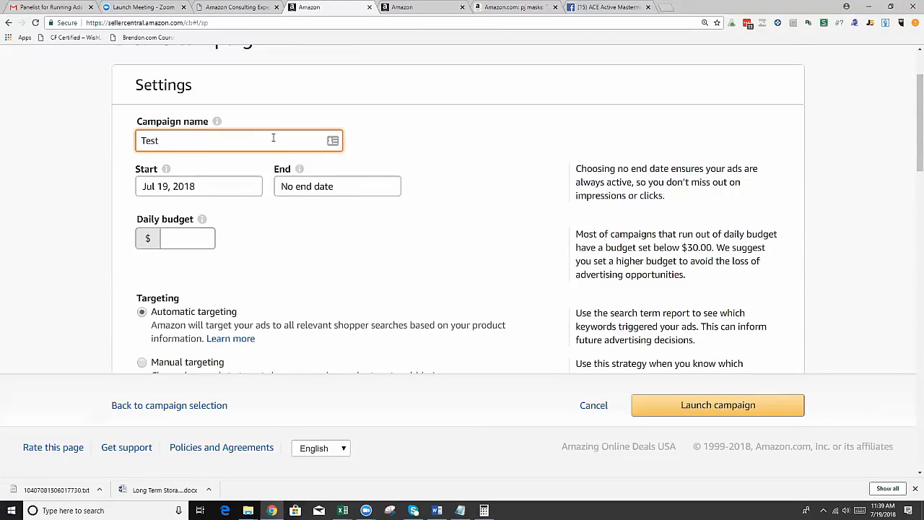
scroll(216, 211, "down", 2)
left_click(150, 222)
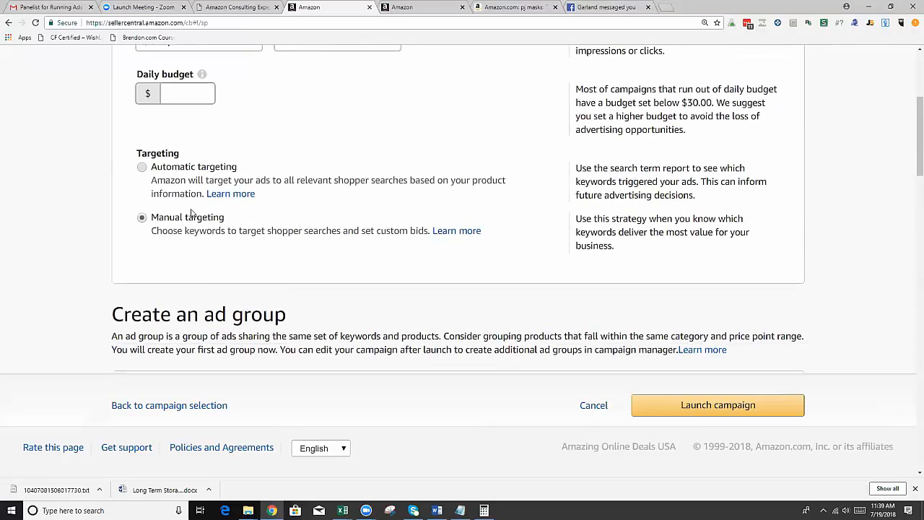
Name the campaign's ad group Movies.
scroll(191, 212, "down", 5)
scroll(191, 211, "down", 5)
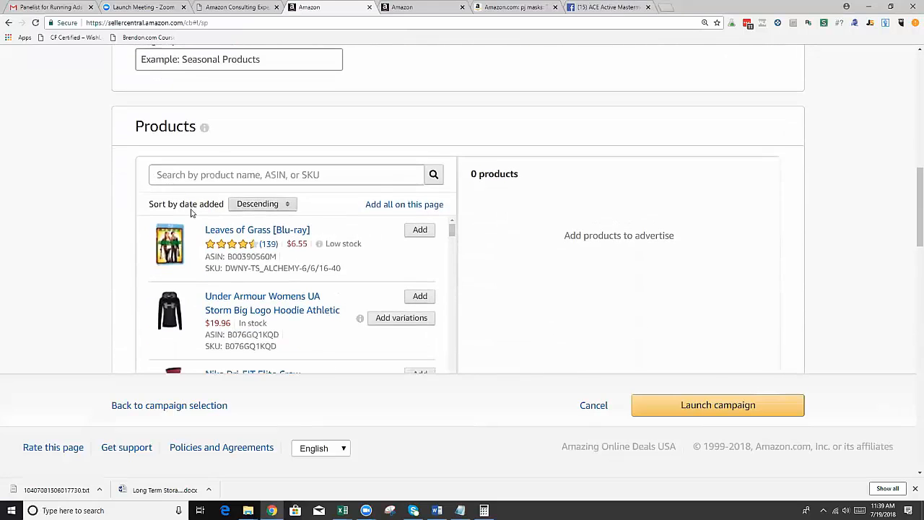
scroll(192, 213, "up", 3)
scroll(191, 213, "up", 3)
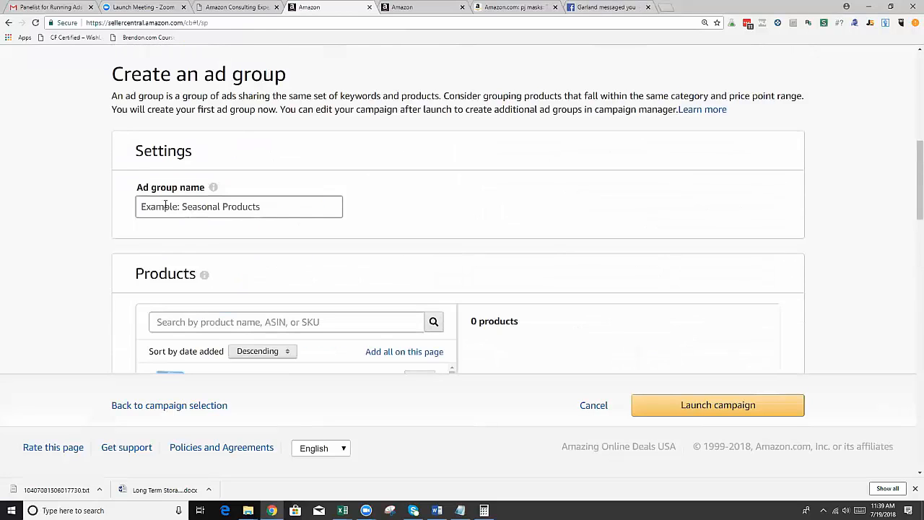
scroll(179, 282, "down", 2)
left_click(205, 68)
type("Movies")
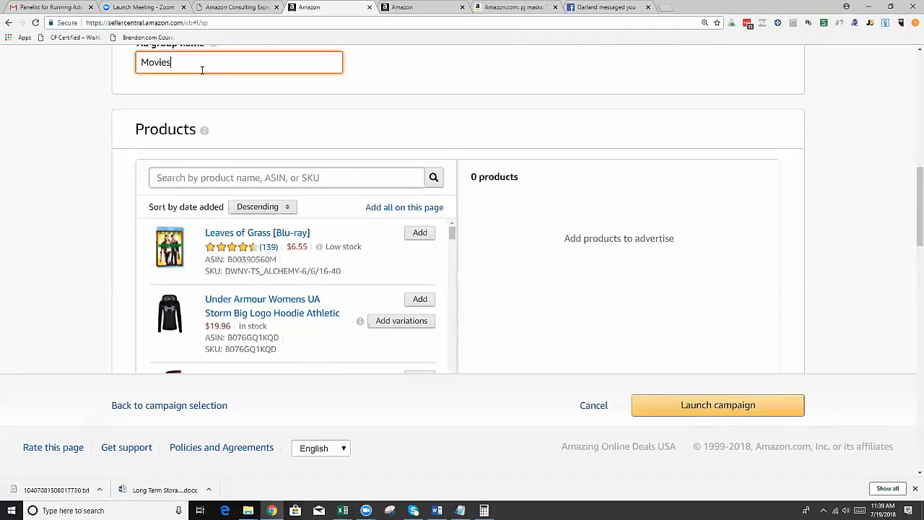
Look through the available products and default bid, and choose to enter the campaign's own keywords.
scroll(232, 221, "down", 1)
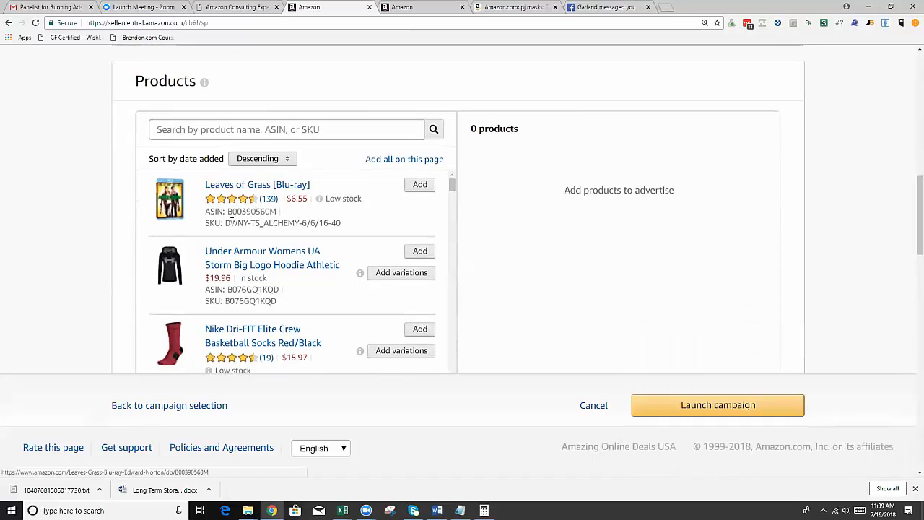
scroll(231, 221, "down", 5)
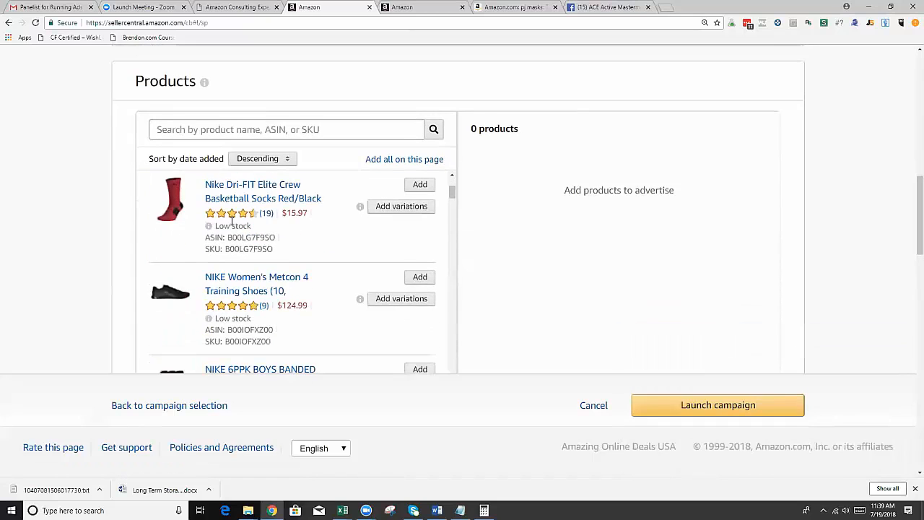
scroll(127, 234, "down", 6)
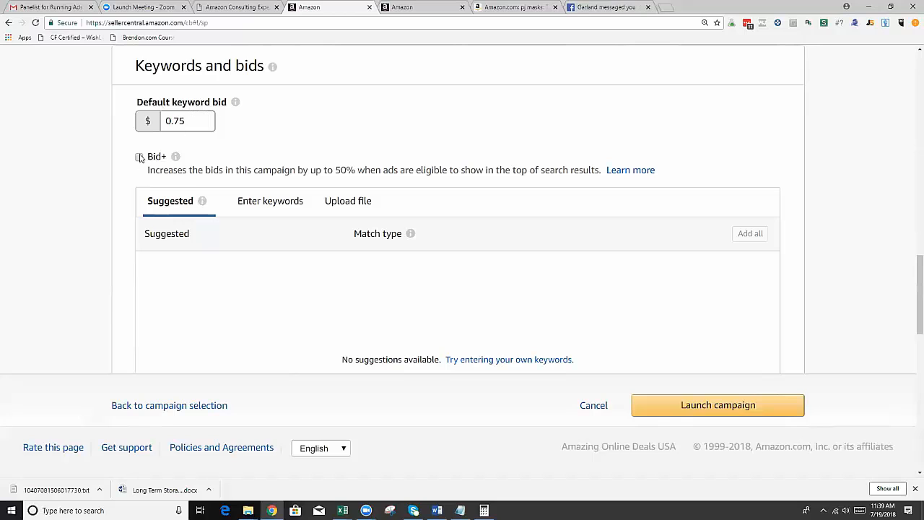
scroll(143, 233, "down", 2)
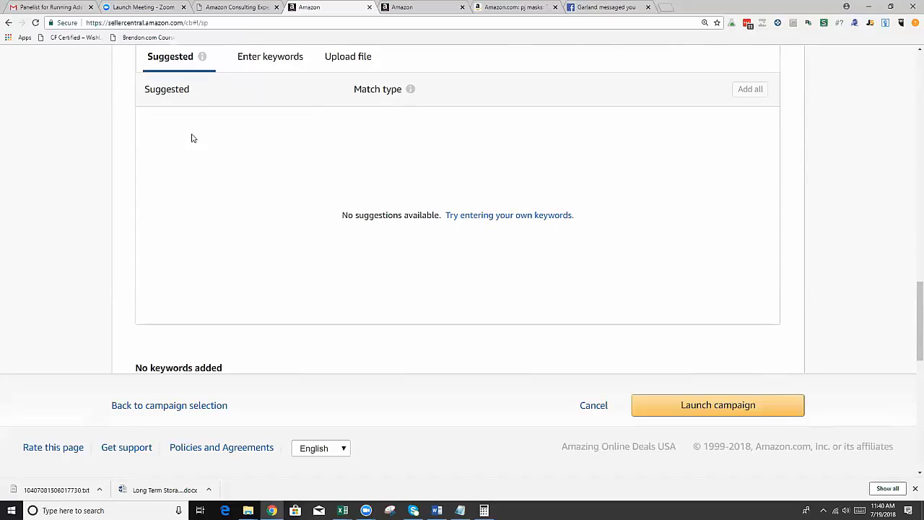
left_click(254, 67)
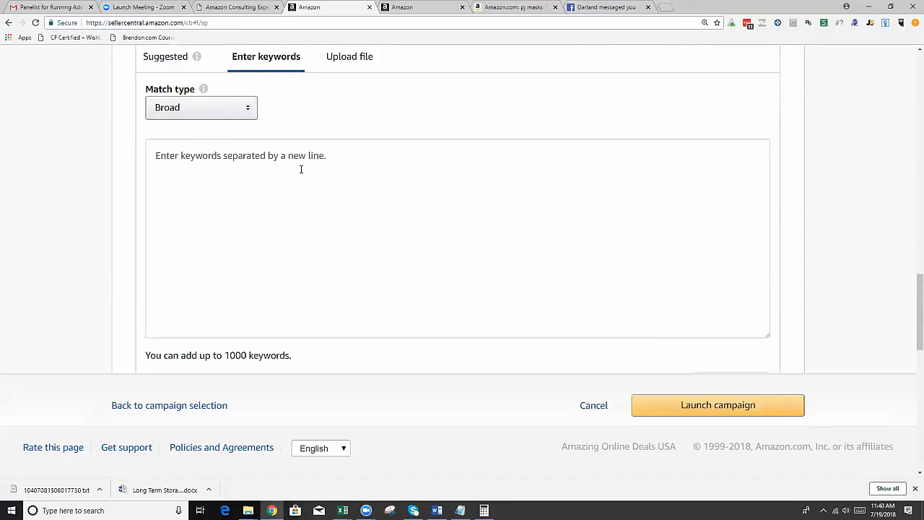
Switch to the Amazon pj masks search results and open the YOHEER PJ Masks Costumes product page.
left_click(489, 8)
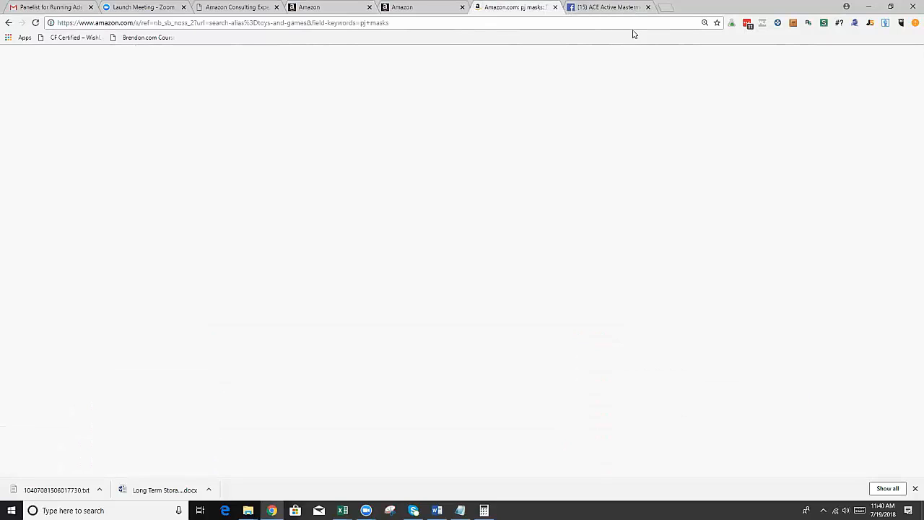
mouse_move(490, 122)
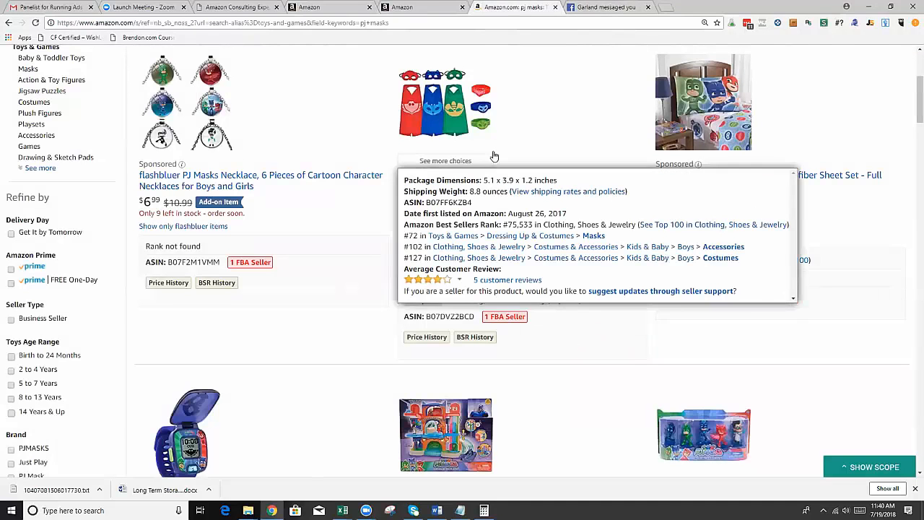
left_click(436, 78)
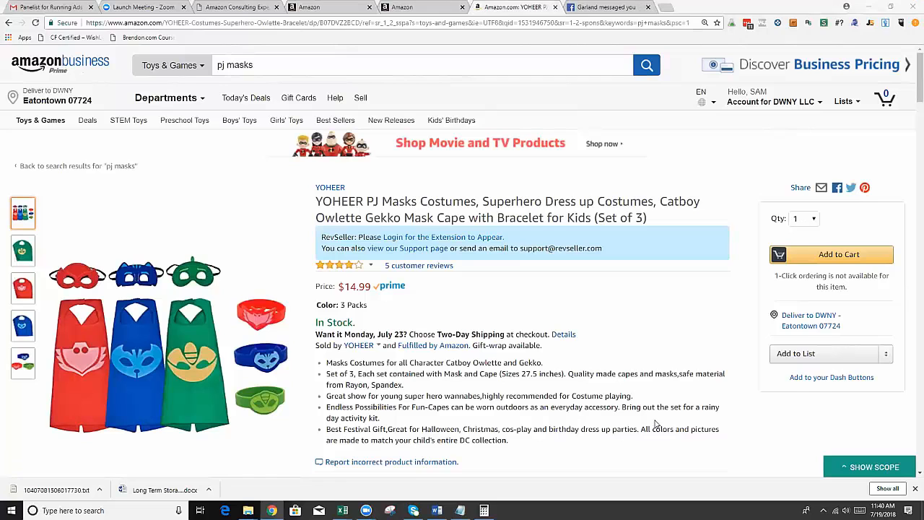
Show the Scope extension for the product, log in with Seller Labs and review its keyword list.
left_click(847, 470)
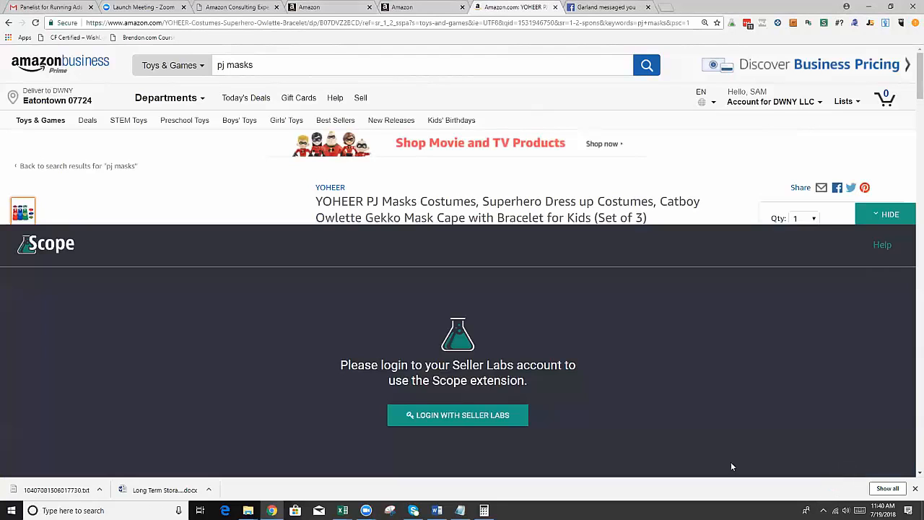
left_click(495, 418)
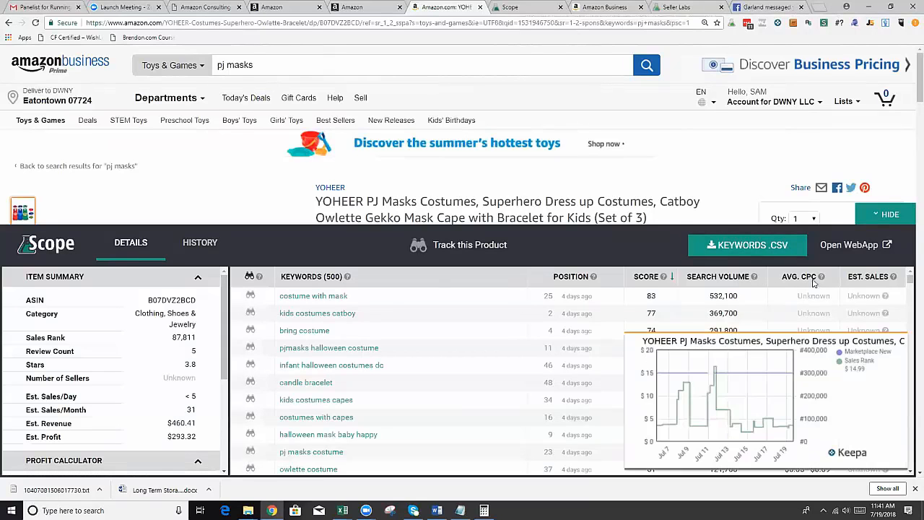
scroll(812, 295, "down", 5)
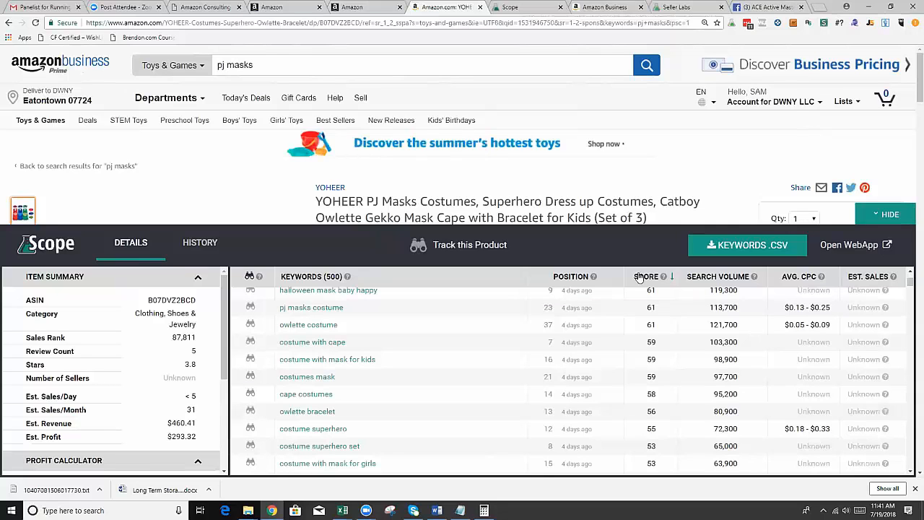
Search Amazon for coffee cups, and return to the PJ Masks costume page with its Scope keywords.
left_click(532, 7)
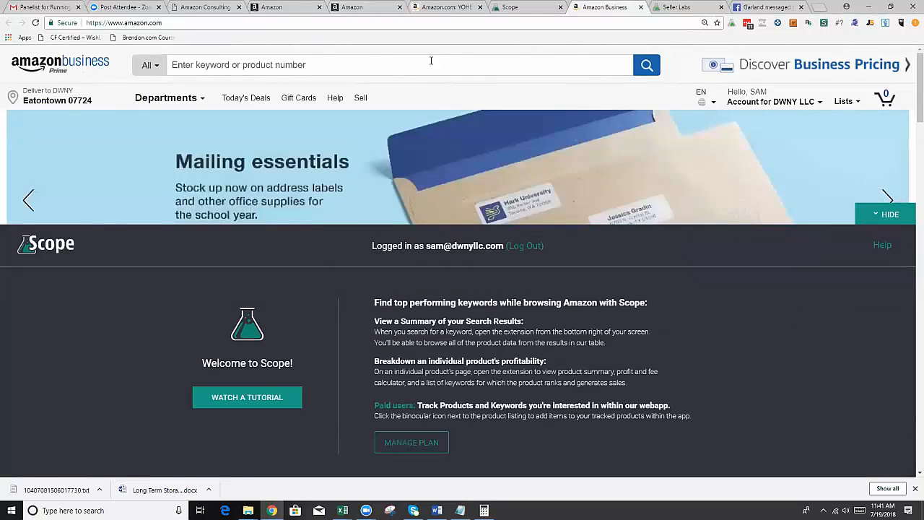
left_click(203, 65)
type("co")
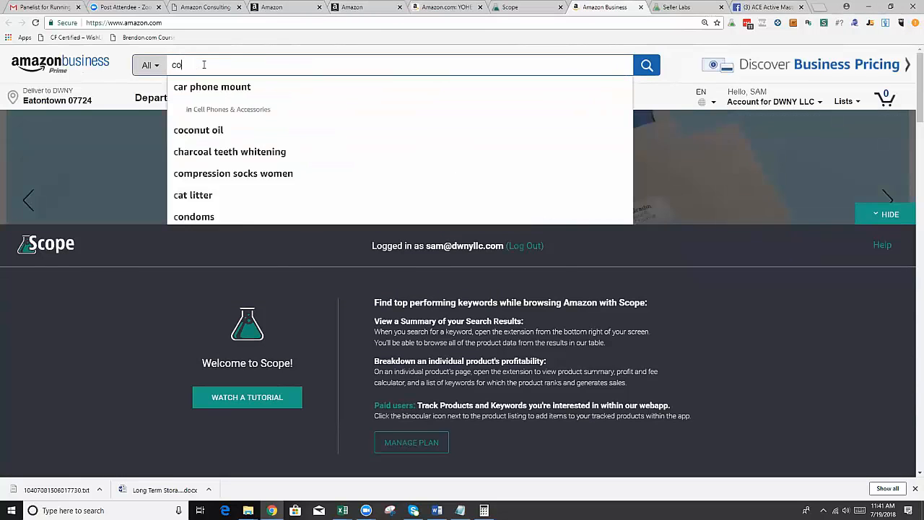
type("ffee cups")
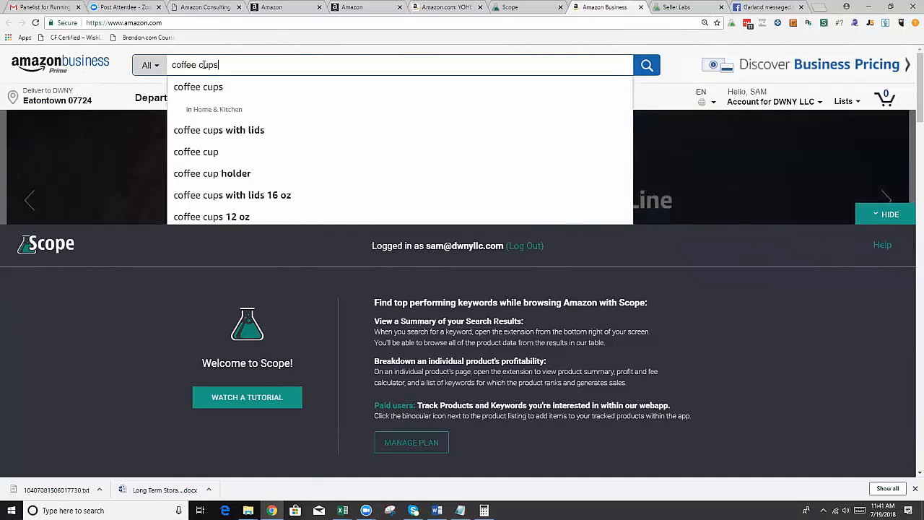
key("Return")
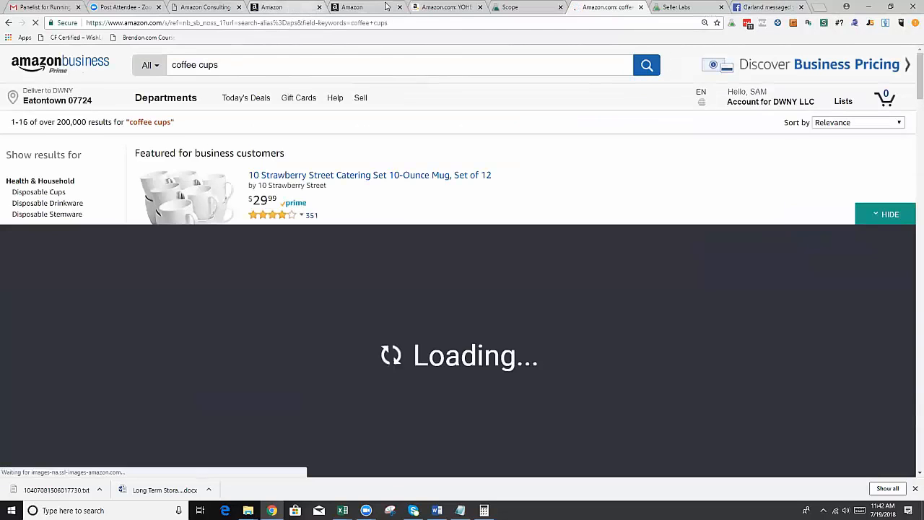
left_click(440, 7)
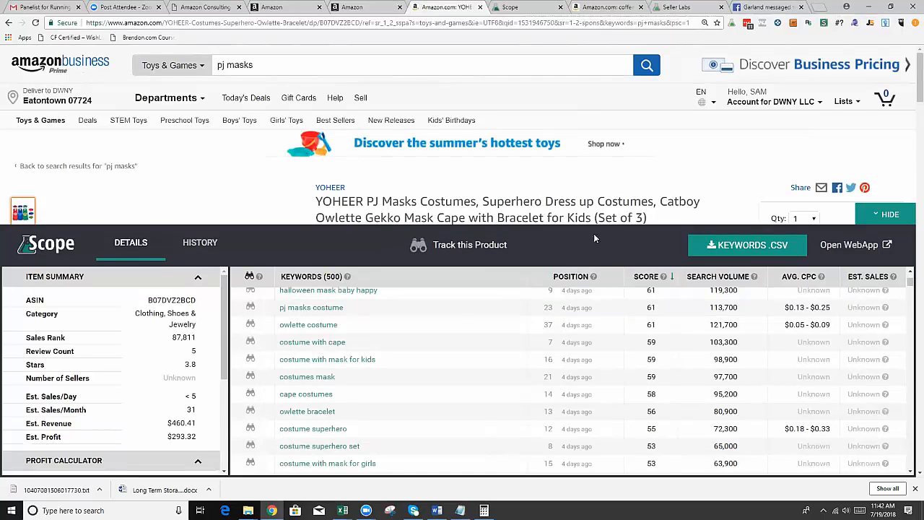
Switch to the coffee cups search results, hide Scope and open the To Go Paper Coffee Cups product page.
left_click(606, 8)
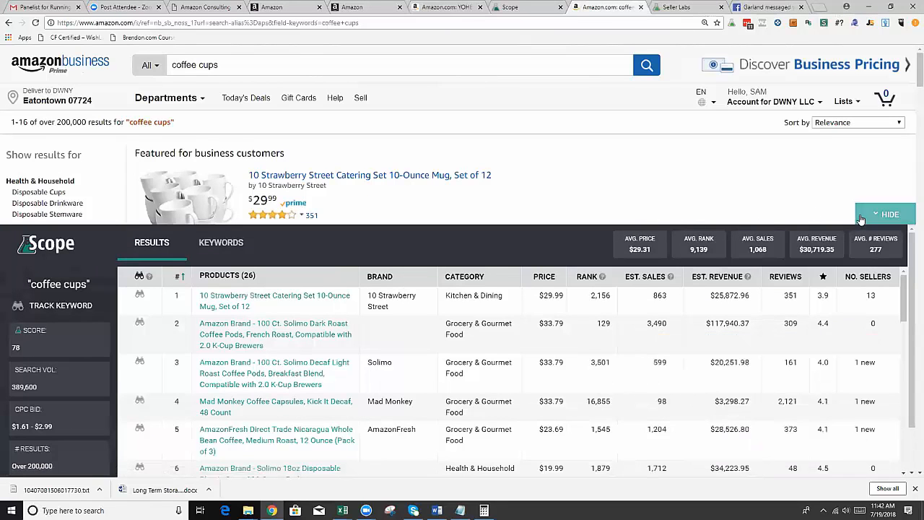
left_click(886, 215)
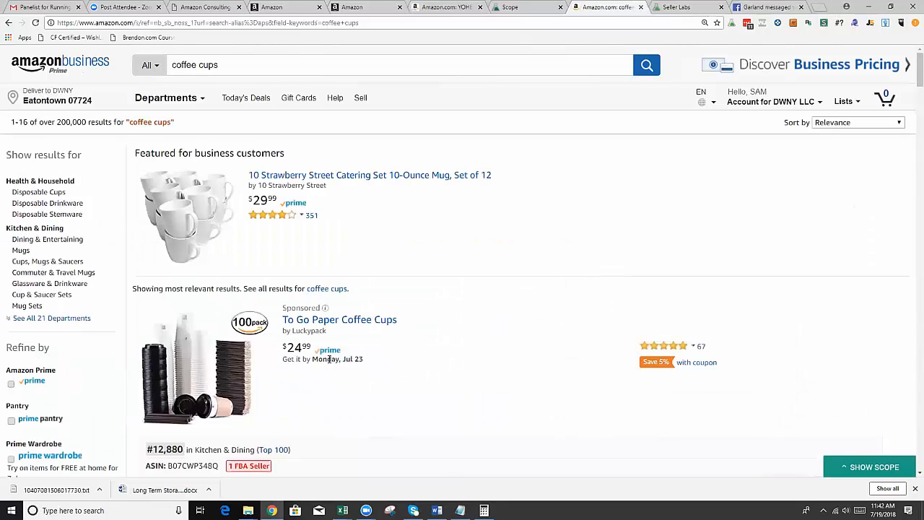
left_click(351, 320)
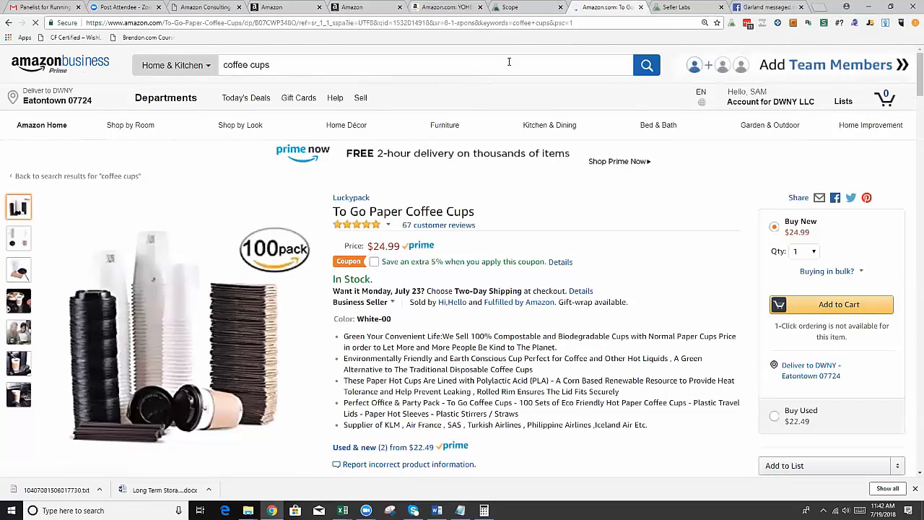
Return to the campaign being created and review its settings down to the keywords and bids section.
left_click(433, 8)
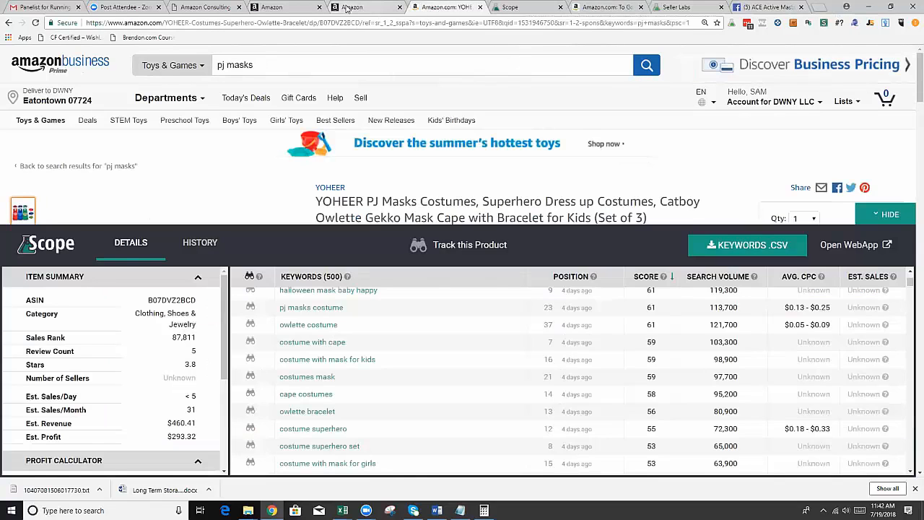
left_click(361, 8)
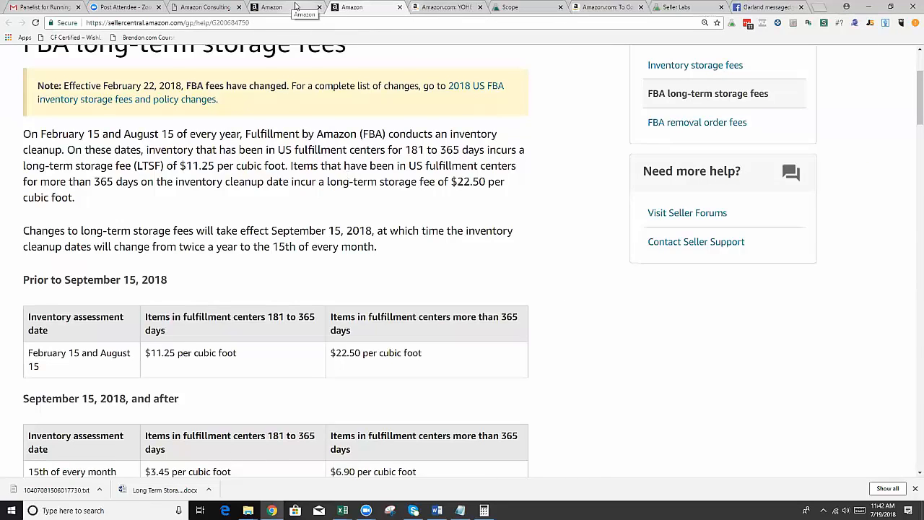
left_click(303, 5)
scroll(258, 149, "up", 10)
scroll(258, 149, "up", 7)
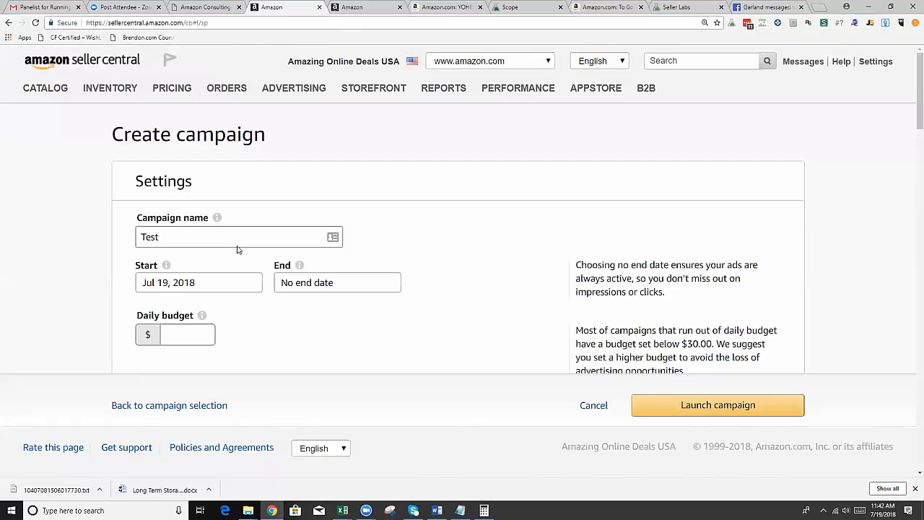
scroll(316, 233, "down", 15)
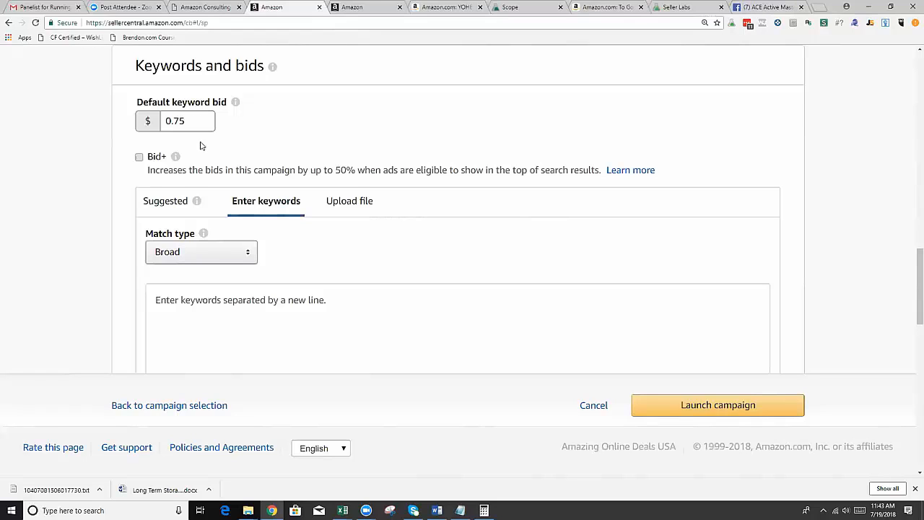
Switch to the To Go Paper Coffee Cups page and show its Scope keyword list.
left_click(606, 7)
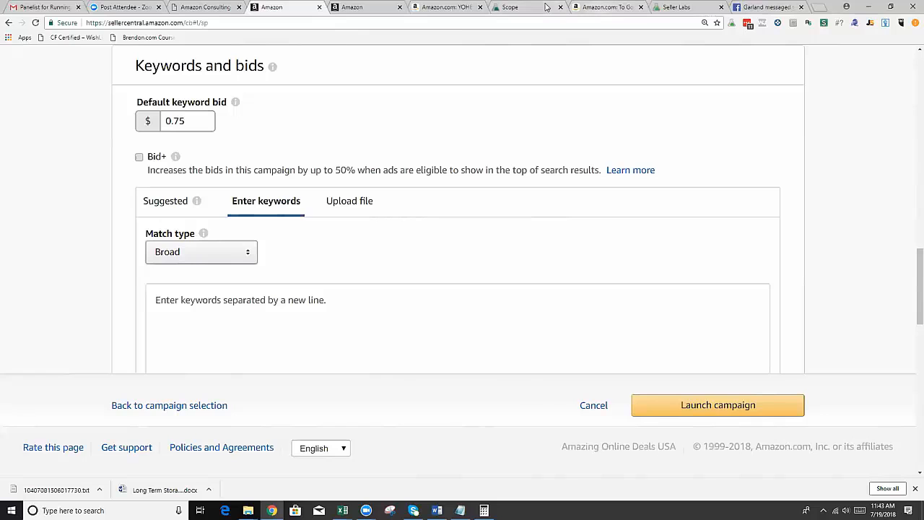
scroll(371, 205, "down", 3)
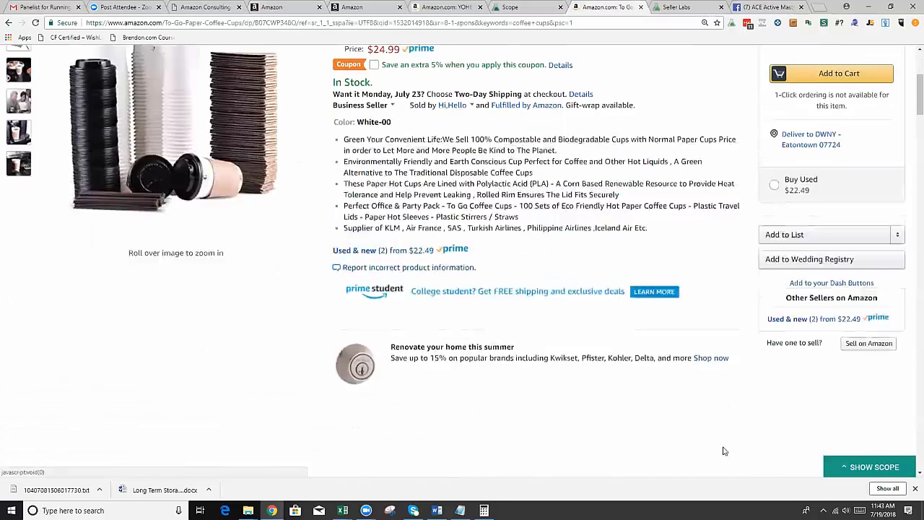
left_click(863, 467)
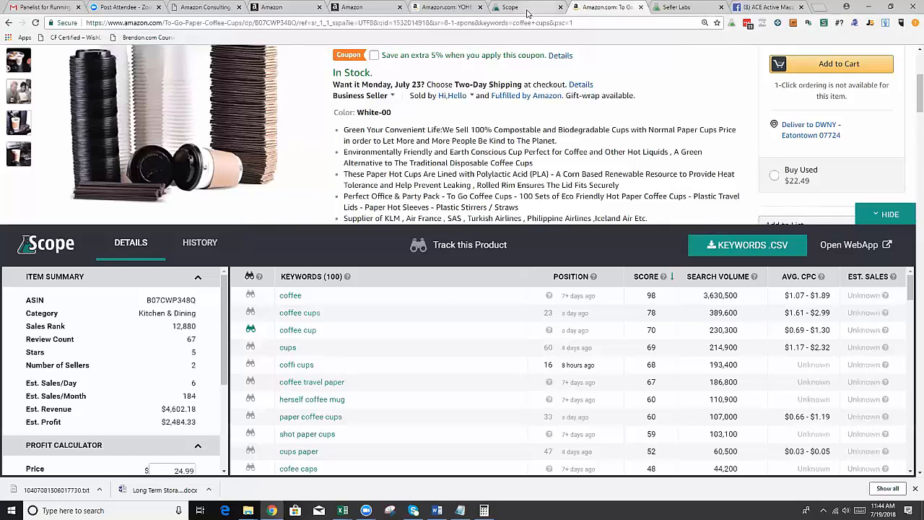
Return to the campaign form, look over its keyword sections and show the available keyword match types.
left_click(264, 9)
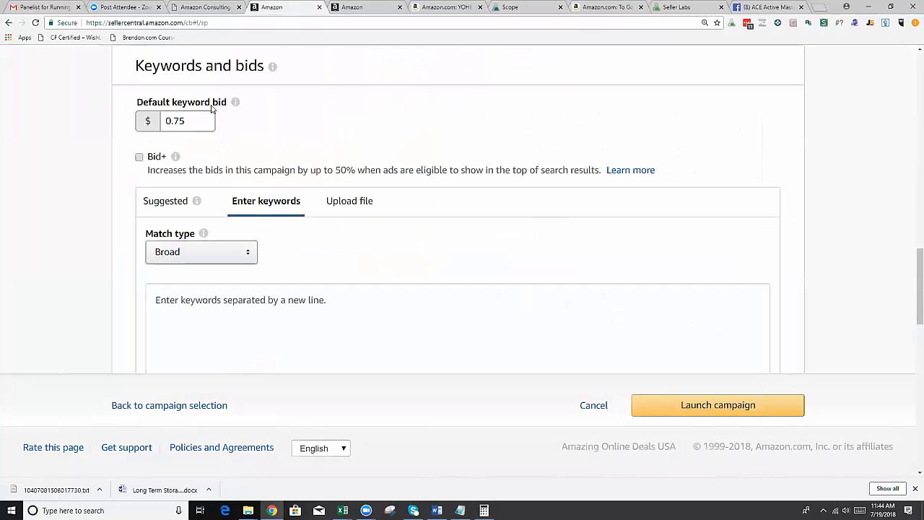
scroll(165, 116, "down", 3)
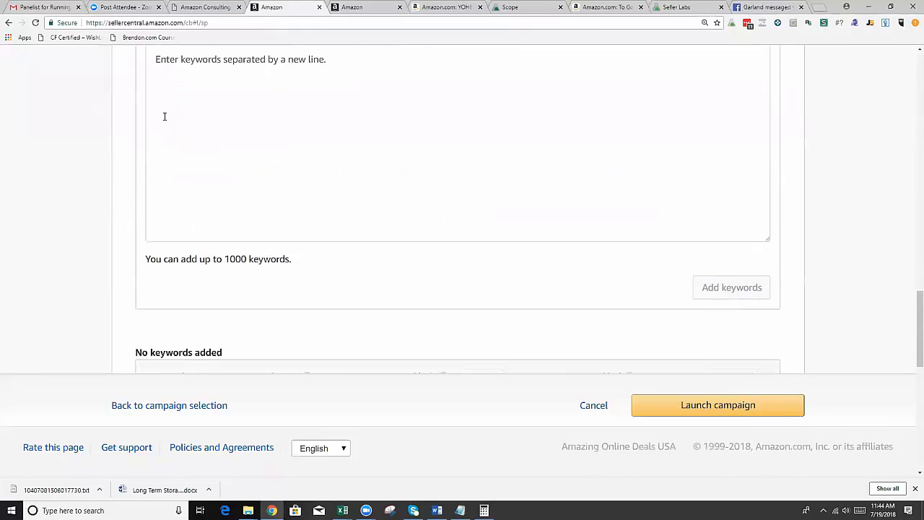
scroll(206, 120, "down", 4)
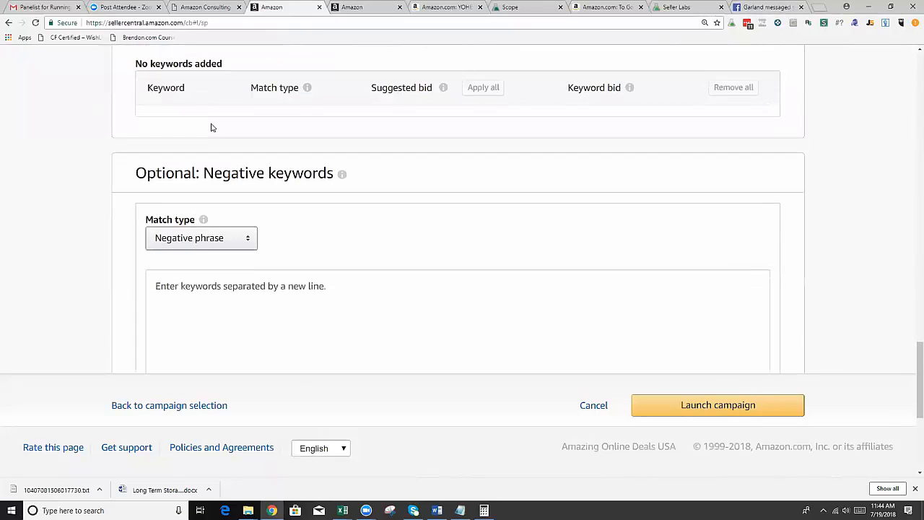
scroll(212, 127, "down", 1)
scroll(192, 166, "up", 8)
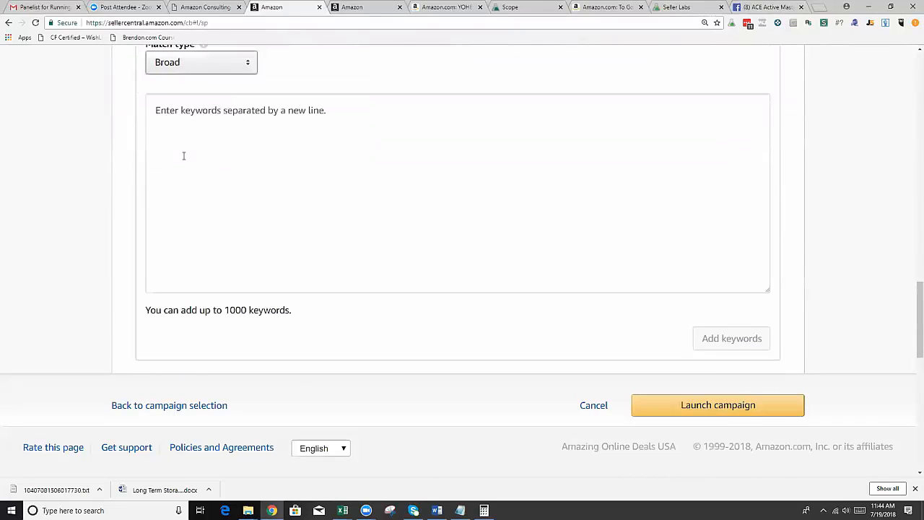
left_click(226, 252)
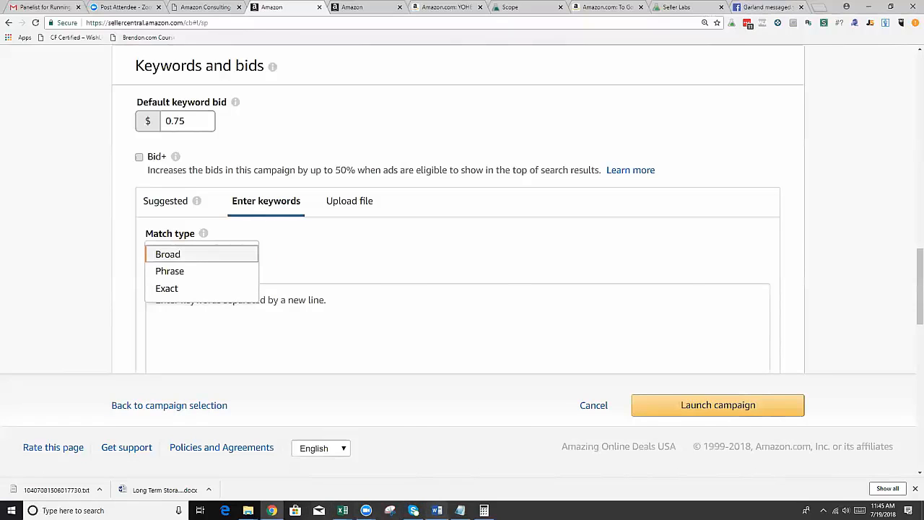
Switch to the Word document and add the phrase "Girls Pajamas" in quotation marks on a new line below the existing text.
left_click(437, 511)
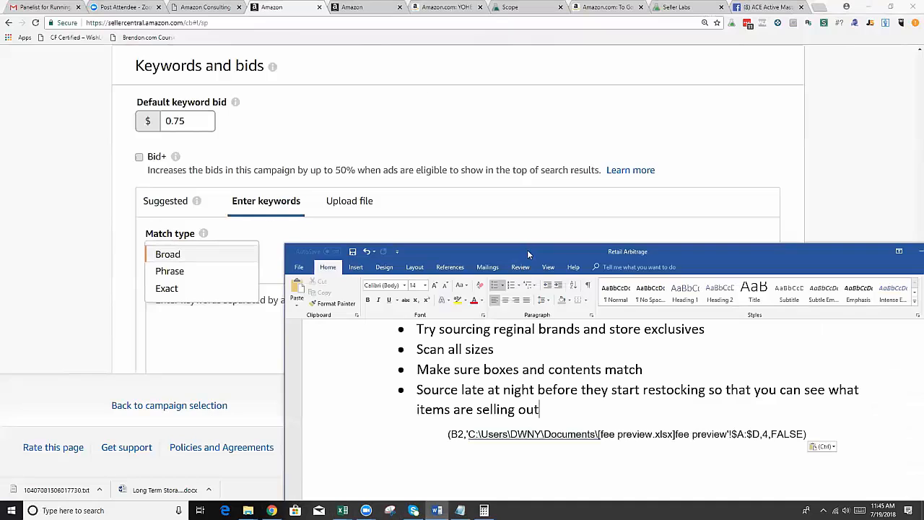
left_click_drag(527, 249, 423, 91)
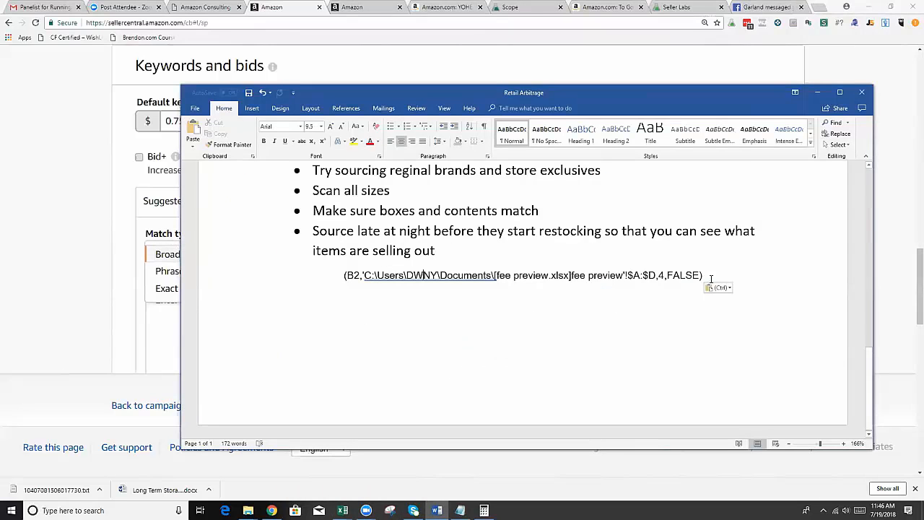
key("Return")
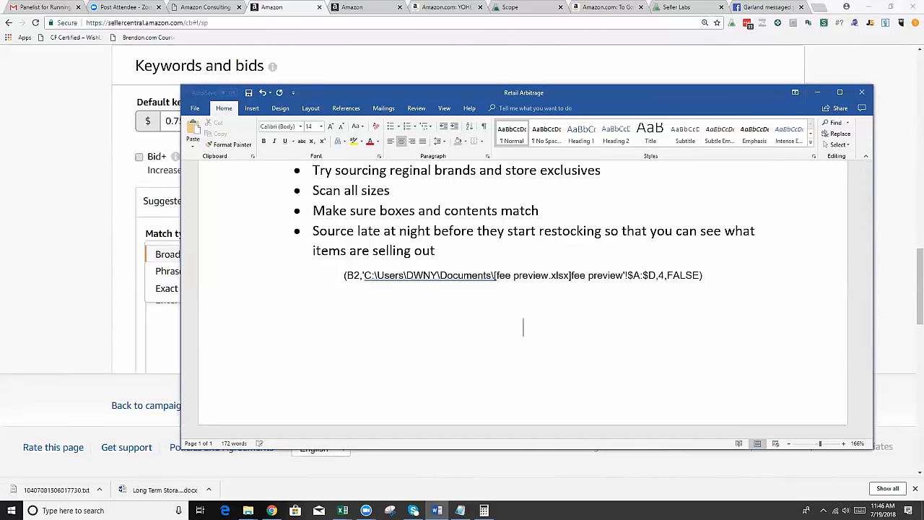
type("\"Gir")
type("ls ")
type("Pajam")
type("as\"")
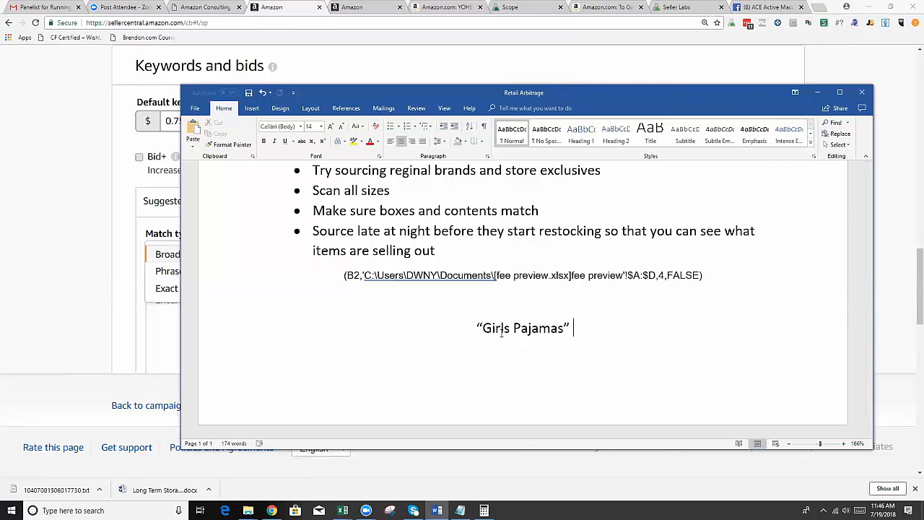
Back in the campaign form, choose the Broad match type and review the keyword and negative keyword sections.
left_click(137, 259)
left_click(160, 255)
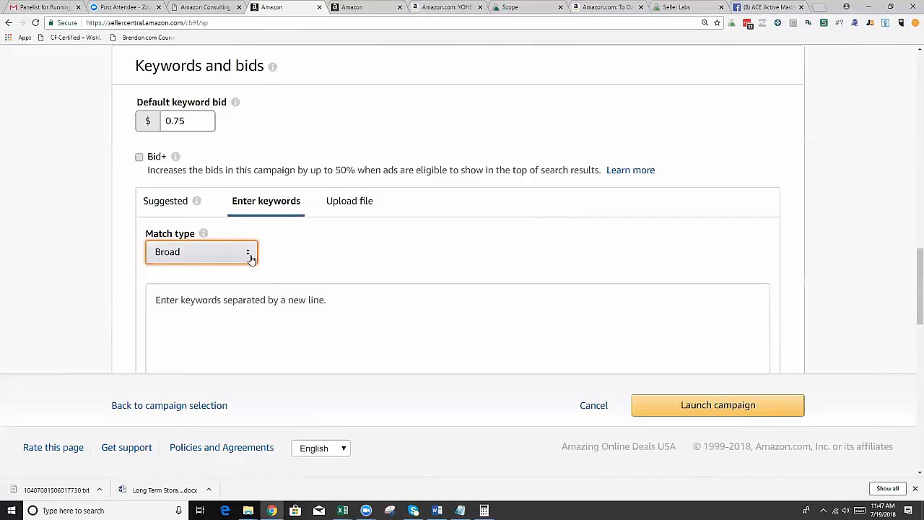
scroll(252, 255, "down", 3)
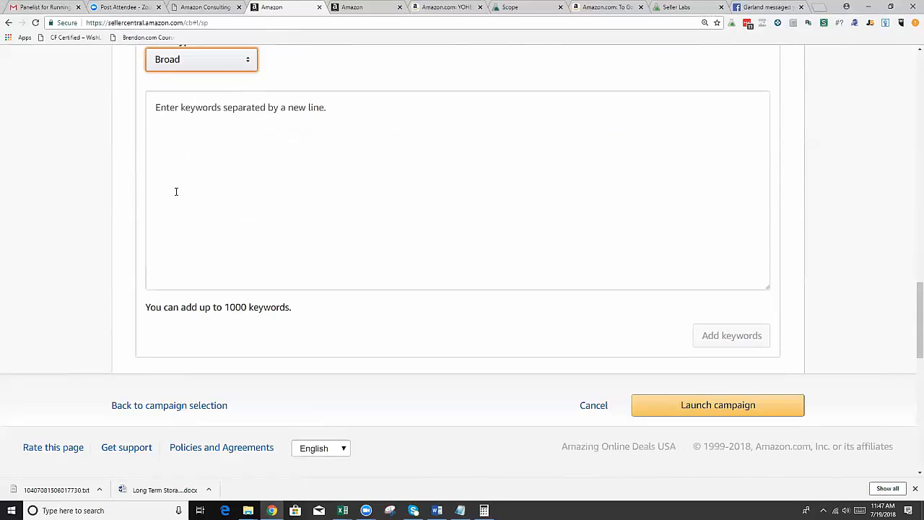
scroll(161, 199, "down", 1)
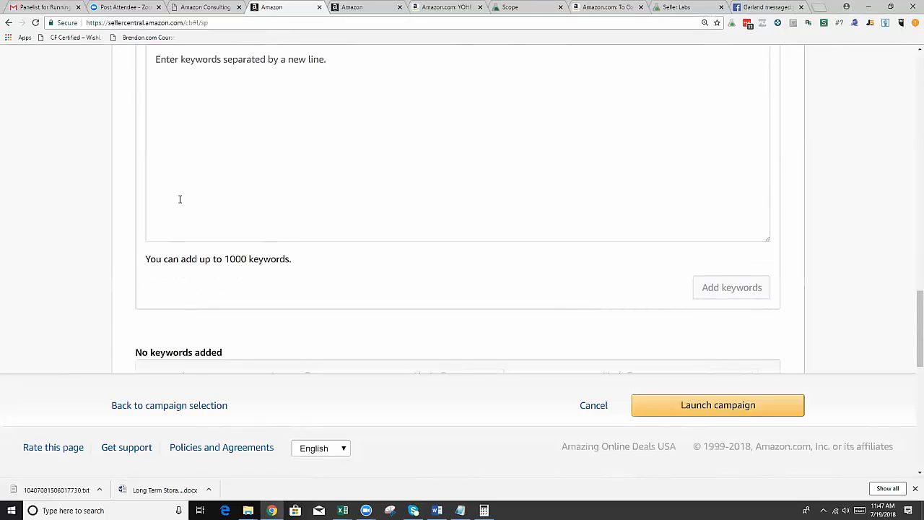
scroll(180, 198, "down", 5)
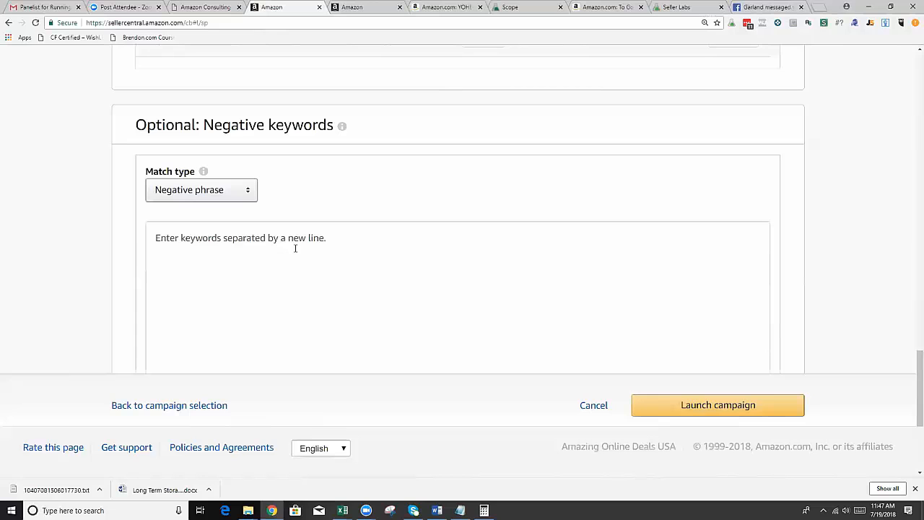
scroll(246, 203, "down", 1)
scroll(246, 203, "down", 3)
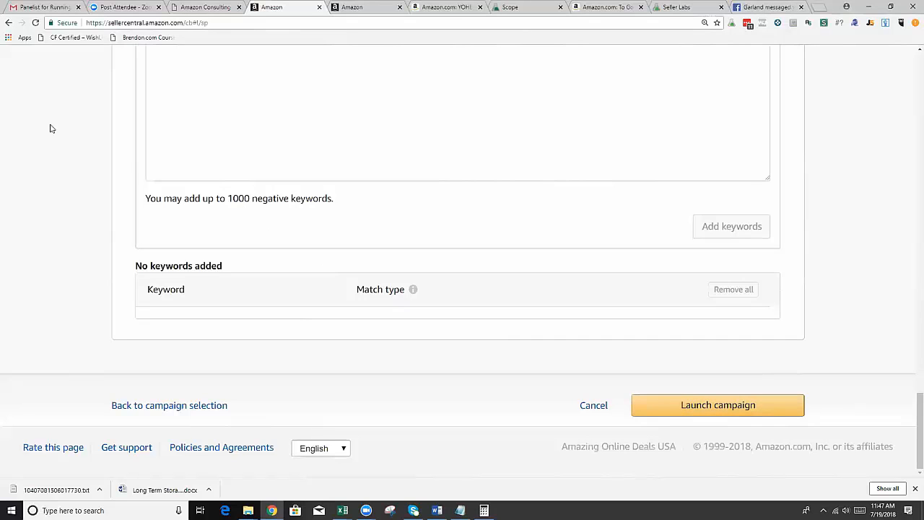
scroll(52, 128, "up", 15)
scroll(52, 129, "up", 6)
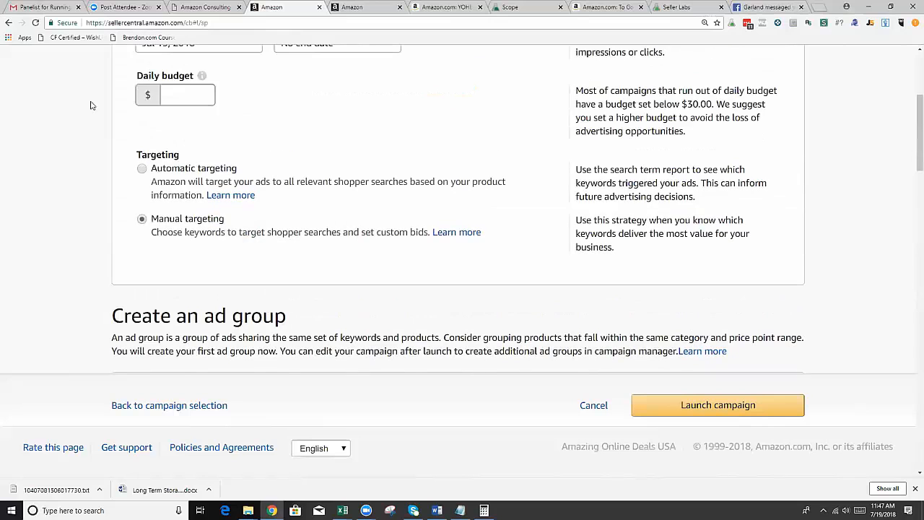
scroll(91, 105, "up", 5)
Leave the Test campaign form and open the Campaign Manager in Seller Central.
left_click(205, 7)
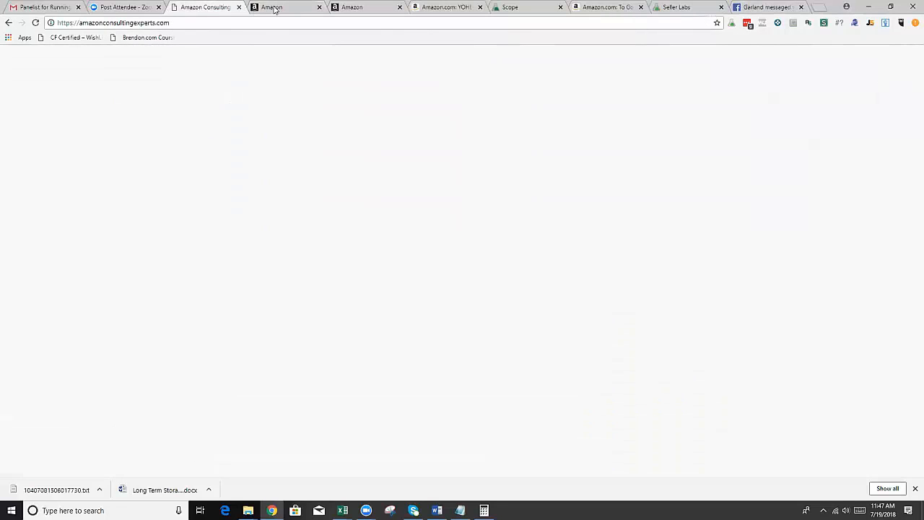
left_click(273, 9)
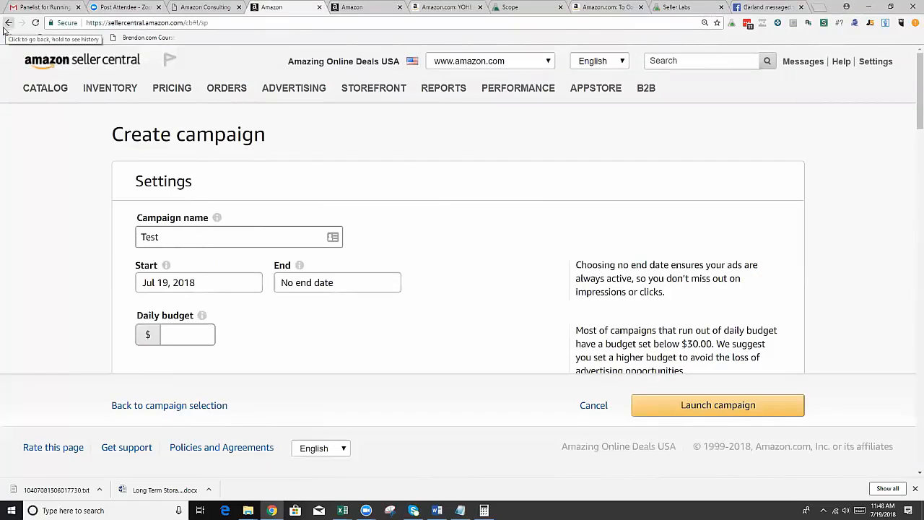
mouse_move(226, 91)
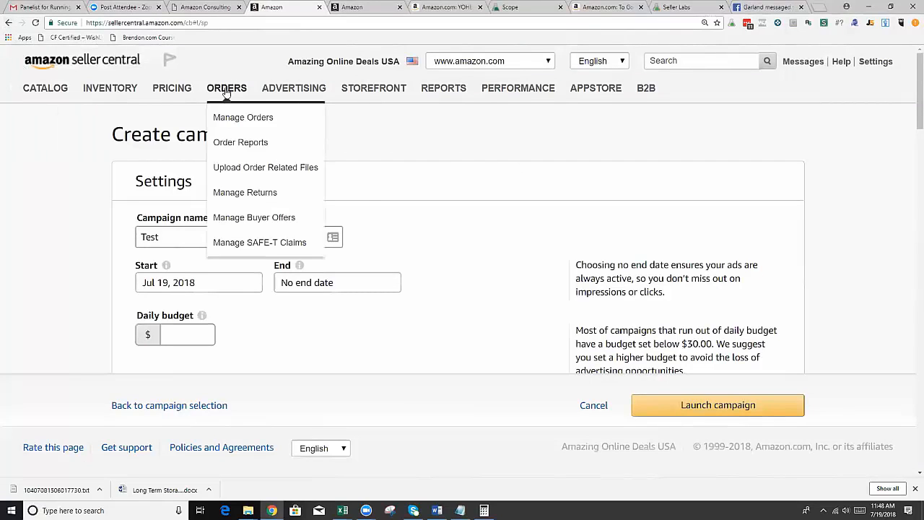
mouse_move(291, 89)
left_click(283, 118)
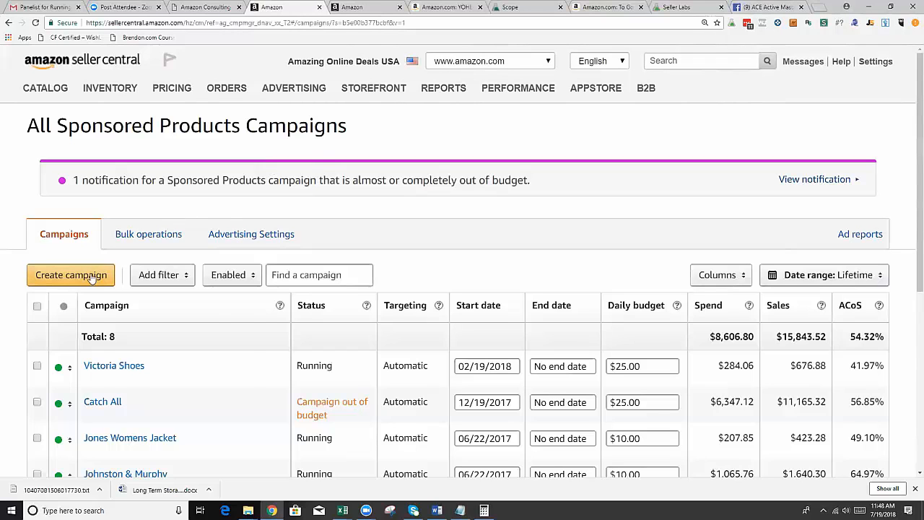
Start creating a new campaign and look through its blank settings and products sections.
right_click(91, 277)
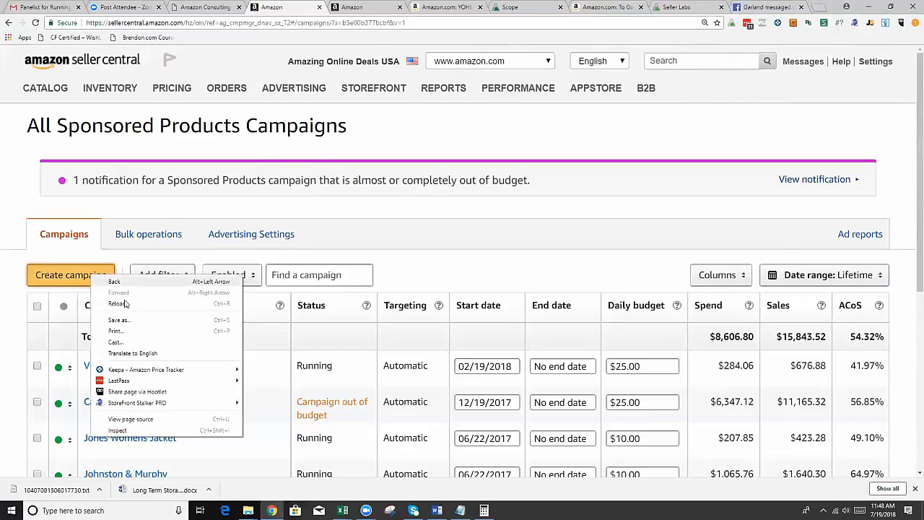
left_click(70, 282)
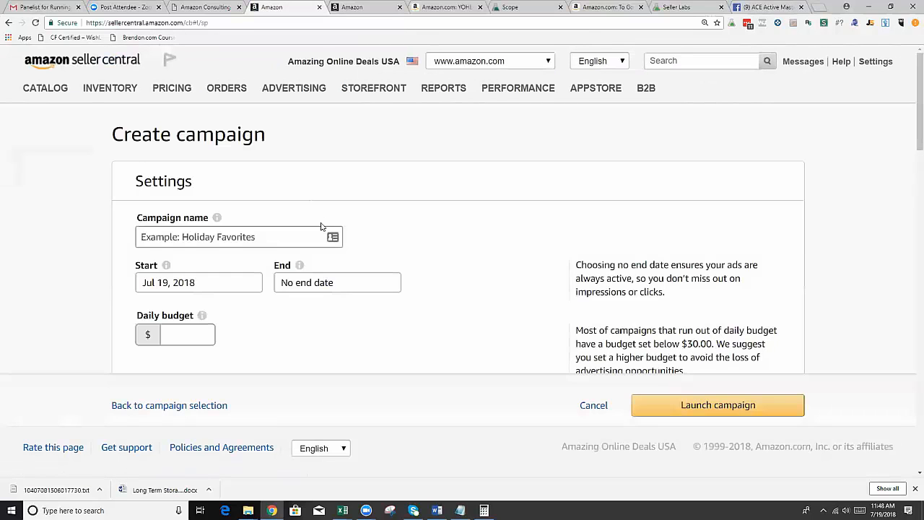
scroll(325, 212, "down", 8)
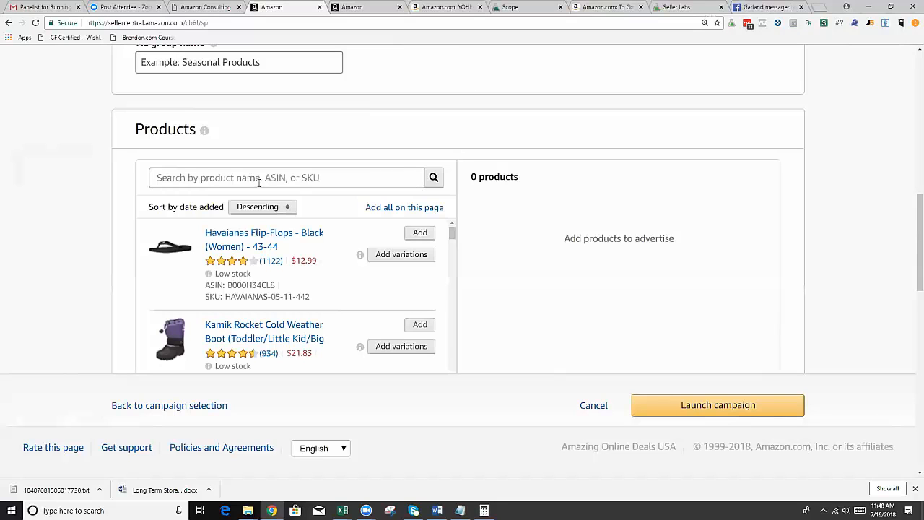
scroll(258, 183, "up", 10)
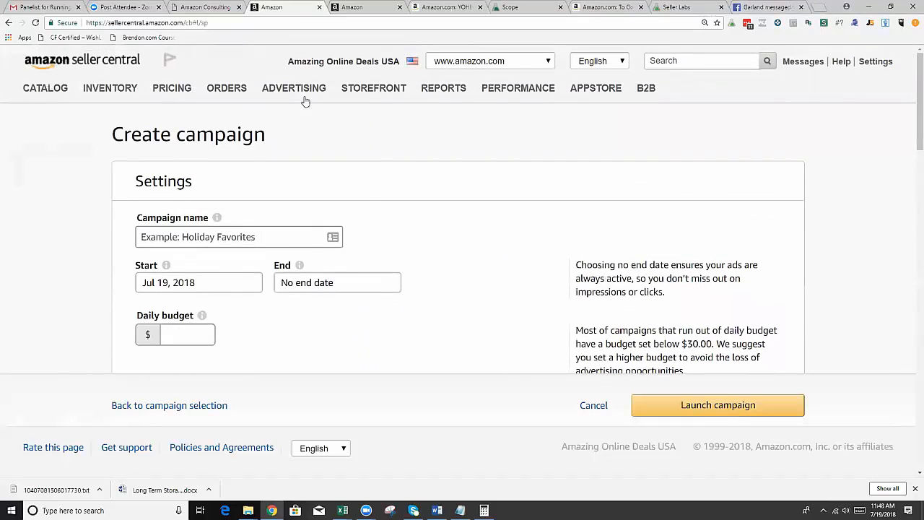
Leave the blank campaign form and go back to the list of all sponsored products campaigns.
mouse_move(296, 93)
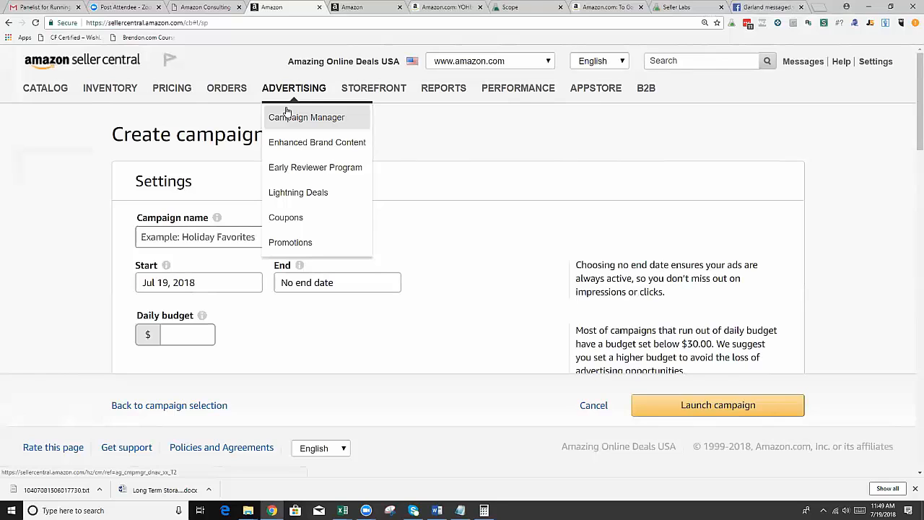
mouse_move(282, 114)
mouse_move(297, 97)
left_click(300, 119)
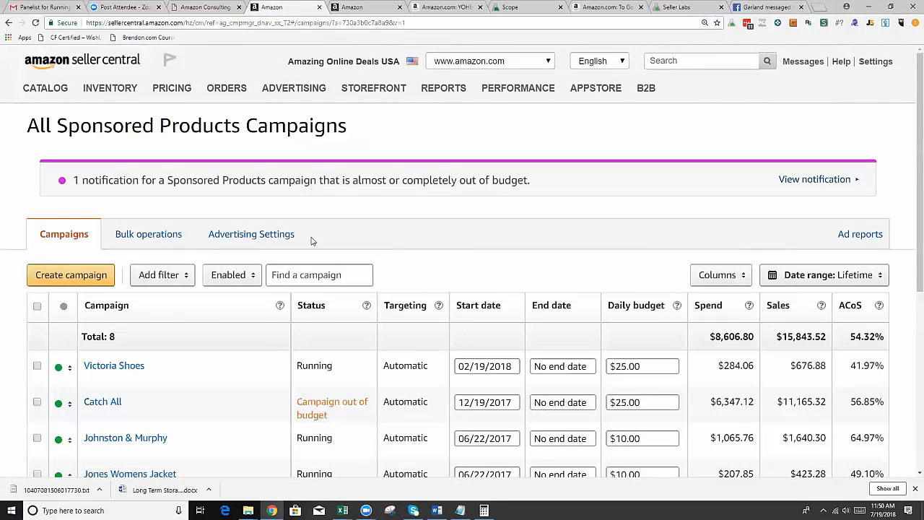
From the Victoria Shoes campaign, go to the search term reports and create a Sponsored Products Search term report for last month.
scroll(437, 259, "down", 3)
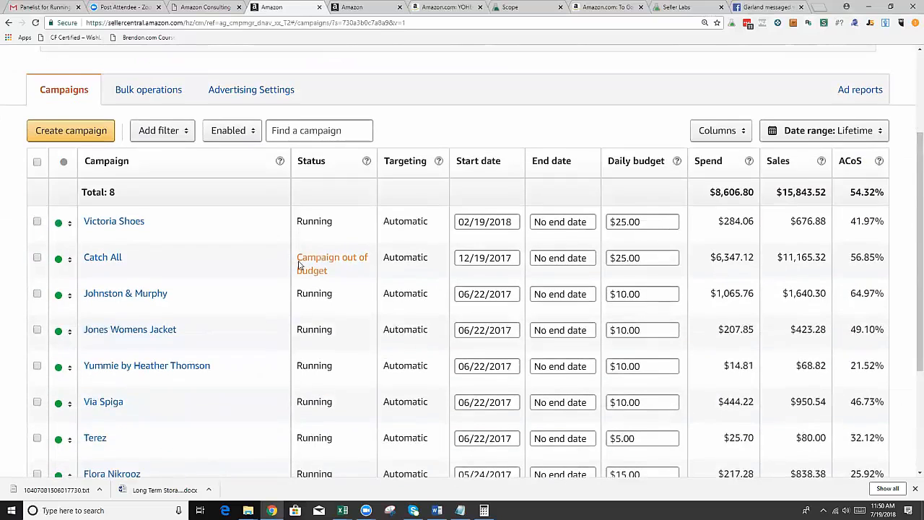
left_click(131, 224)
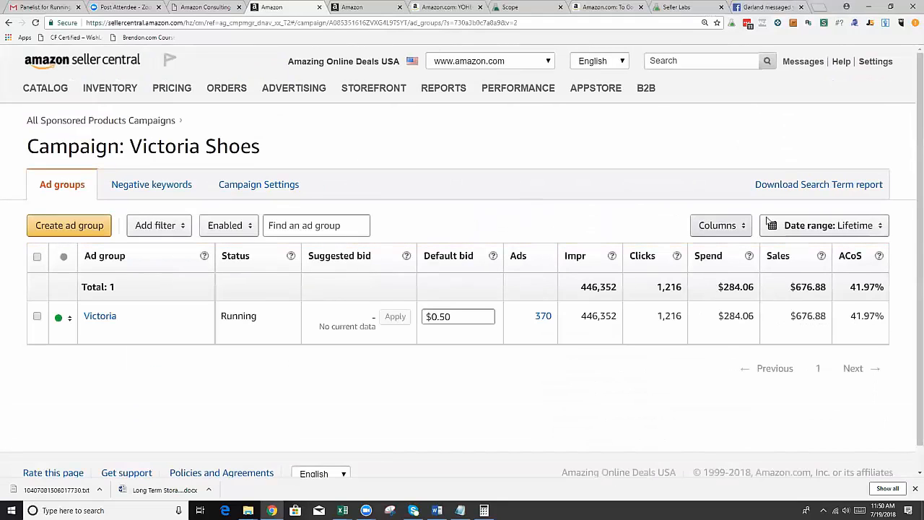
left_click(792, 186)
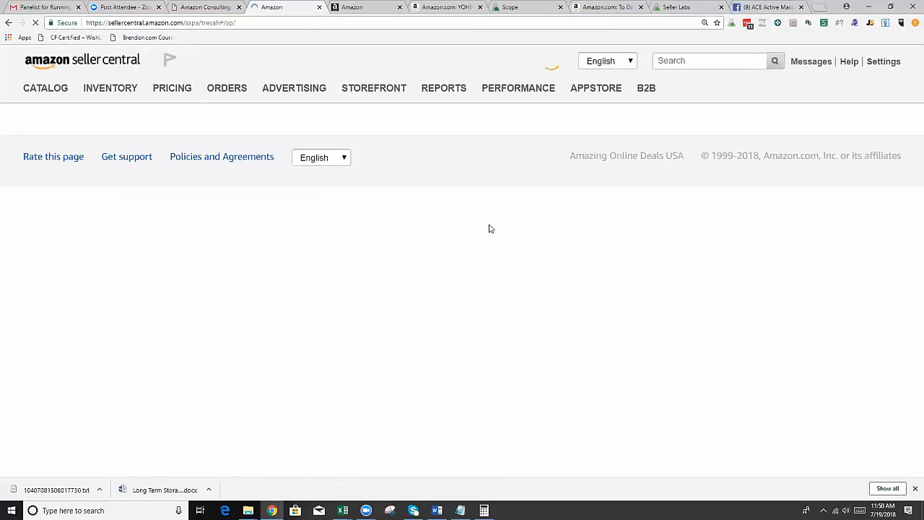
scroll(480, 238, "down", 3)
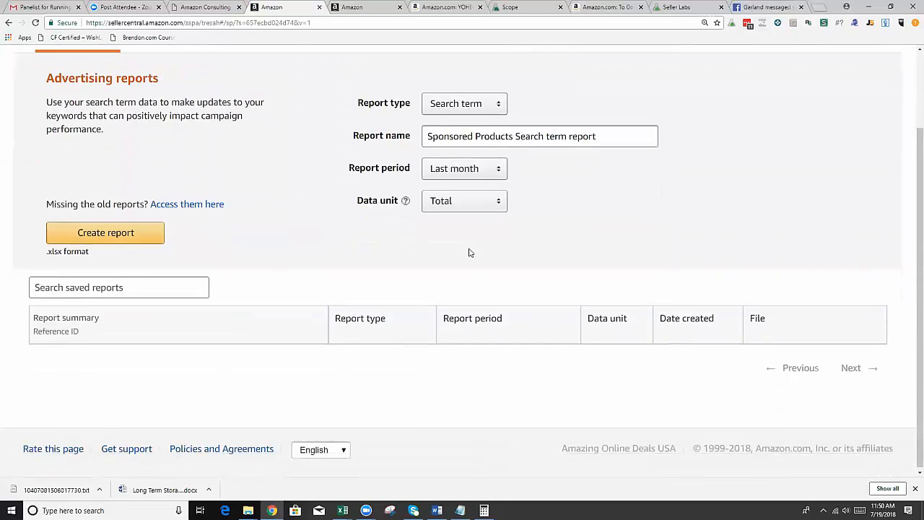
left_click(113, 234)
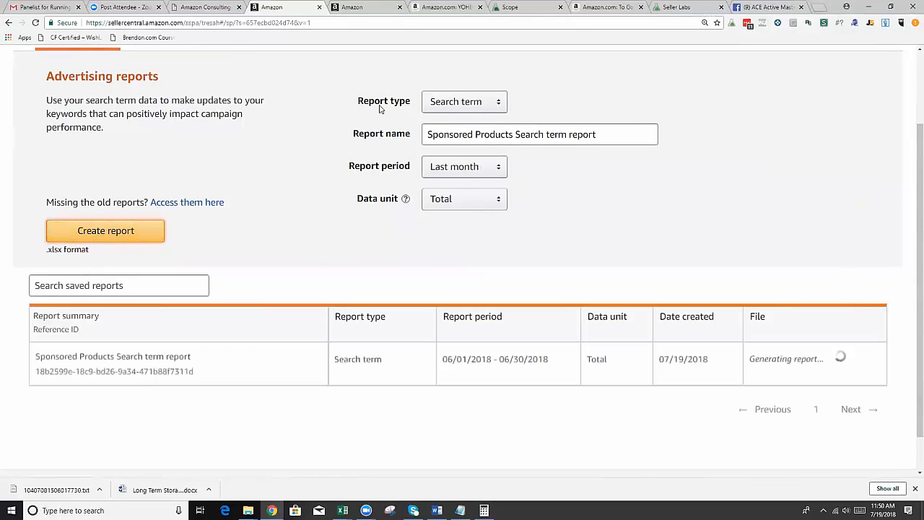
Check the available report types, and download the generated search term report and open it in Excel.
left_click(461, 103)
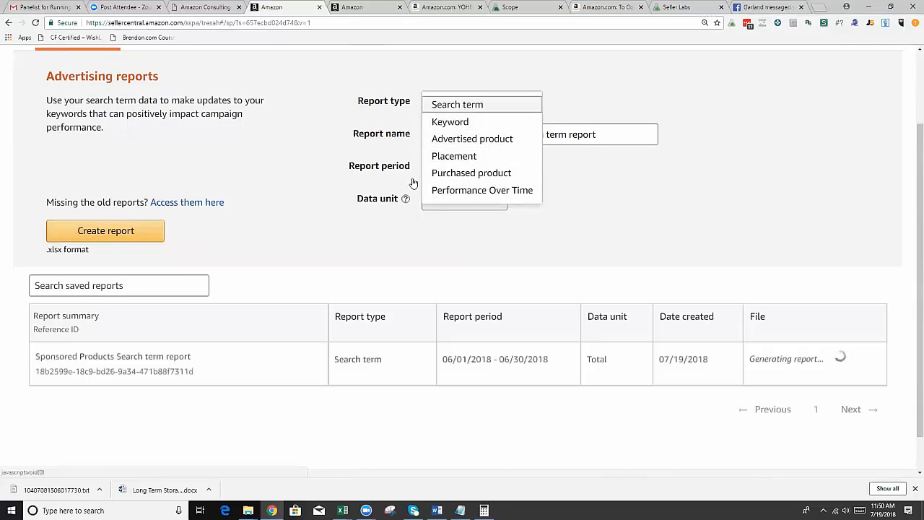
left_click(323, 132)
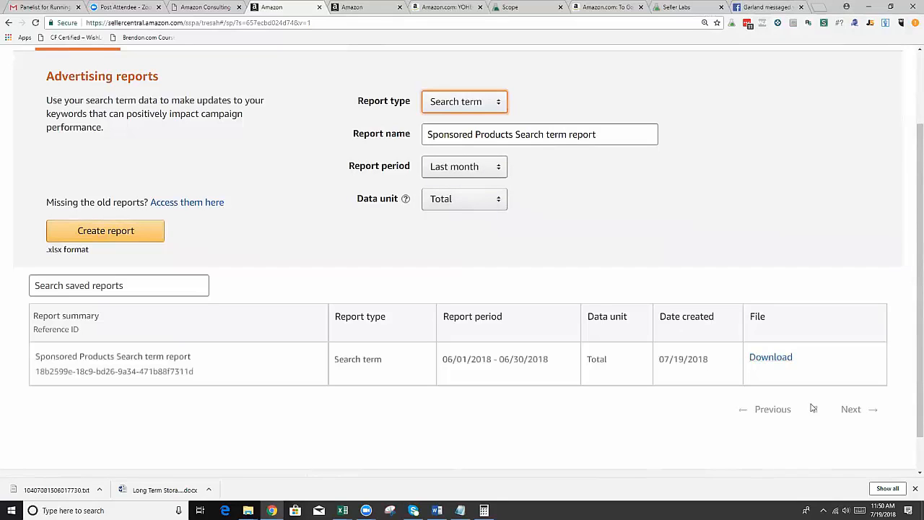
left_click(775, 362)
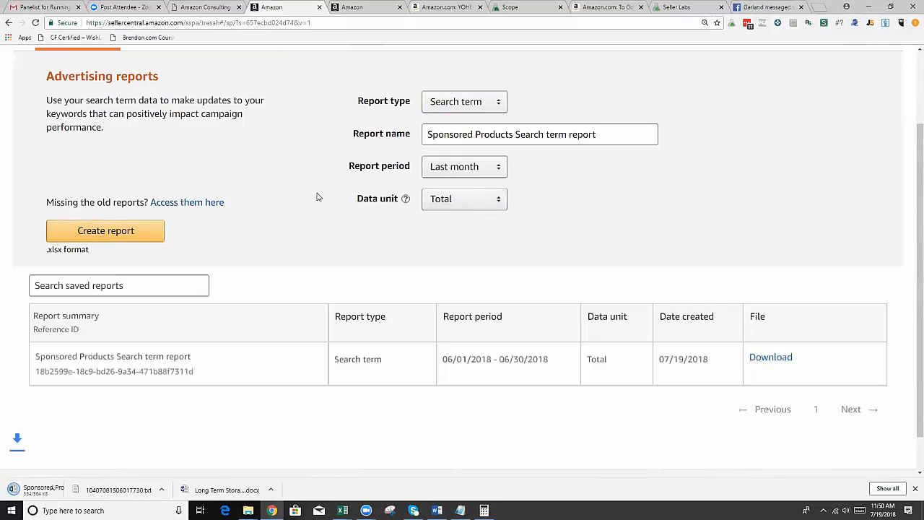
left_click(61, 489)
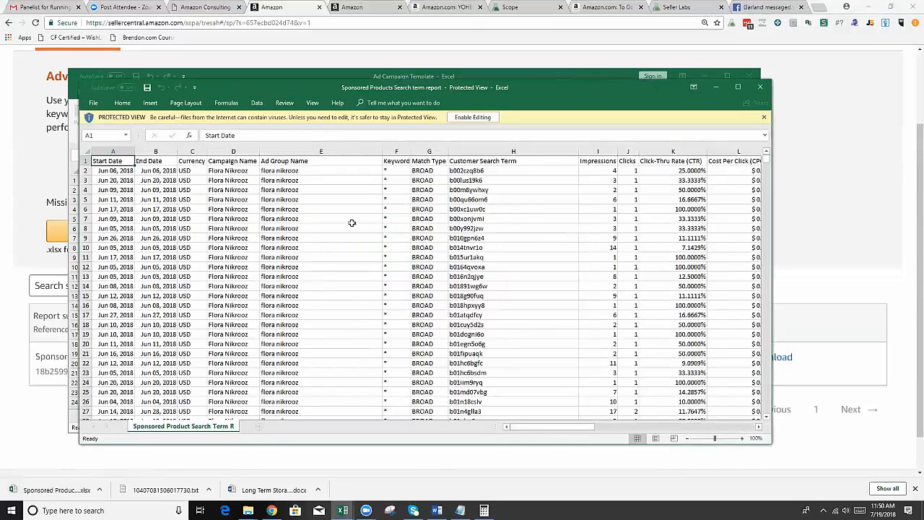
Examine the report's search terms with their spend, sales and ACoS, highlighting the flora nikrooz row, and close the report.
left_click_drag(545, 429, 611, 431)
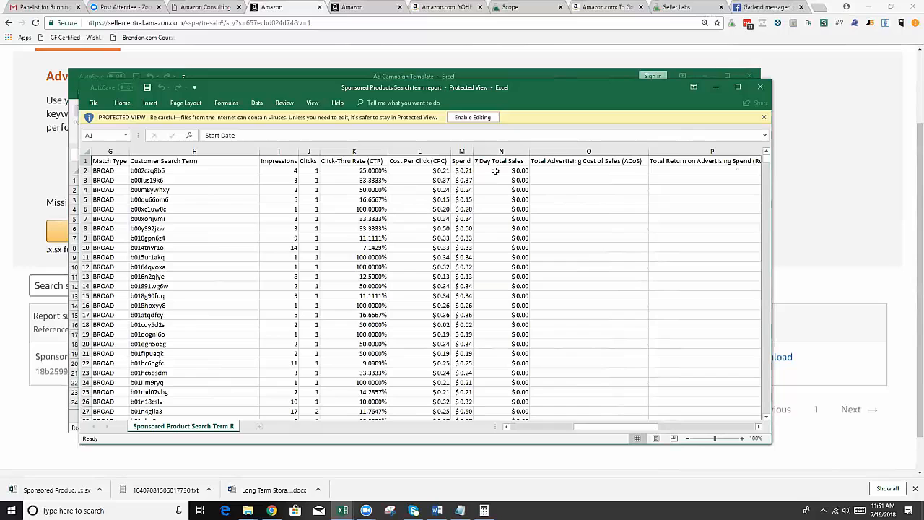
scroll(491, 209, "down", 9)
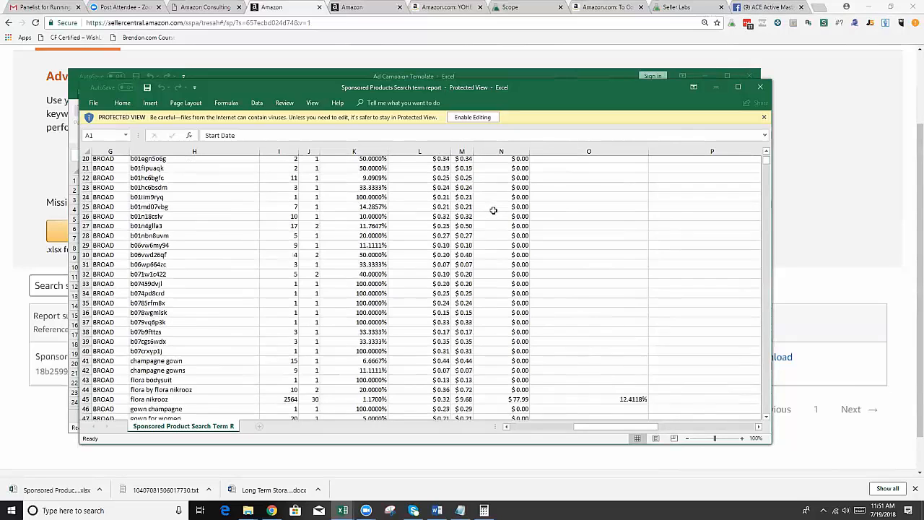
scroll(493, 210, "up", 5)
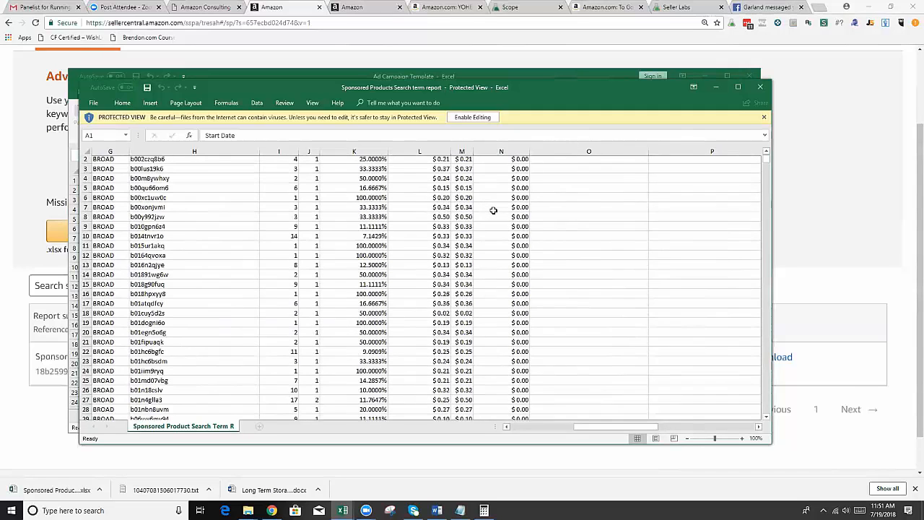
scroll(503, 287, "down", 4)
scroll(502, 287, "down", 4)
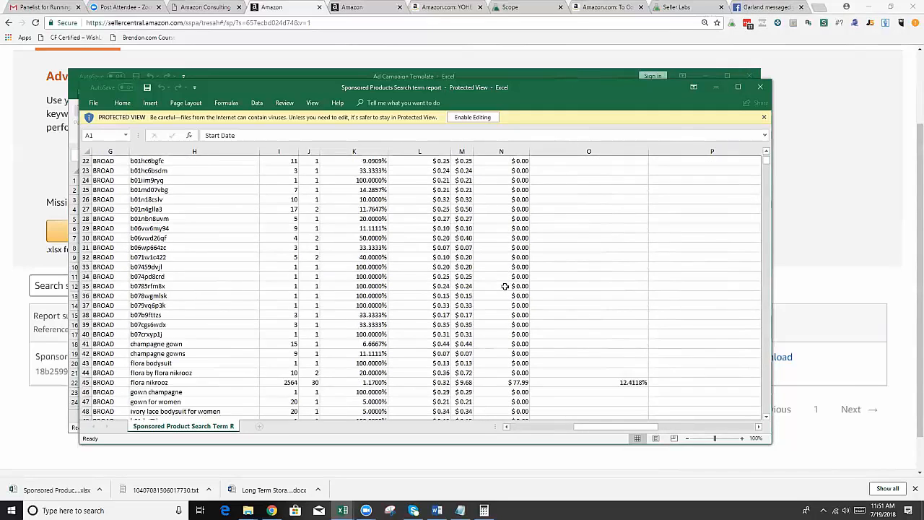
scroll(505, 286, "down", 4)
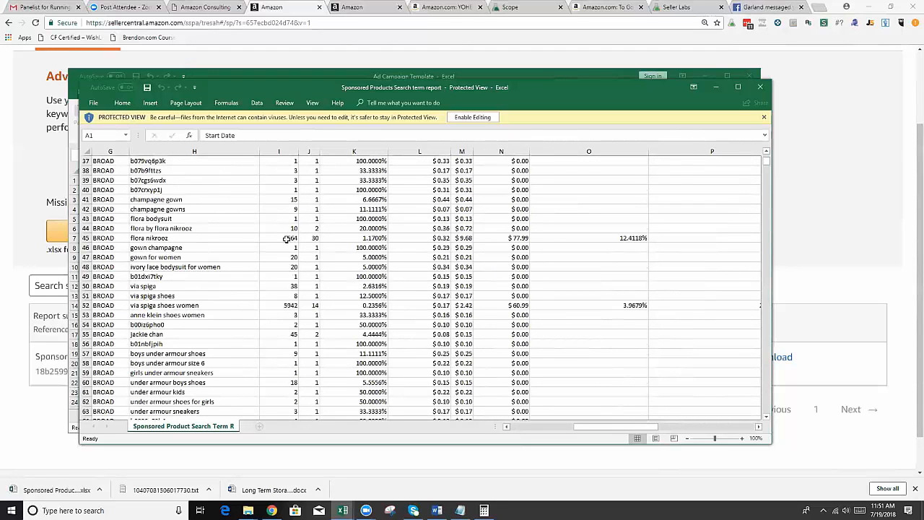
left_click(90, 237)
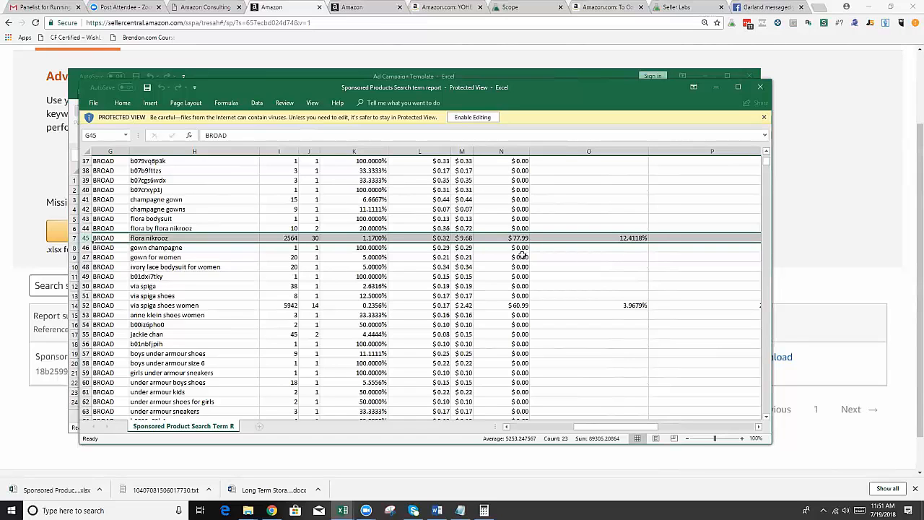
scroll(524, 267, "down", 6)
scroll(524, 268, "down", 8)
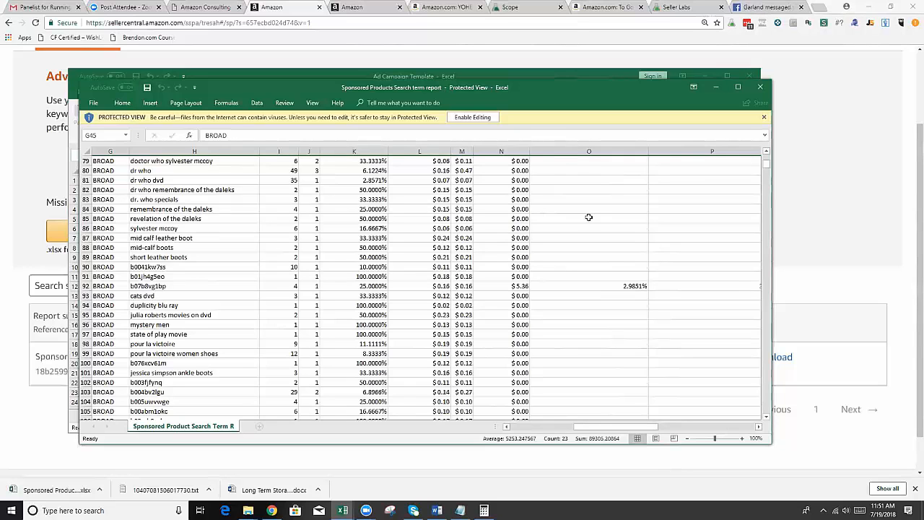
left_click(762, 86)
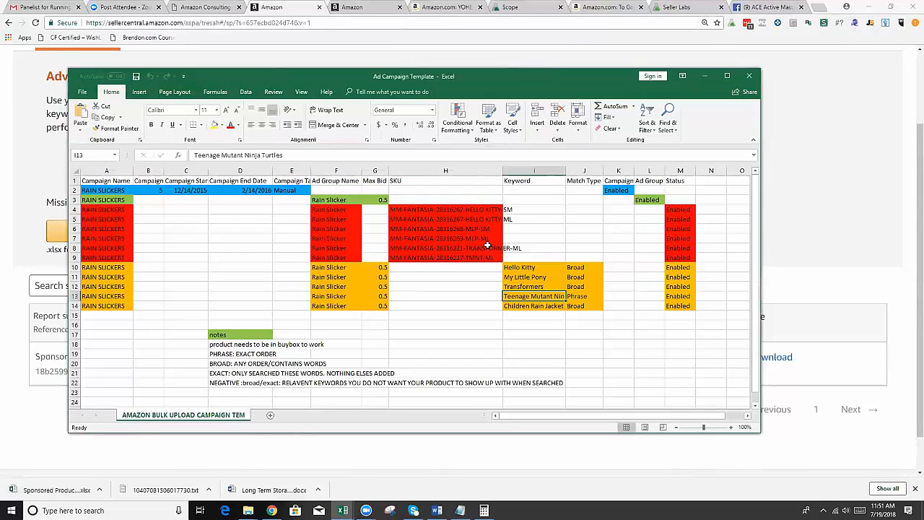
Review the campaign rows and match type notes in the Ad Campaign Template workbook, and minimize it.
scroll(330, 258, "down", 4)
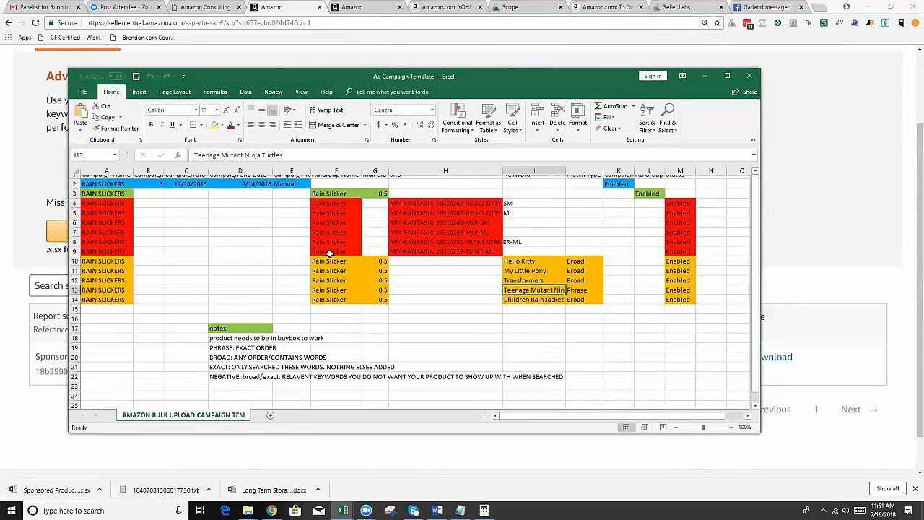
scroll(329, 258, "up", 4)
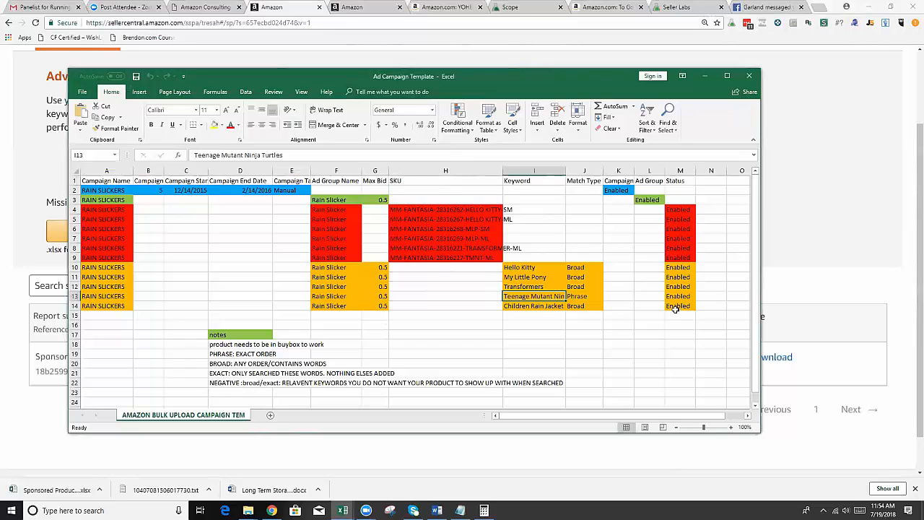
left_click(704, 76)
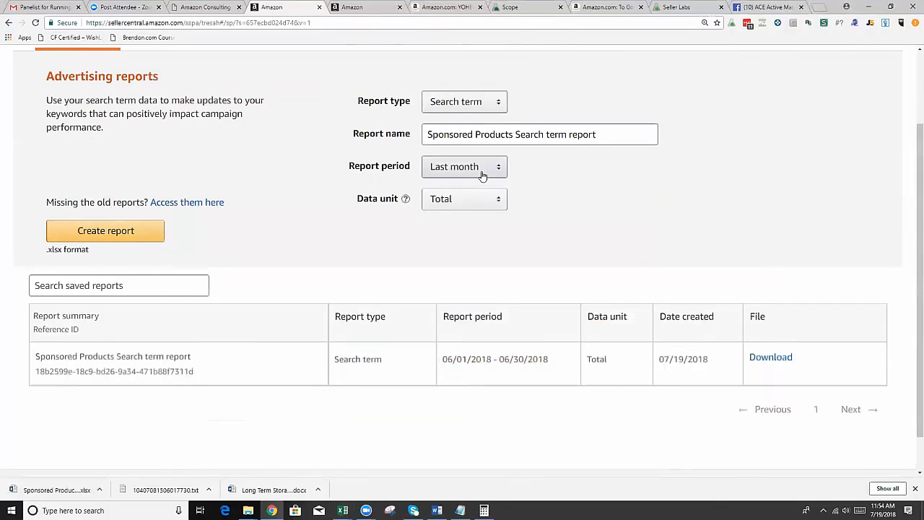
Return to the Campaign Manager in Seller Central and open its bulk operations.
scroll(483, 175, "up", 2)
mouse_move(292, 87)
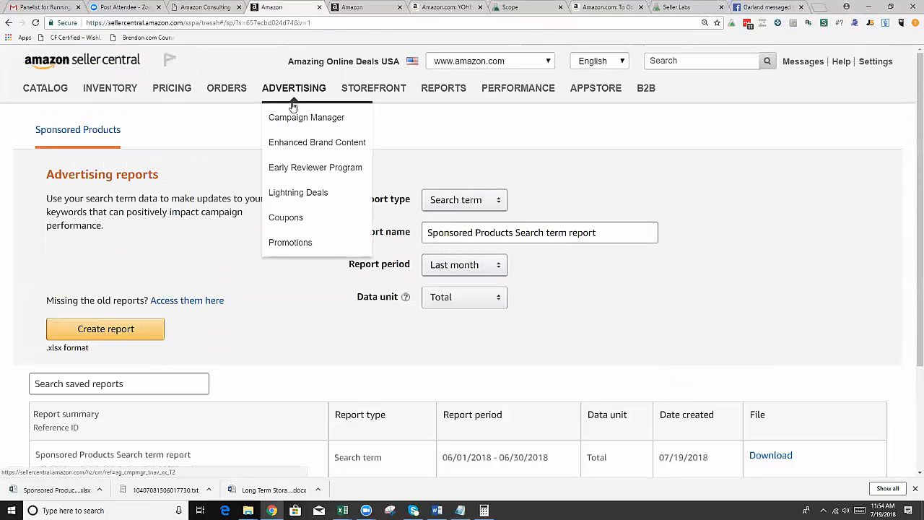
left_click(297, 115)
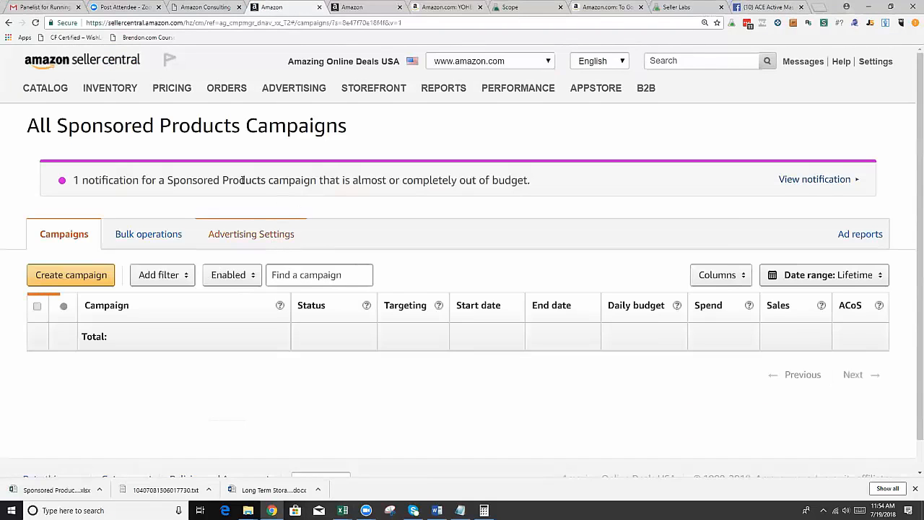
left_click(173, 233)
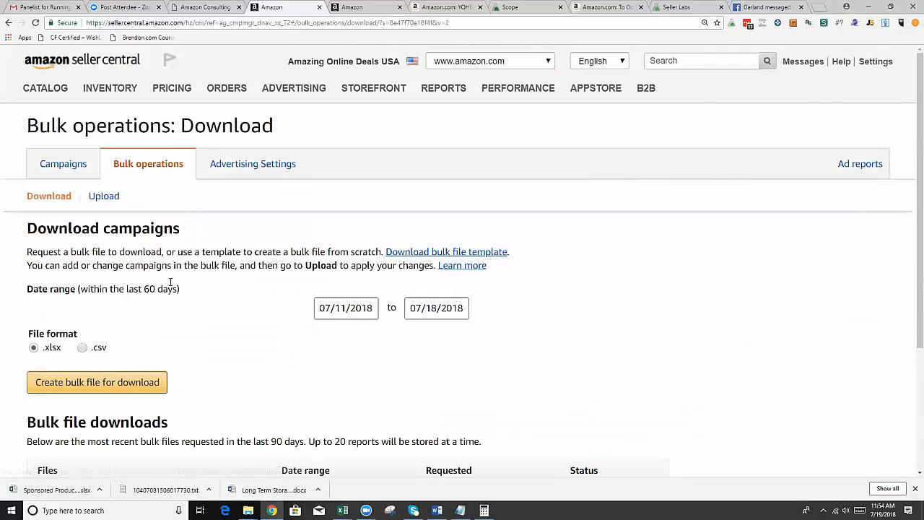
Look over the bulk file download options and switch to the campaign upload page.
scroll(159, 282, "down", 3)
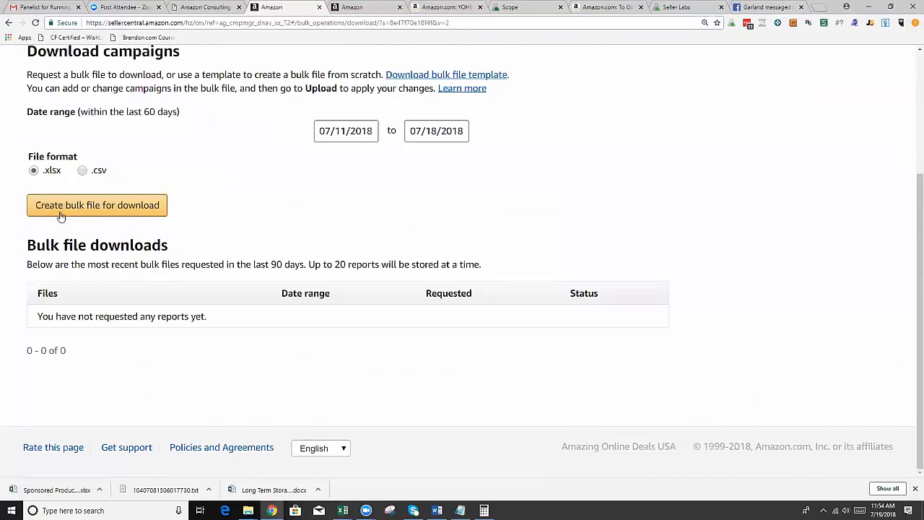
scroll(168, 210, "up", 2)
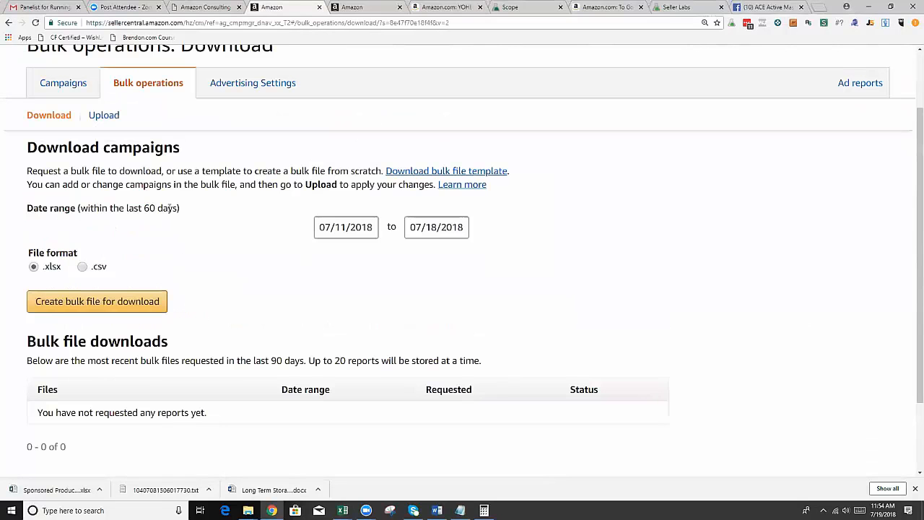
left_click(105, 118)
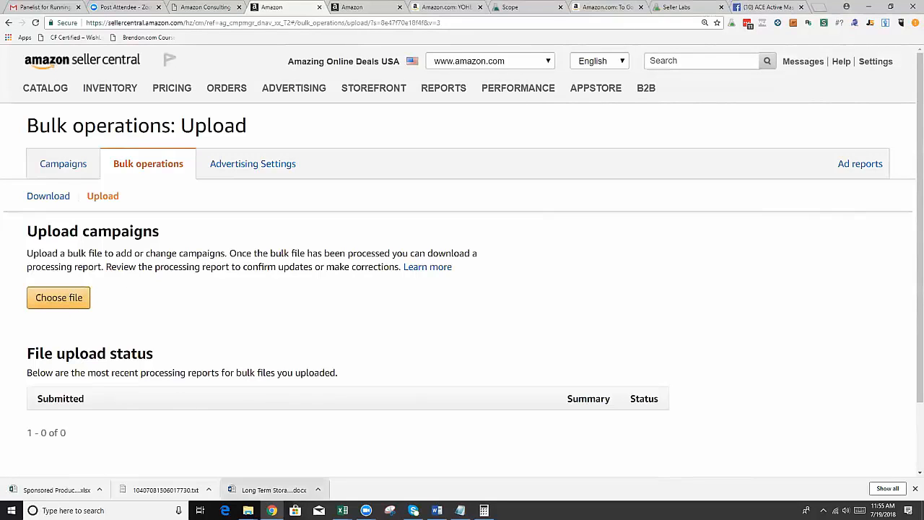
Bring up the Ad Campaign Template workbook in Excel and open a Save As dialog at the Documents folder.
mouse_move(248, 511)
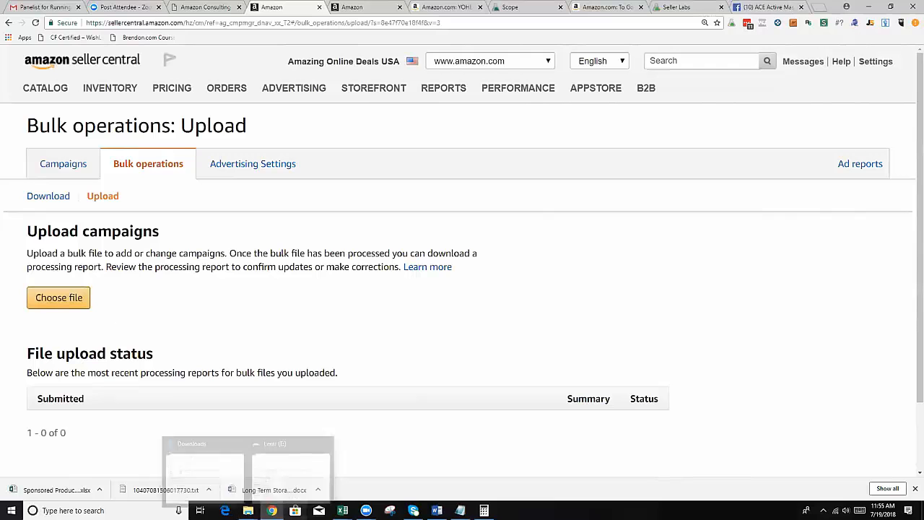
mouse_move(343, 510)
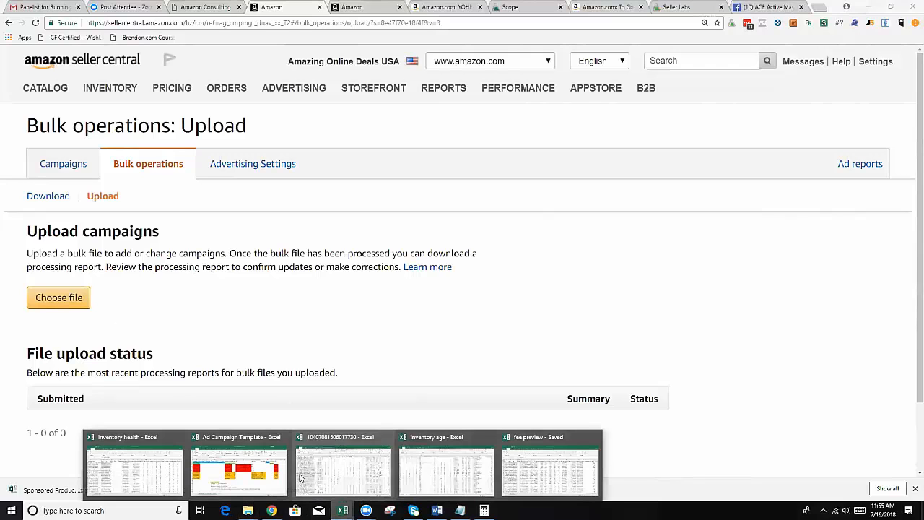
left_click(242, 466)
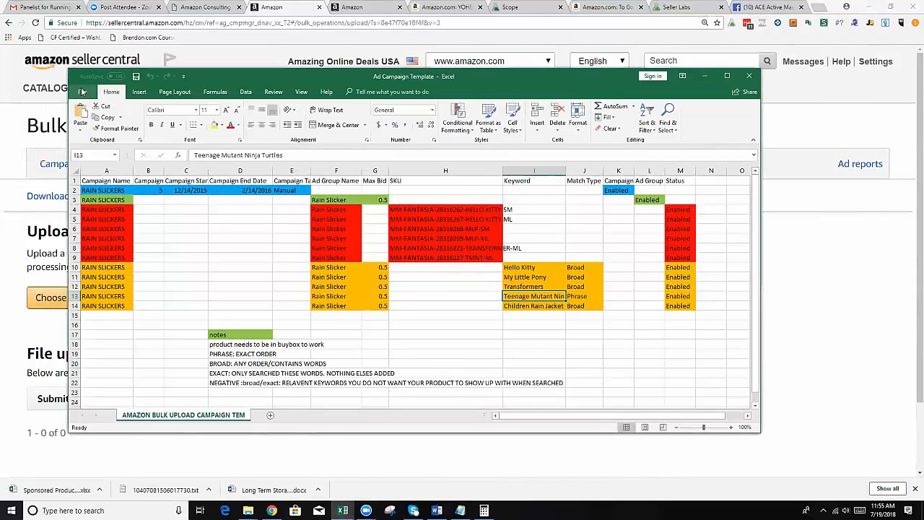
left_click(82, 91)
left_click(95, 187)
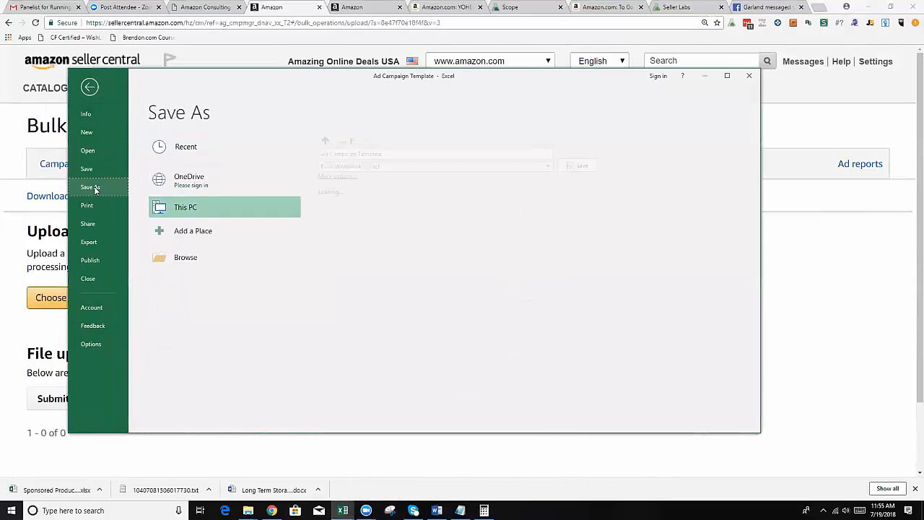
left_click(167, 258)
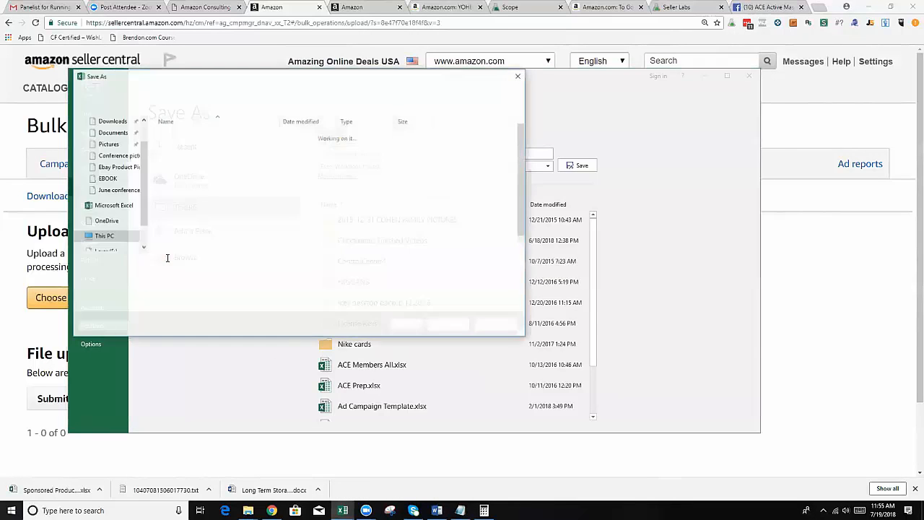
left_click(110, 133)
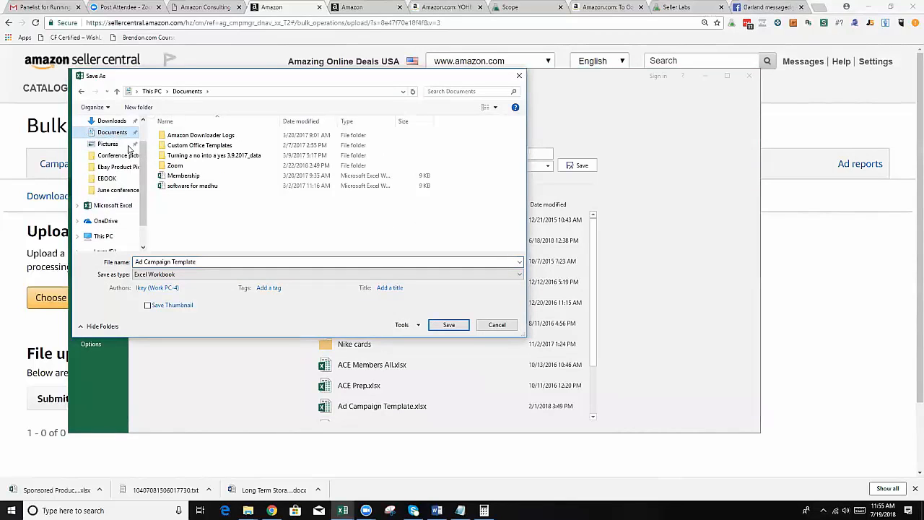
scroll(110, 146, "up", 1)
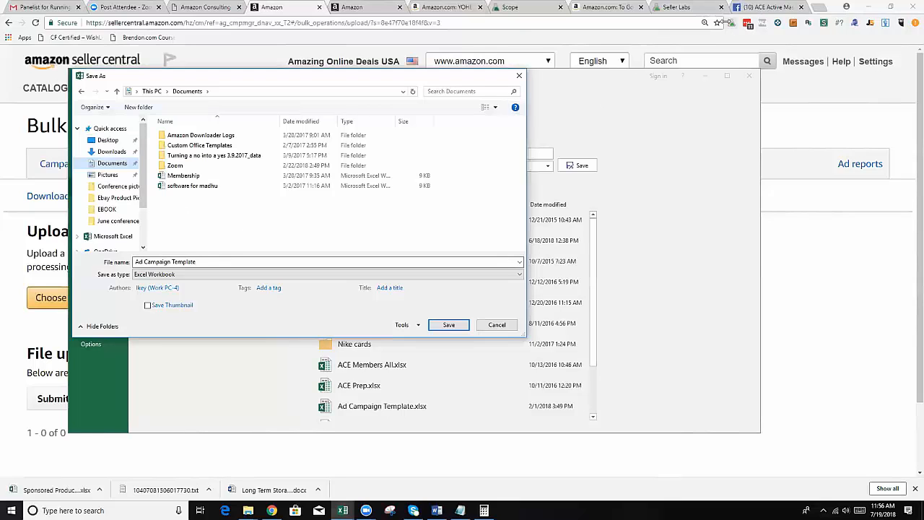
Switch to the Scope browser tab, search the web for "sonar-tools", and open the Sonar keyword research site.
left_click(535, 8)
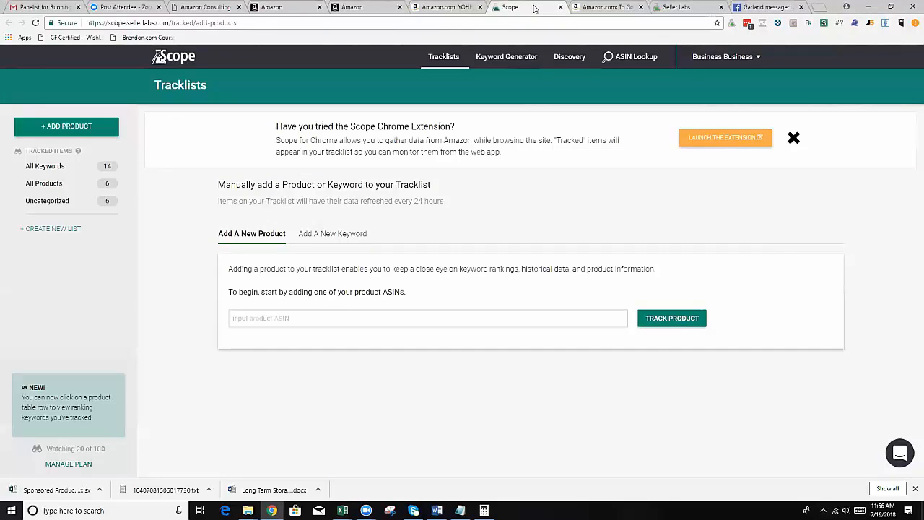
key("ctrl+l")
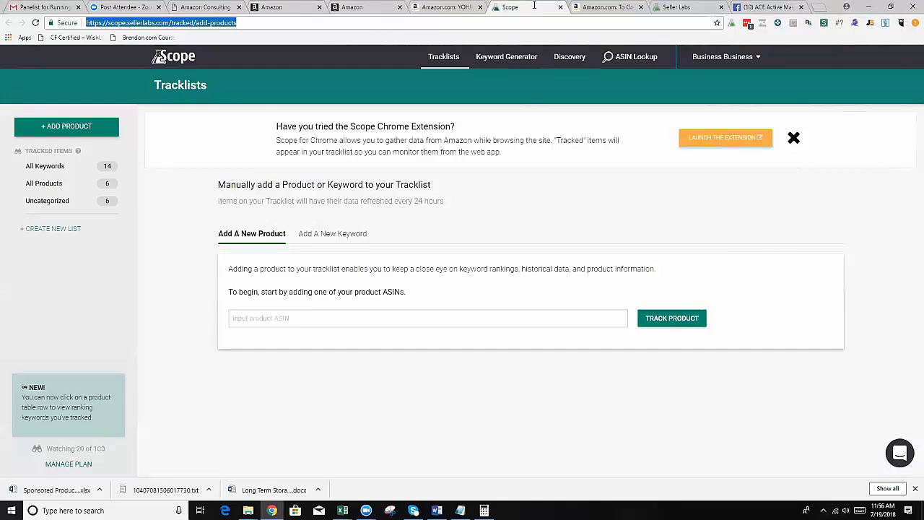
type("sonar-t")
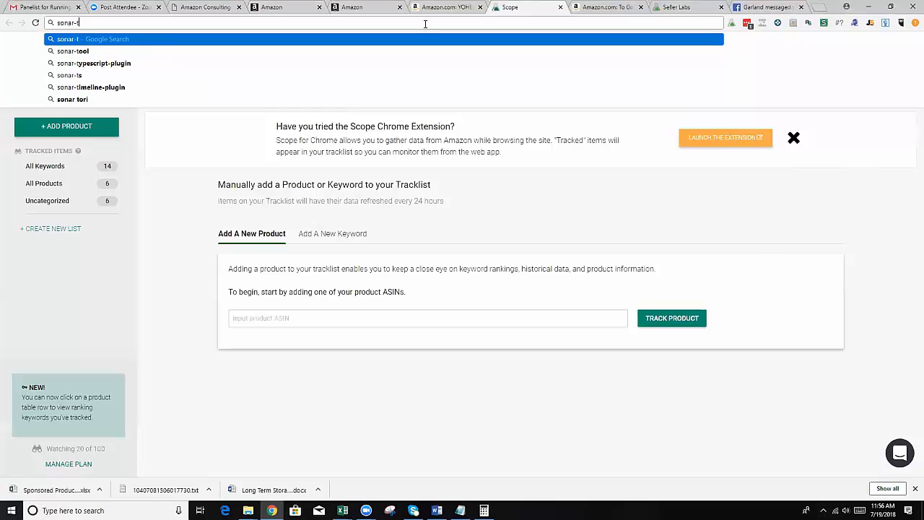
type("ools")
key("Return")
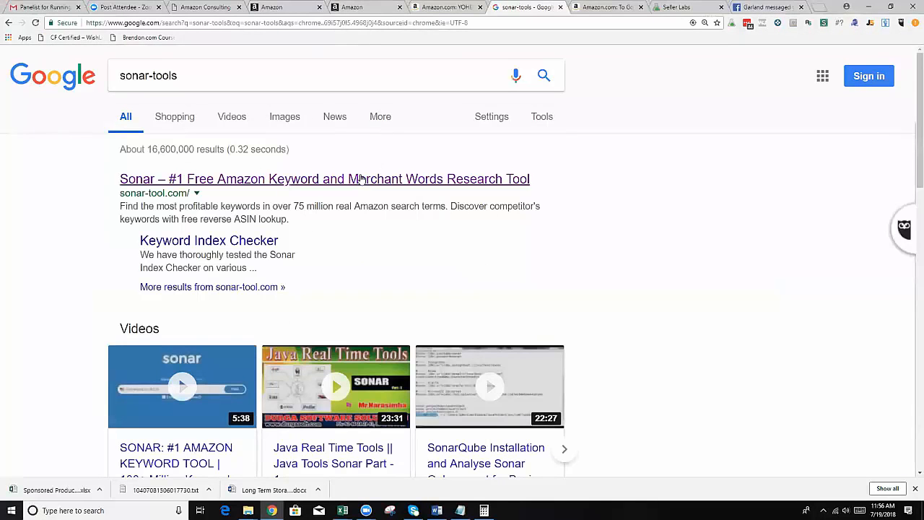
left_click(361, 178)
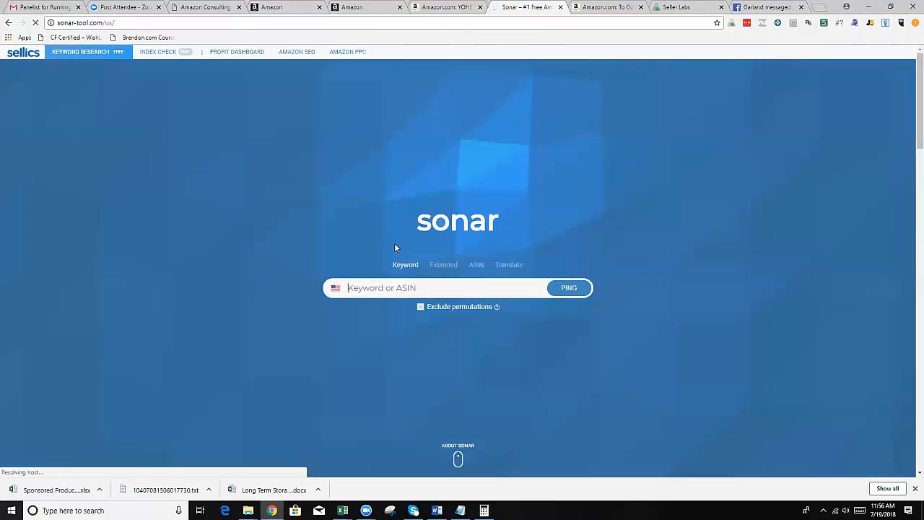
Search Sonar for the keyword "lol dolls" and look through the suggested keywords, frequent words and relevant products.
left_click(387, 289)
type("lol ")
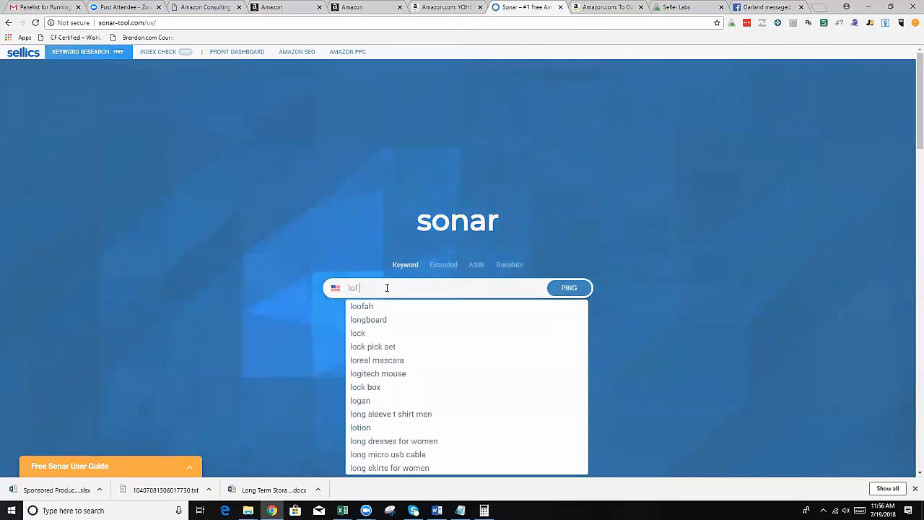
type("do")
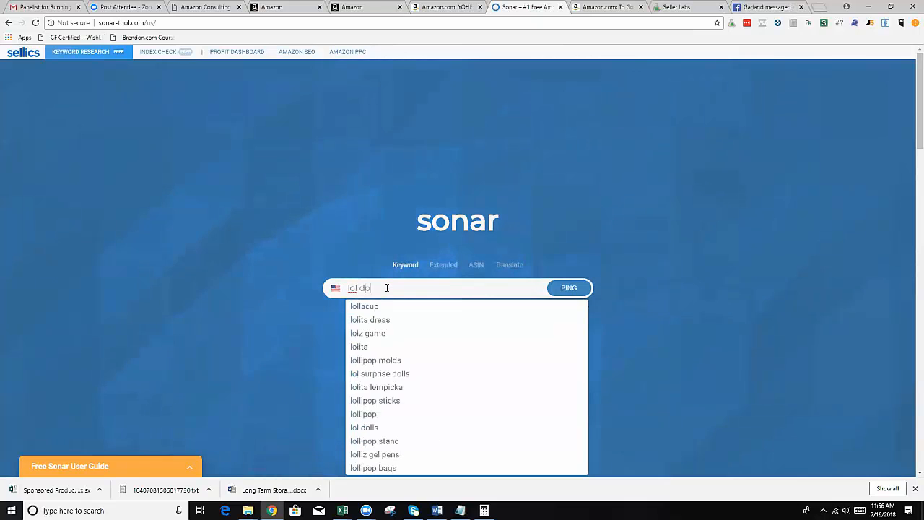
type("lls")
key("Return")
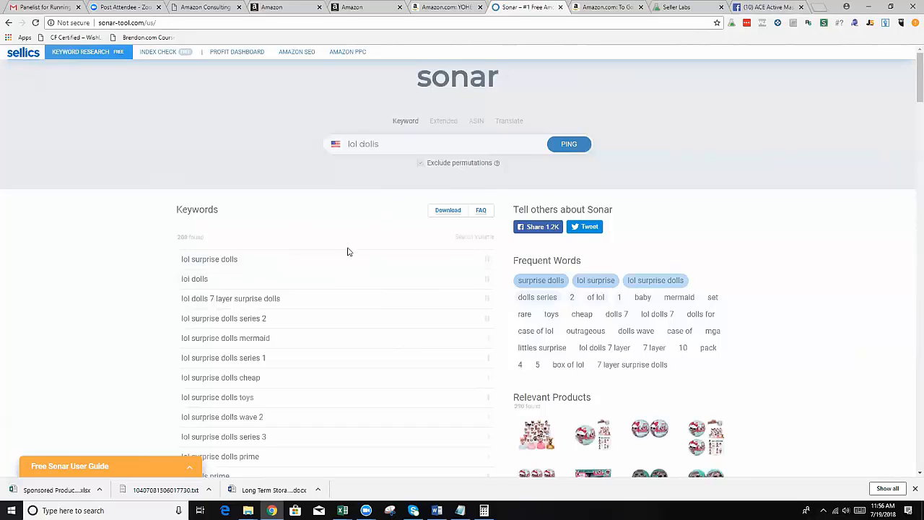
scroll(345, 251, "down", 1)
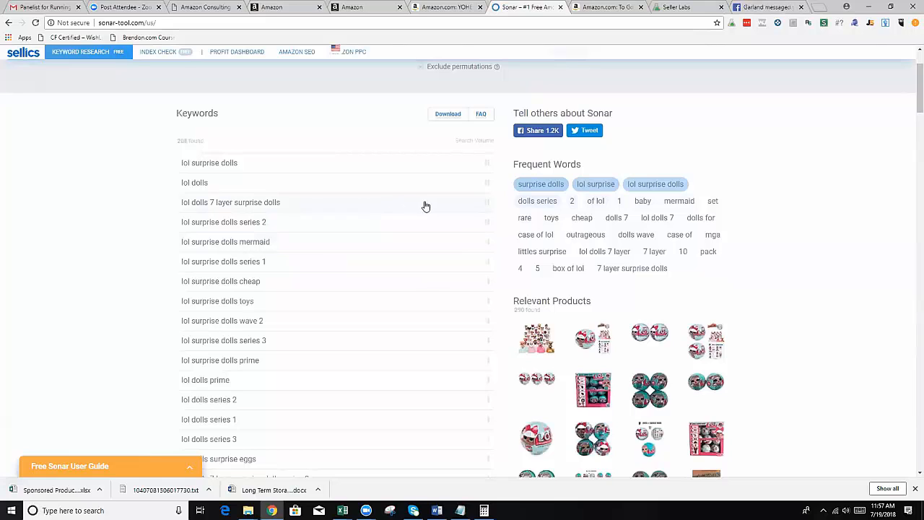
Look up the frequent word "baby" in Sonar and examine its keyword suggestions and search volumes.
left_click(639, 202)
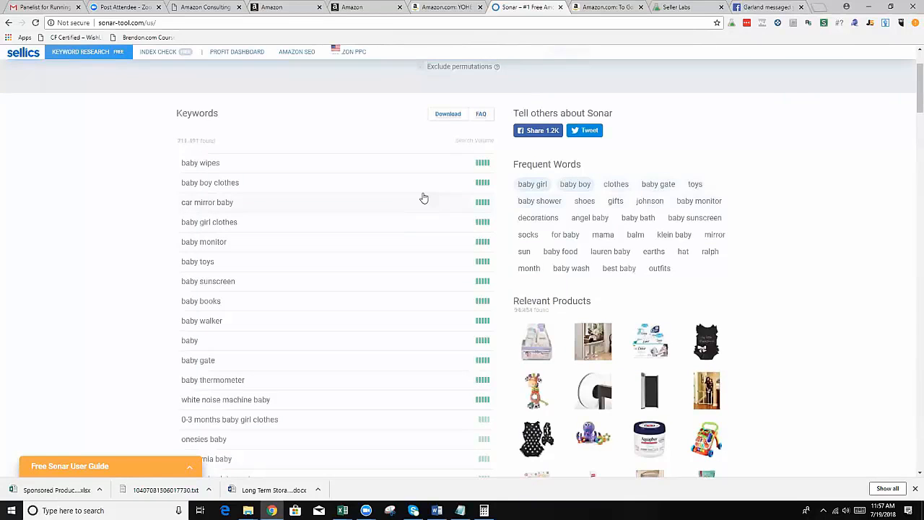
scroll(510, 196, "down", 4)
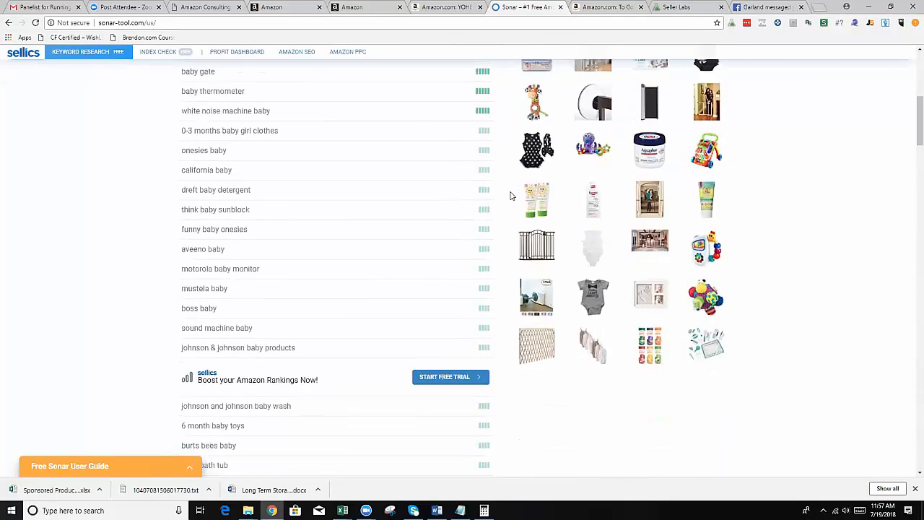
scroll(511, 196, "up", 5)
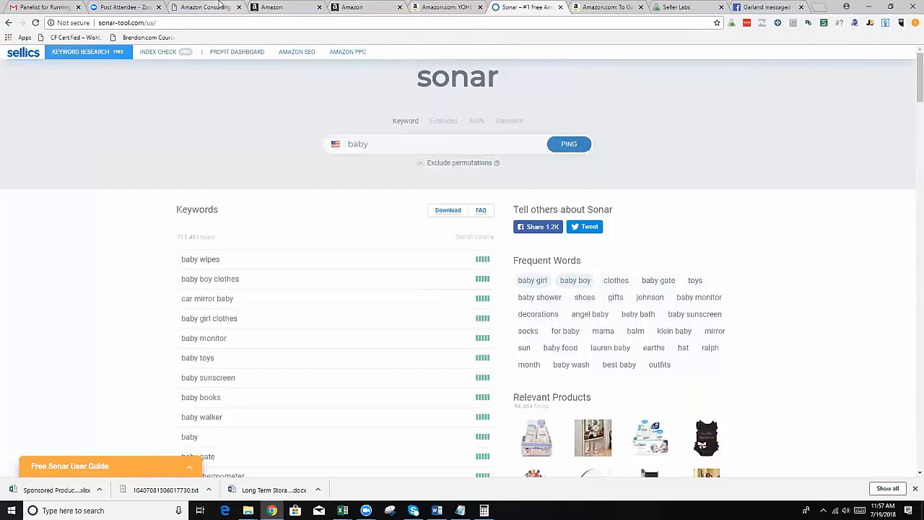
Return to Seller Central's bulk upload page and open Promotions from the advertising options.
left_click(286, 8)
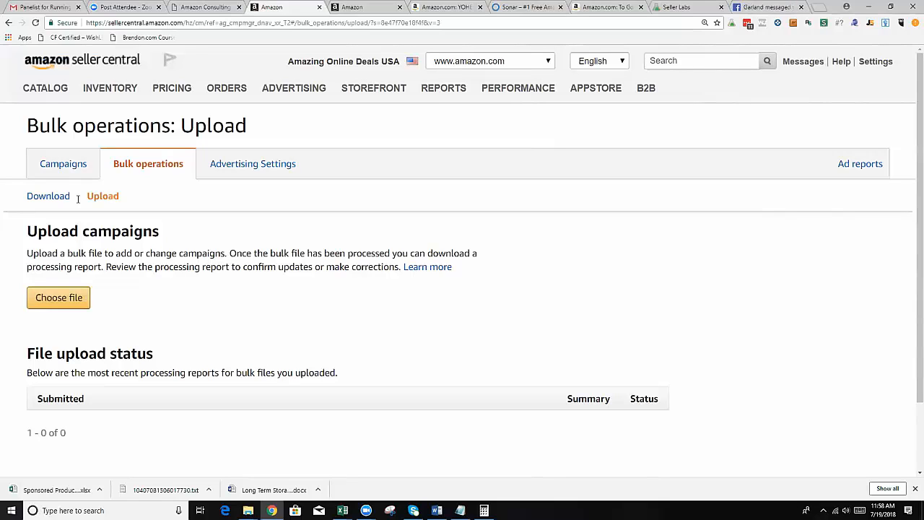
mouse_move(295, 91)
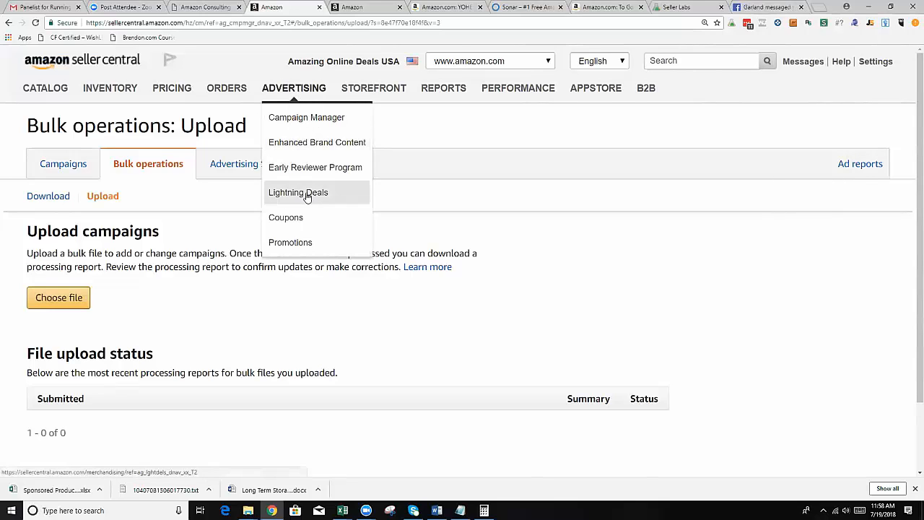
left_click(308, 240)
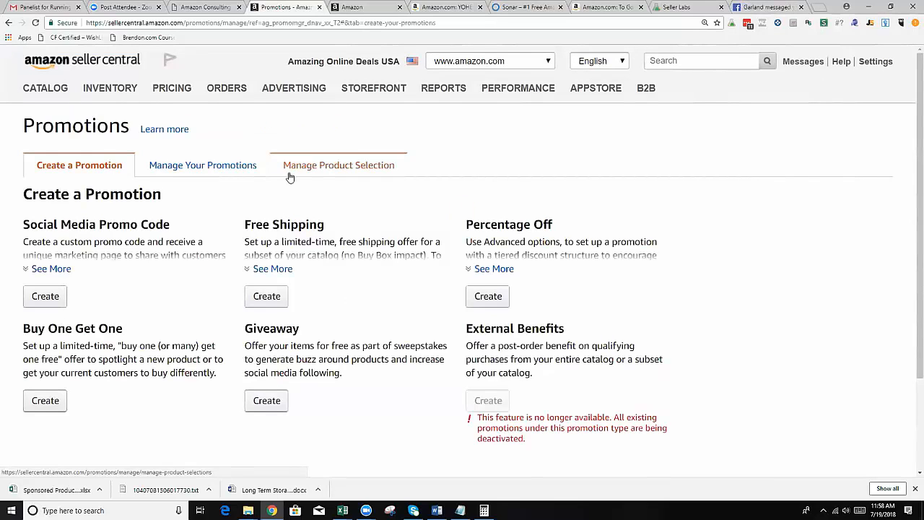
mouse_move(283, 97)
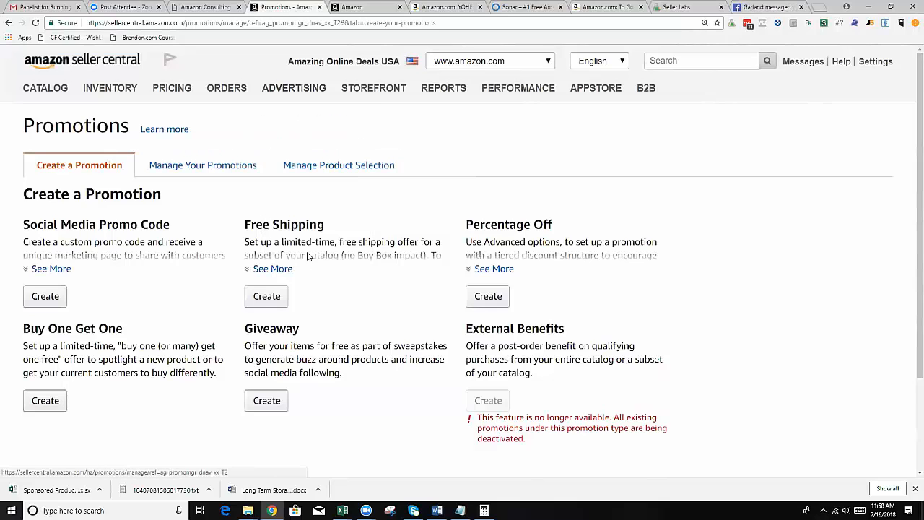
Expand the Social Media Promo Code, Free Shipping and Percentage Off descriptions, and start creating a Percentage Off promotion.
left_click(61, 269)
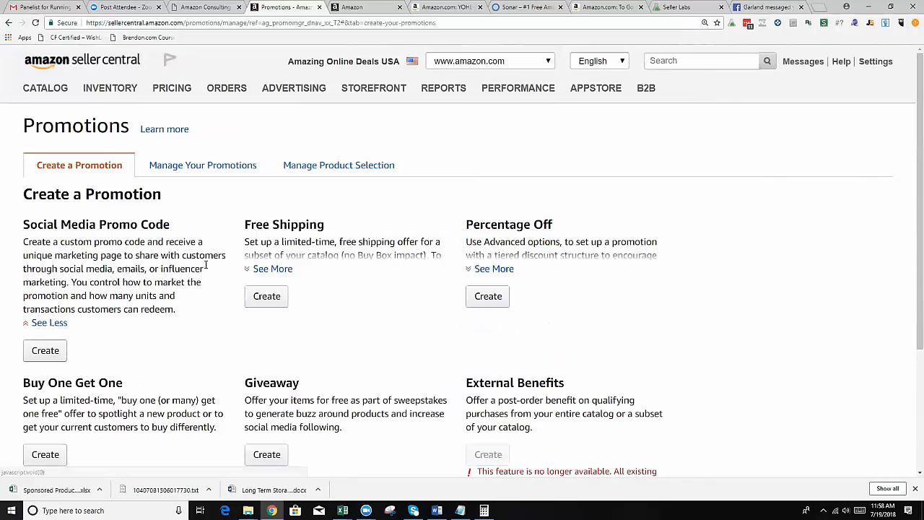
left_click(270, 269)
left_click(494, 268)
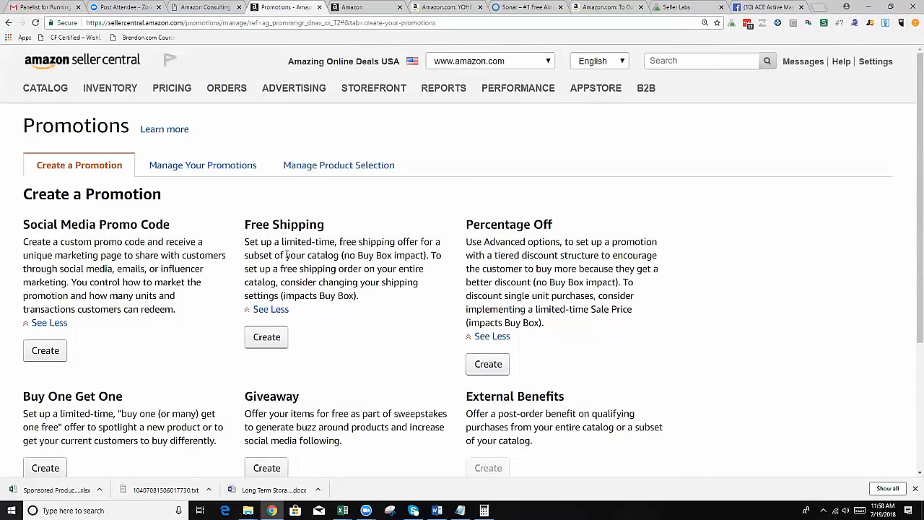
scroll(297, 427, "down", 2)
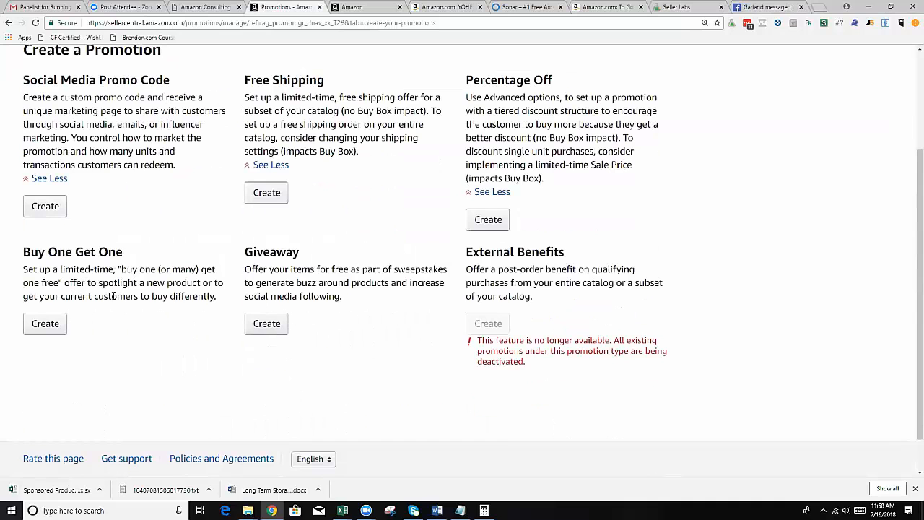
scroll(401, 199, "up", 1)
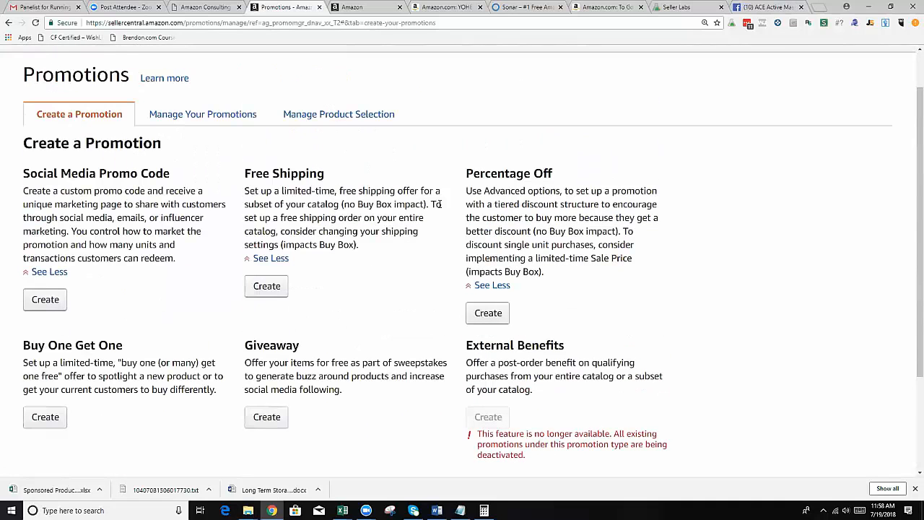
left_click(488, 316)
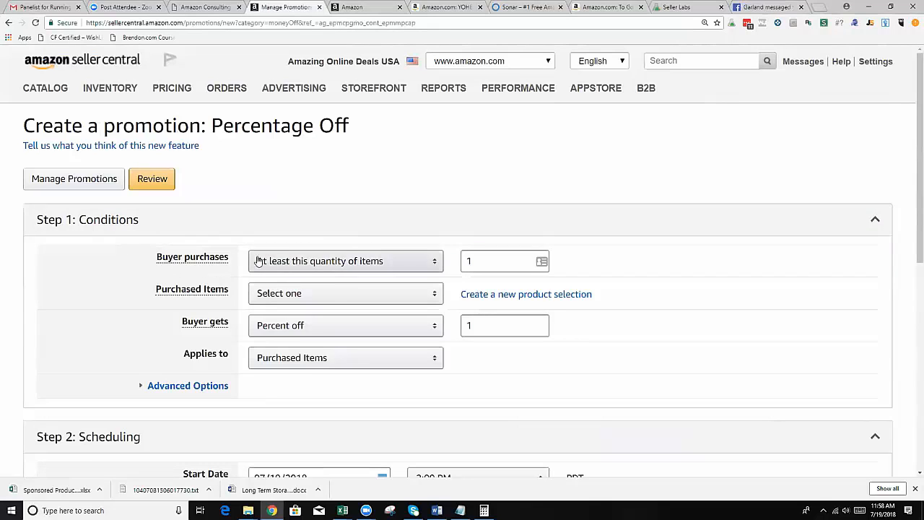
left_click(478, 263)
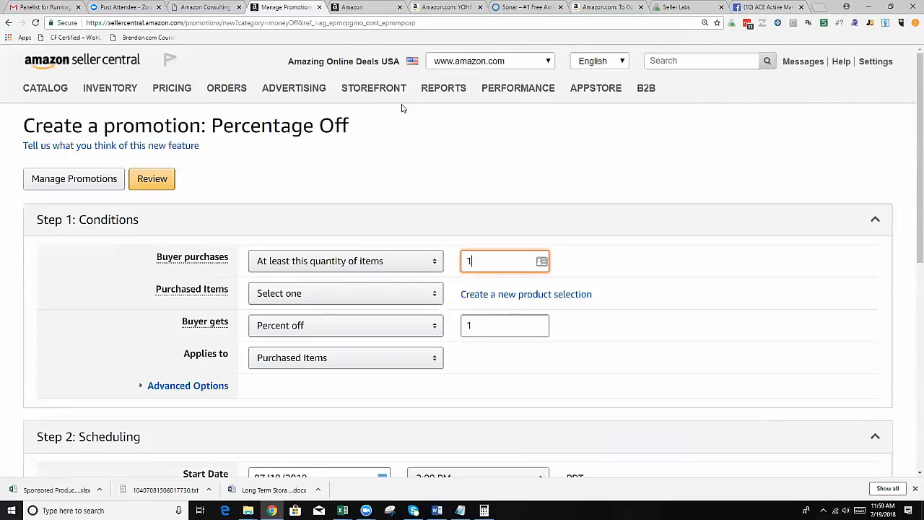
Load amazon.com in the browser tab showing the FBA long-term storage fees article and look over the homepage.
left_click(374, 8)
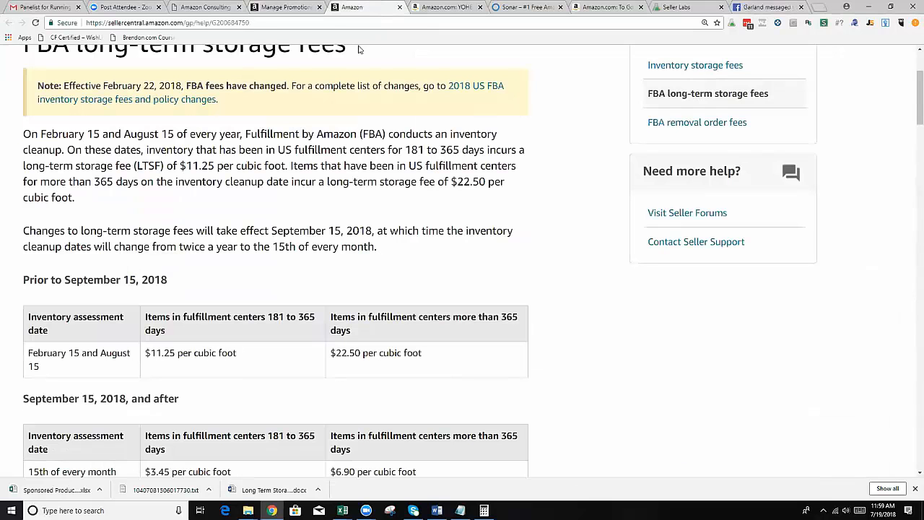
left_click(323, 22)
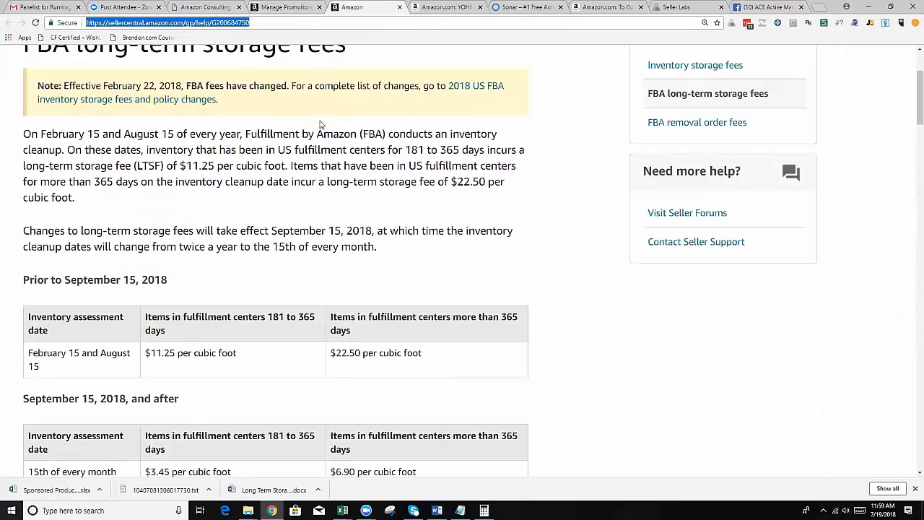
scroll(311, 145, "up", 2)
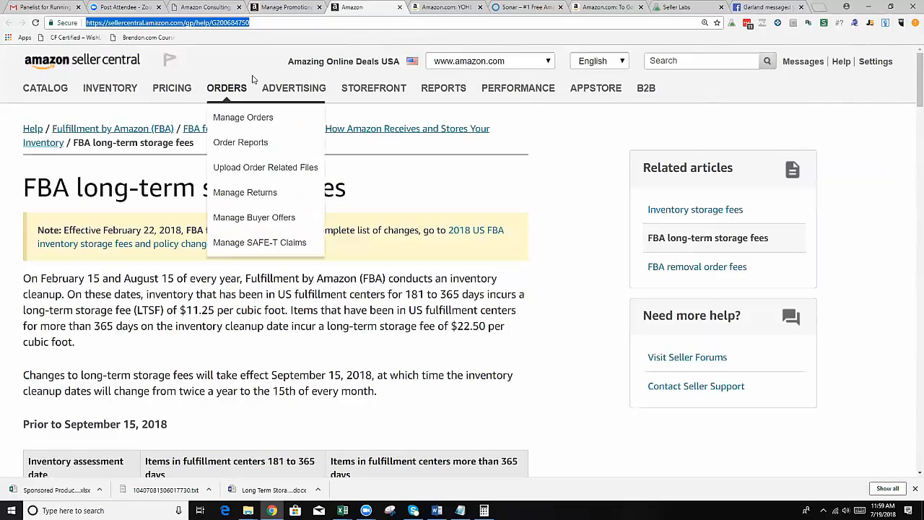
type("amazon.com")
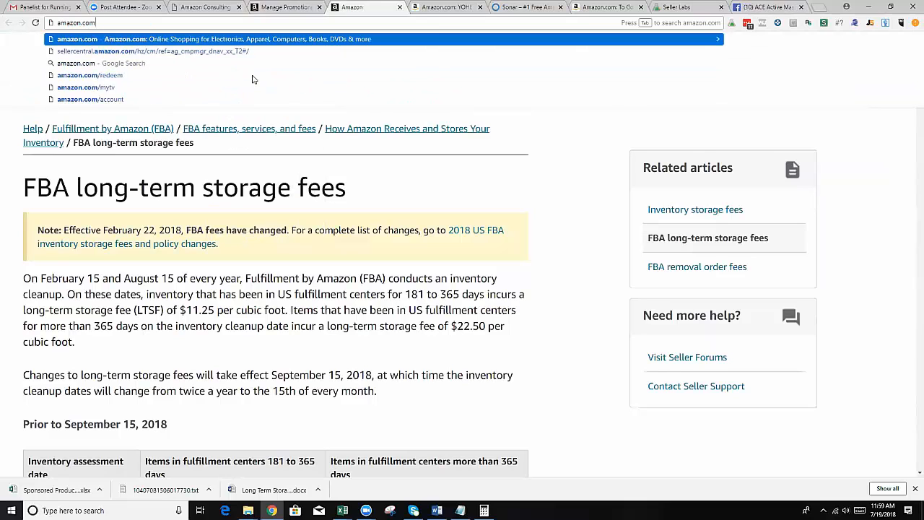
key("Return")
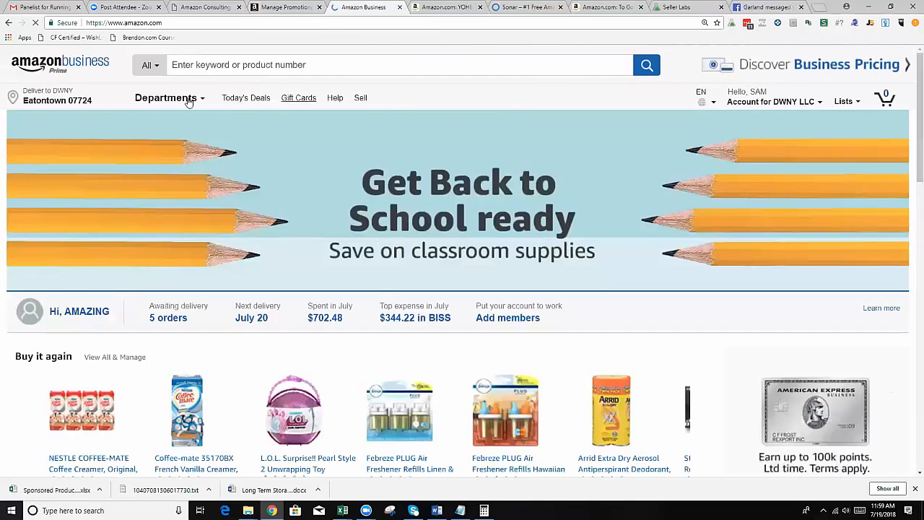
scroll(316, 154, "down", 4)
scroll(293, 236, "down", 5)
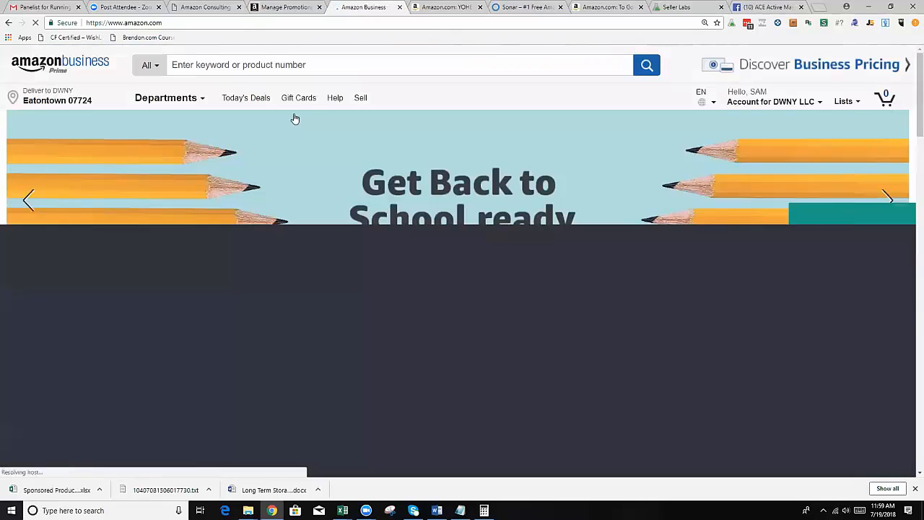
Search Amazon for "womens nike flyknit" and open the Nike Women's Free Rn Flyknit 2017 Running Shoes listing.
left_click(307, 66)
type("womens nike")
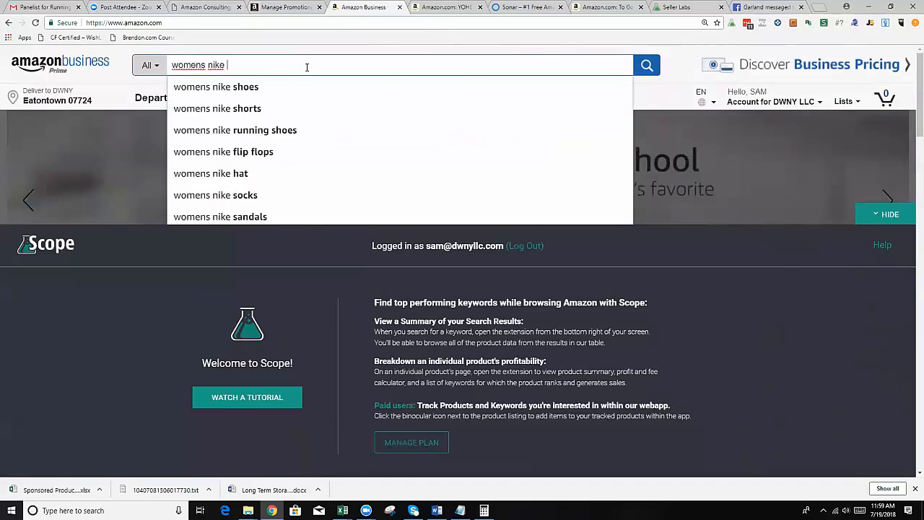
type(" kn")
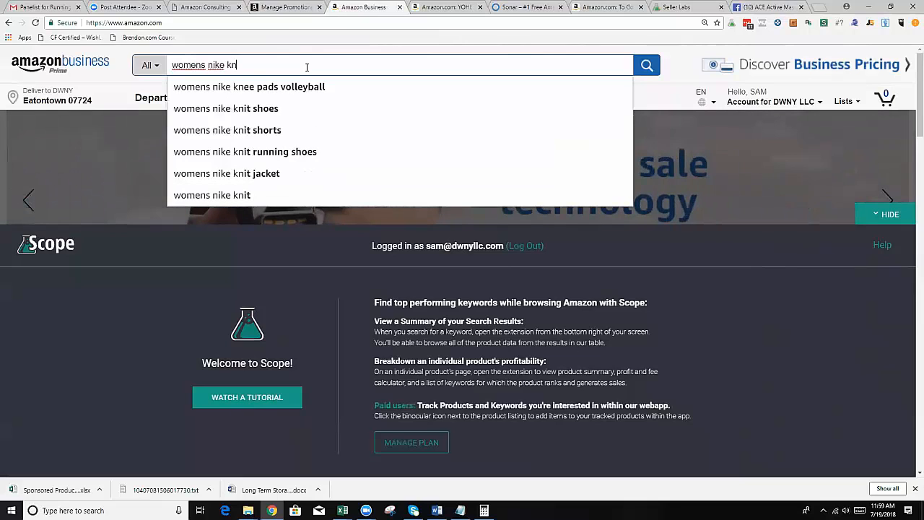
type("it")
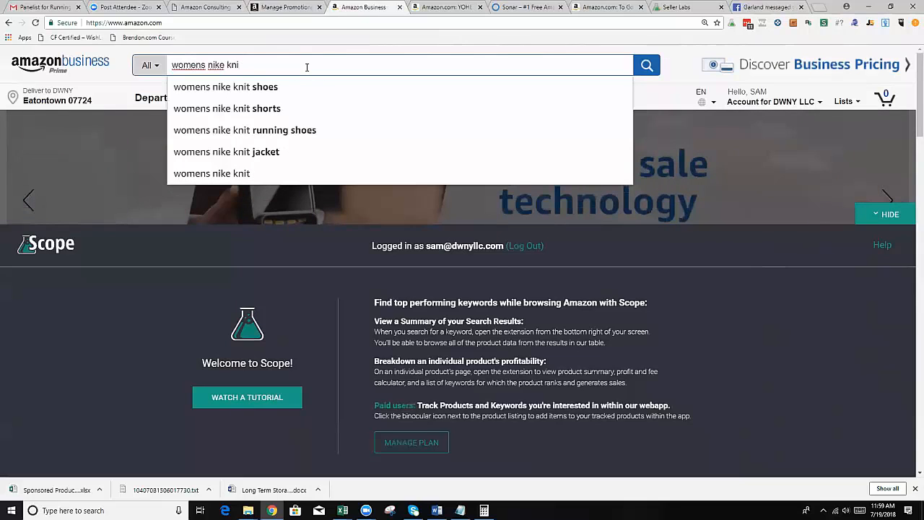
key("BackSpace")
key("BackSpace")
key("BackSpace")
type("flyk")
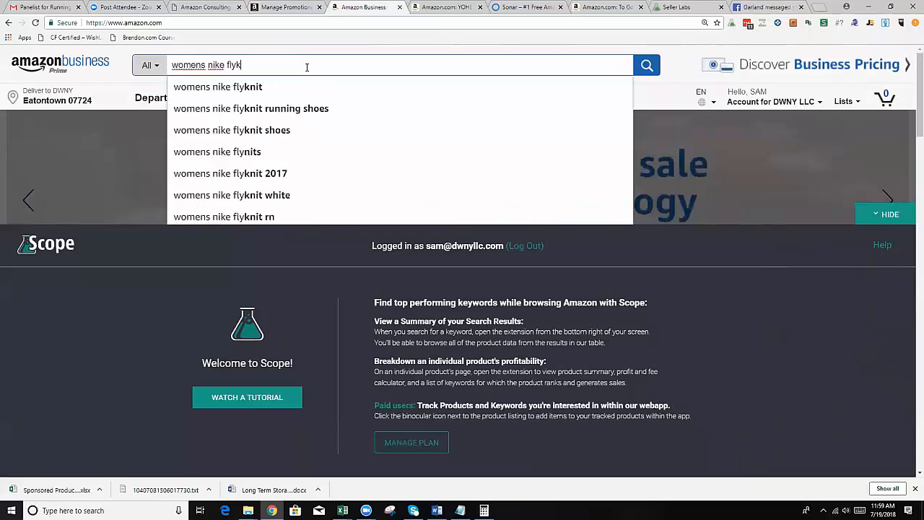
type("n")
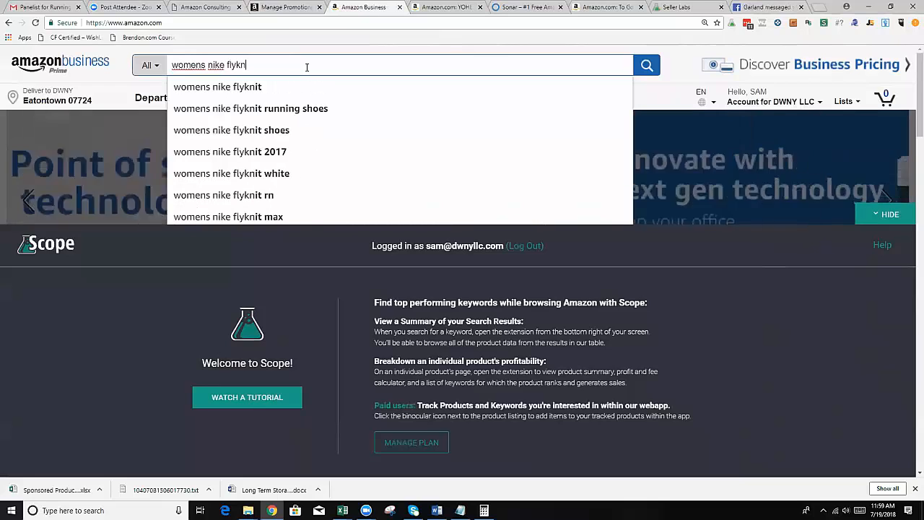
left_click(265, 90)
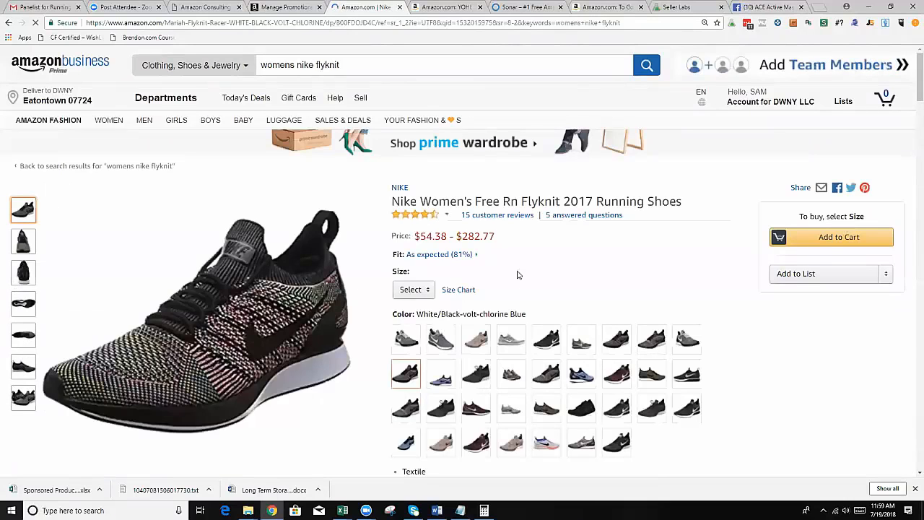
scroll(475, 280, "down", 2)
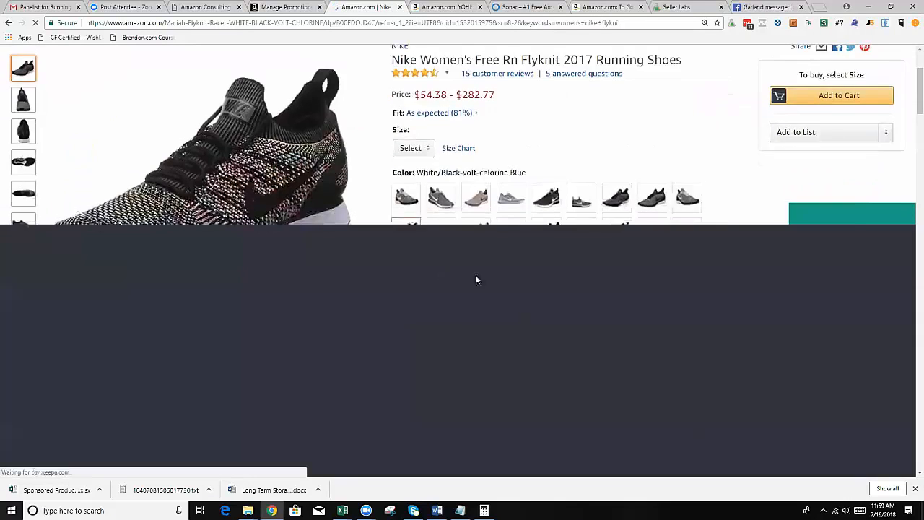
Hide the Scope panel on the Nike Flyknit listing and choose size 8.5 D(M) US.
scroll(477, 280, "up", 3)
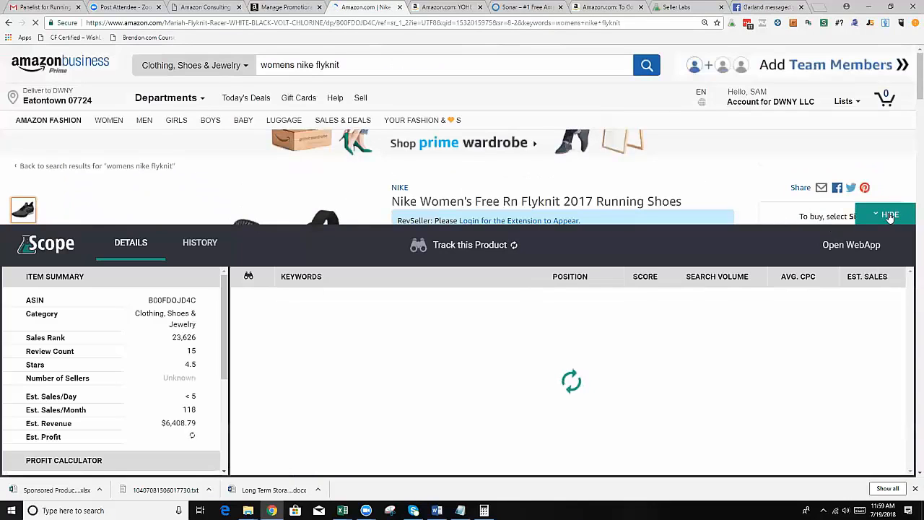
left_click(890, 216)
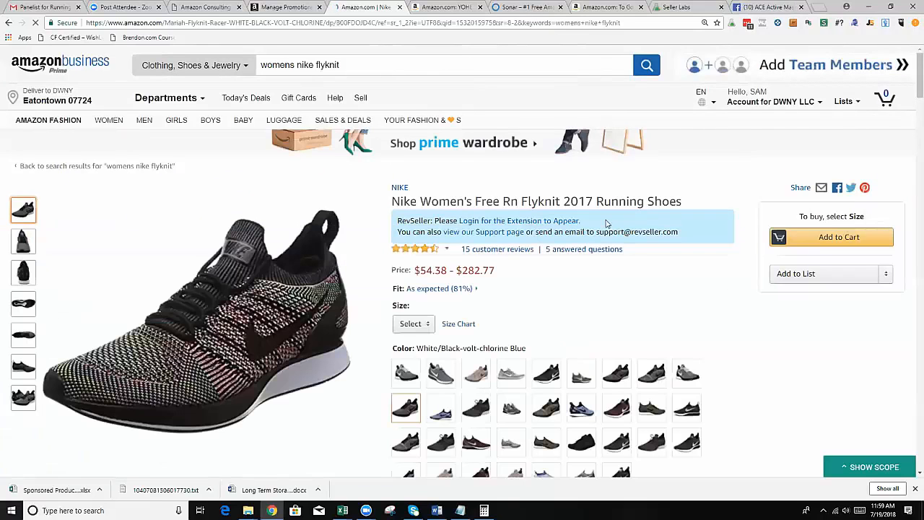
left_click(411, 325)
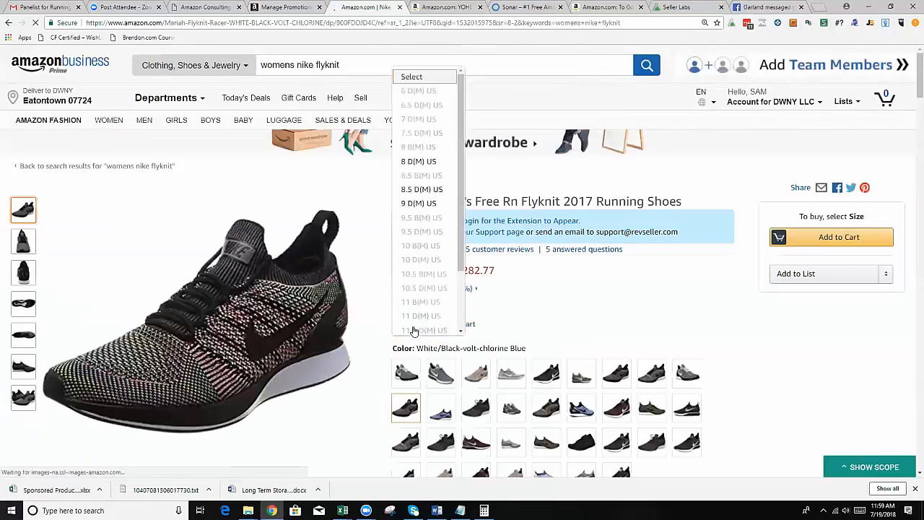
left_click(429, 189)
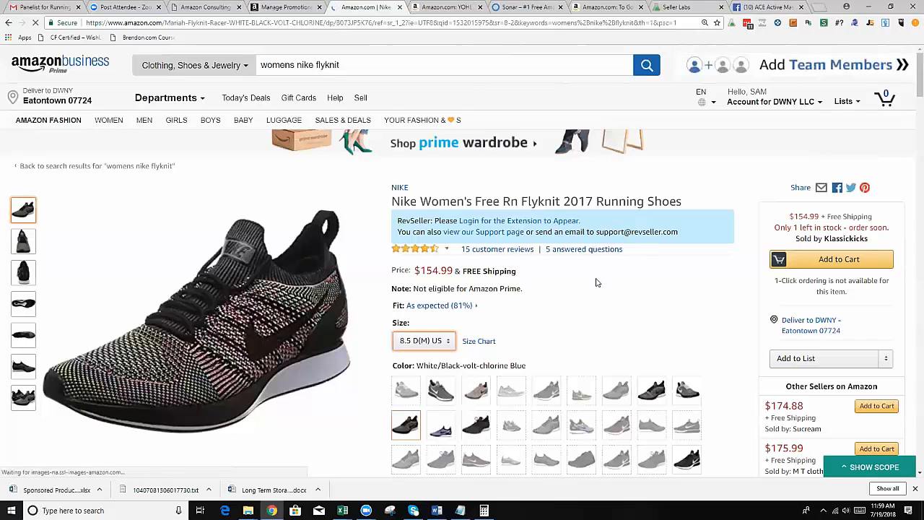
Find the ASIN in the shoe listing's product description, copy it, and return to the start of the listing.
scroll(595, 283, "down", 1)
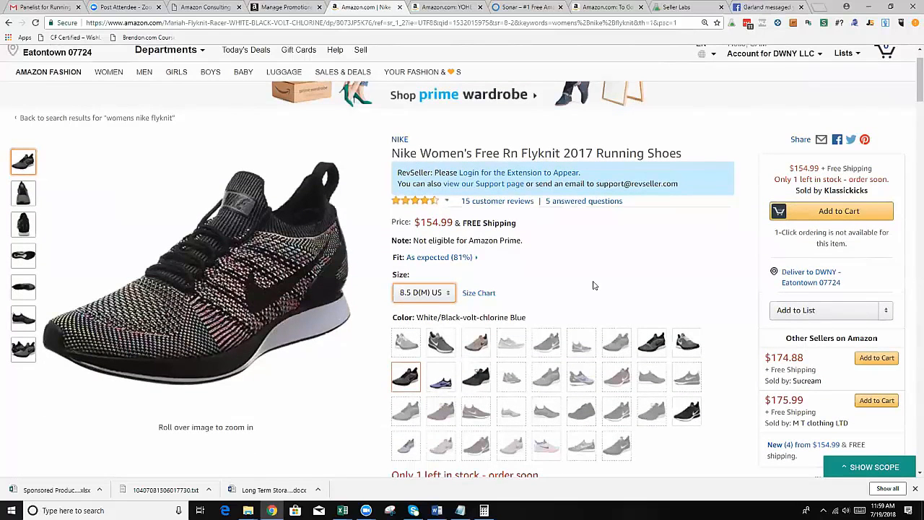
scroll(594, 286, "down", 2)
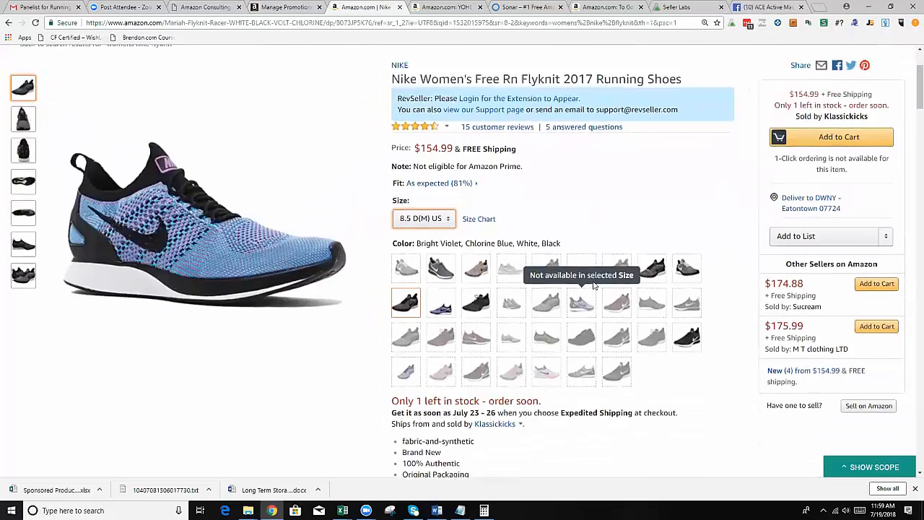
scroll(595, 286, "up", 1)
scroll(592, 286, "down", 10)
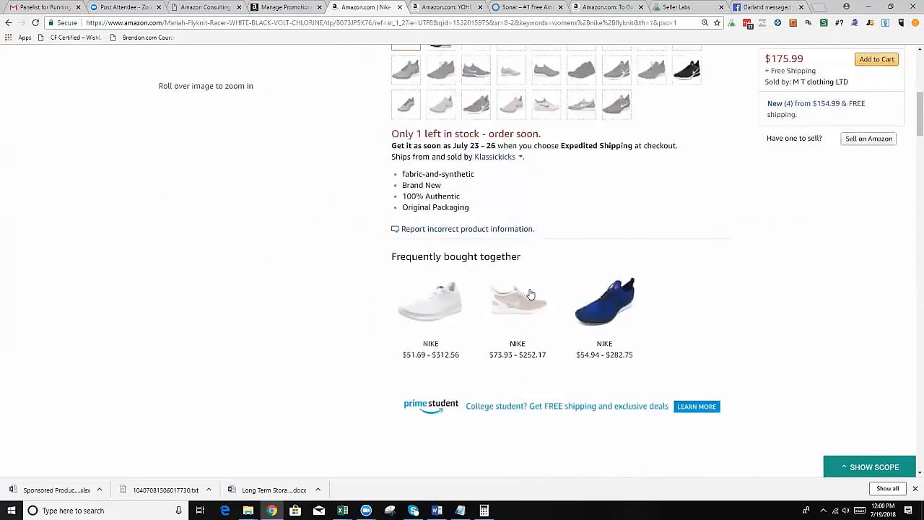
scroll(531, 290, "down", 8)
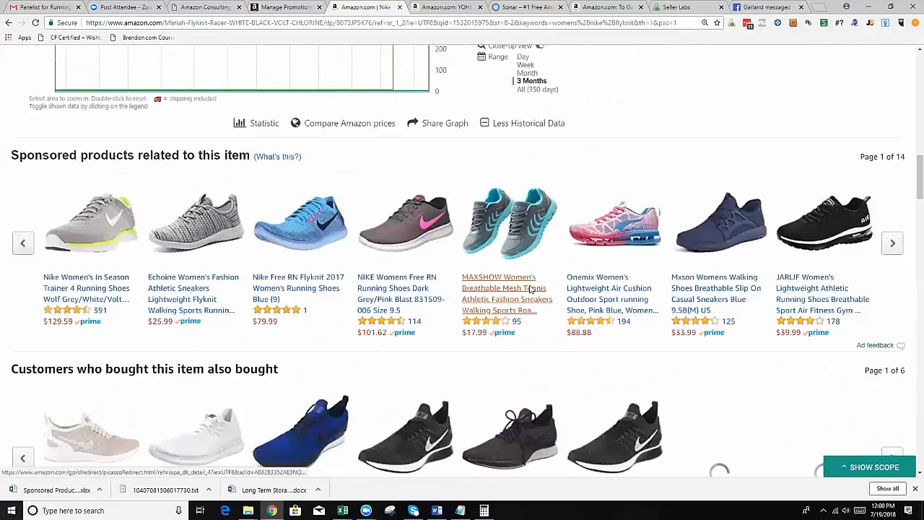
scroll(92, 139, "down", 3)
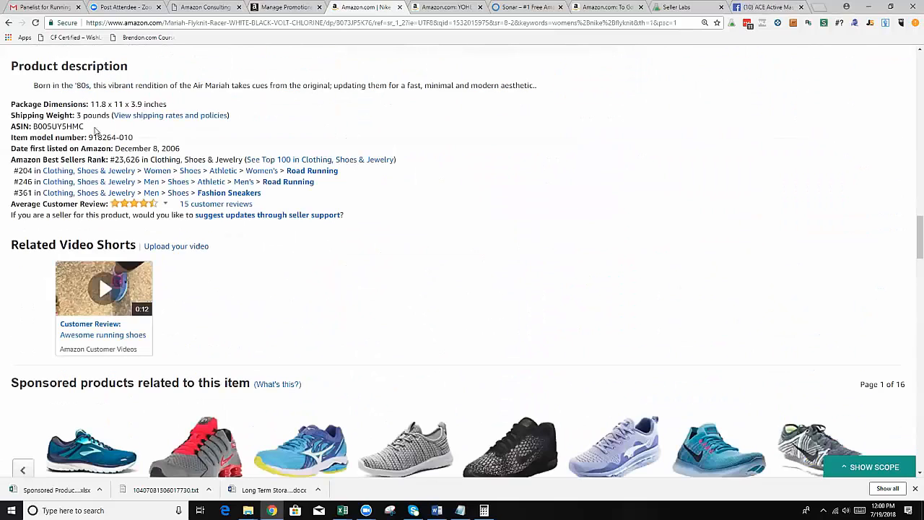
left_click_drag(85, 129, 44, 127)
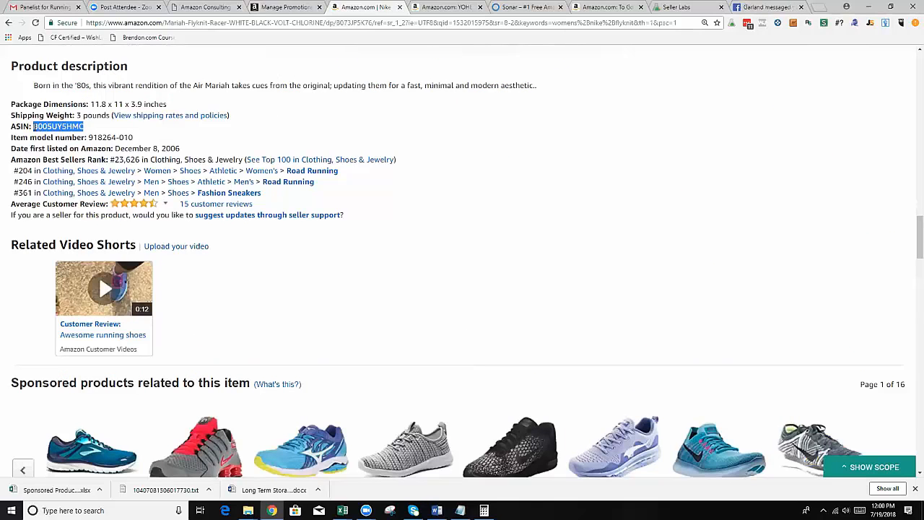
scroll(289, 170, "up", 20)
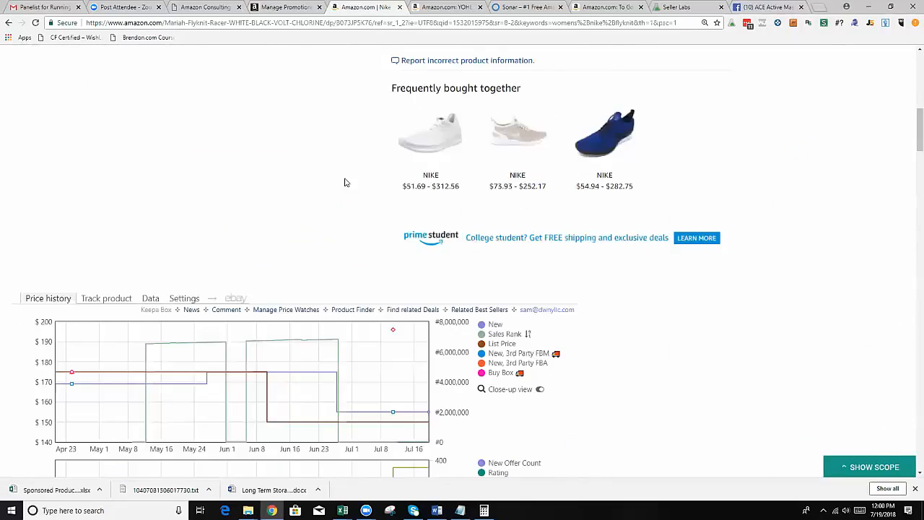
scroll(375, 181, "up", 5)
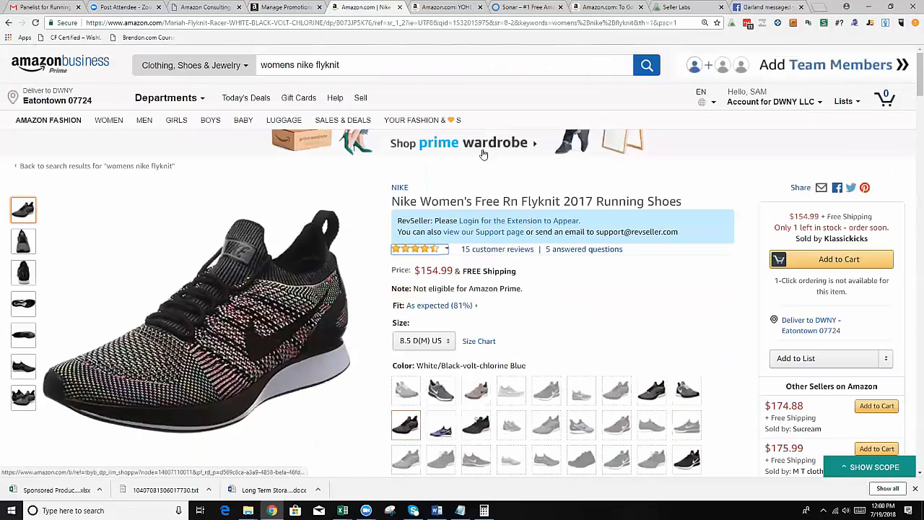
Return to the Percentage Off promotion form, try 2 as the minimum purchase quantity and clear it again.
left_click(446, 8)
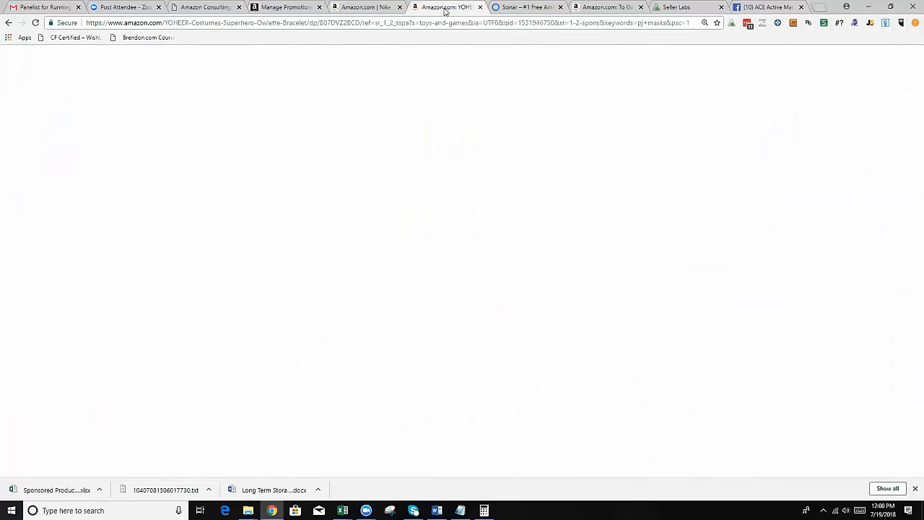
left_click(311, 8)
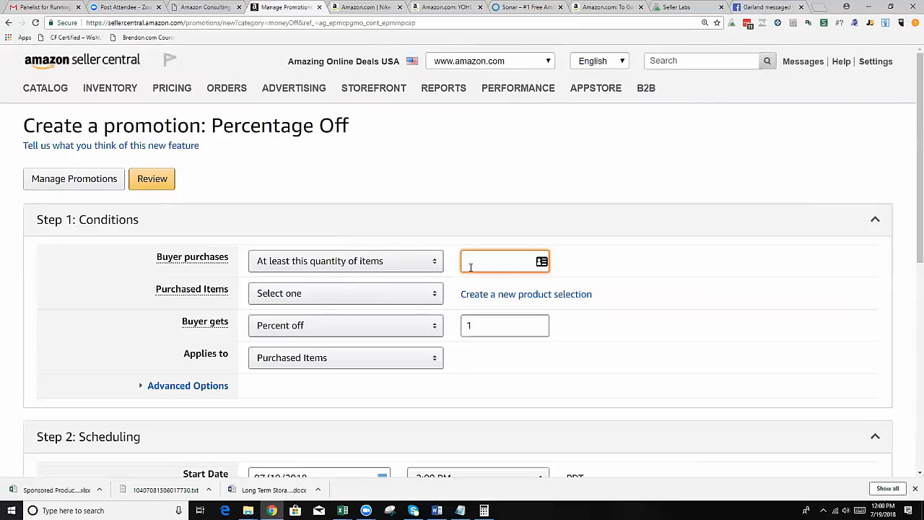
type("2")
key("BackSpace")
left_click(182, 291)
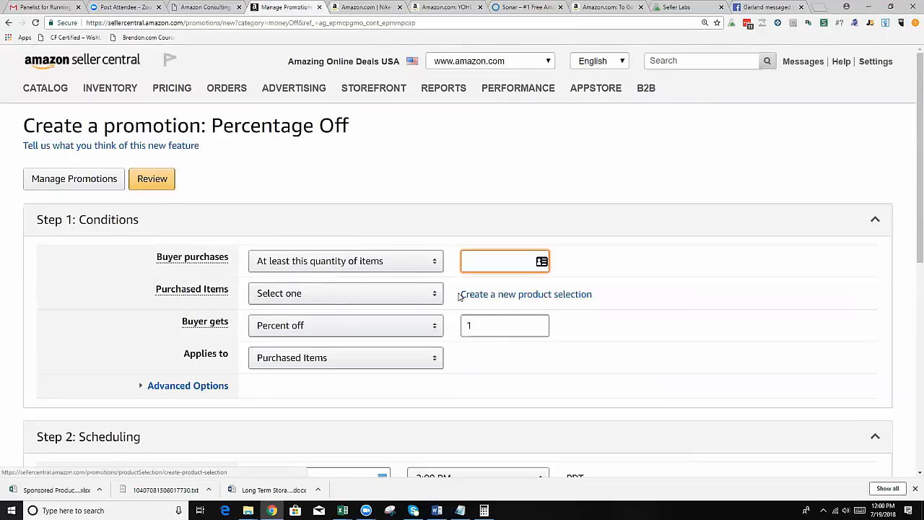
Try the For every quantity of items purchased condition, restore At least this quantity of items, and set its quantity to 1.
left_click(434, 263)
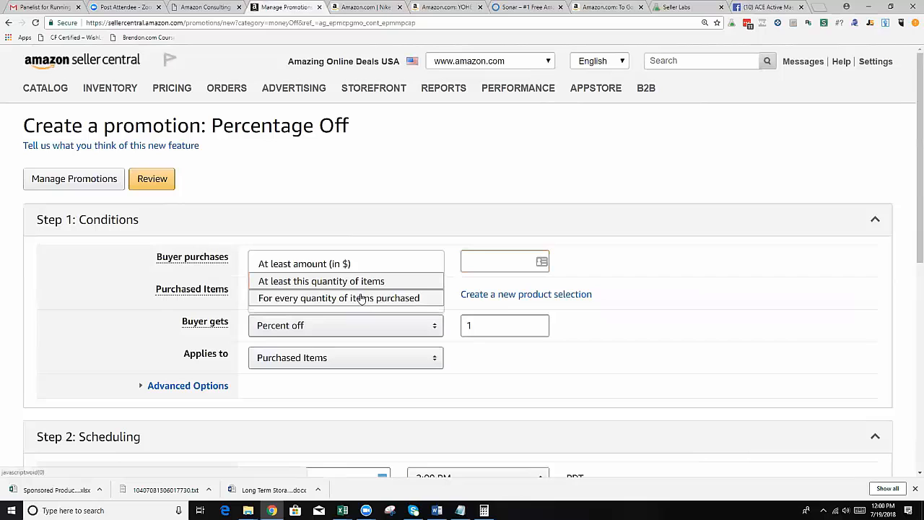
left_click(405, 299)
left_click(415, 261)
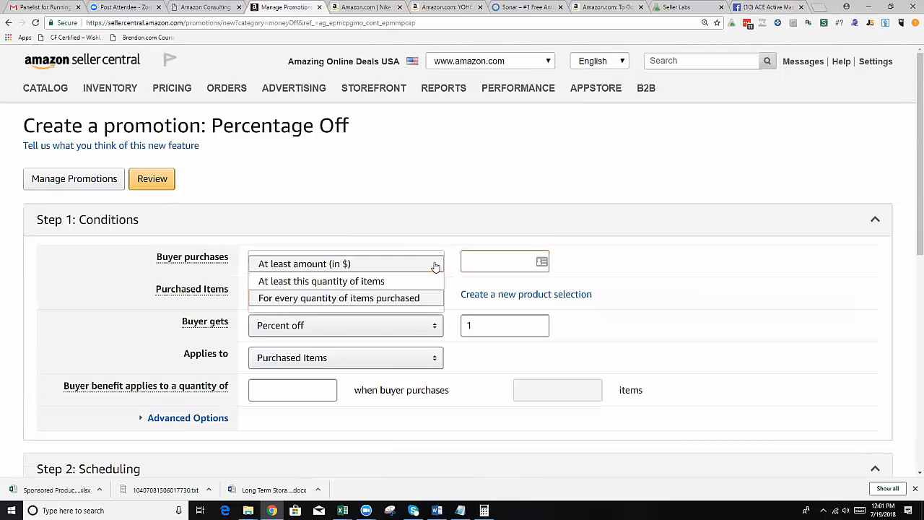
left_click(407, 282)
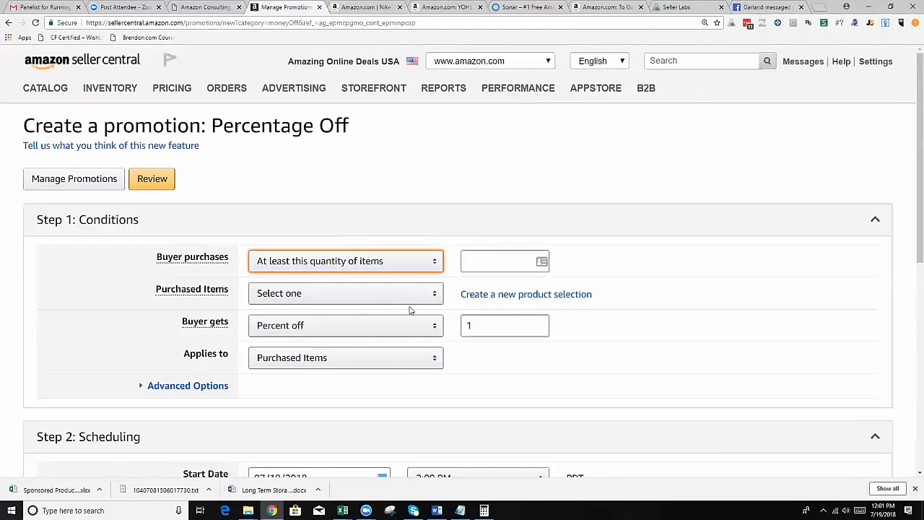
left_click(481, 263)
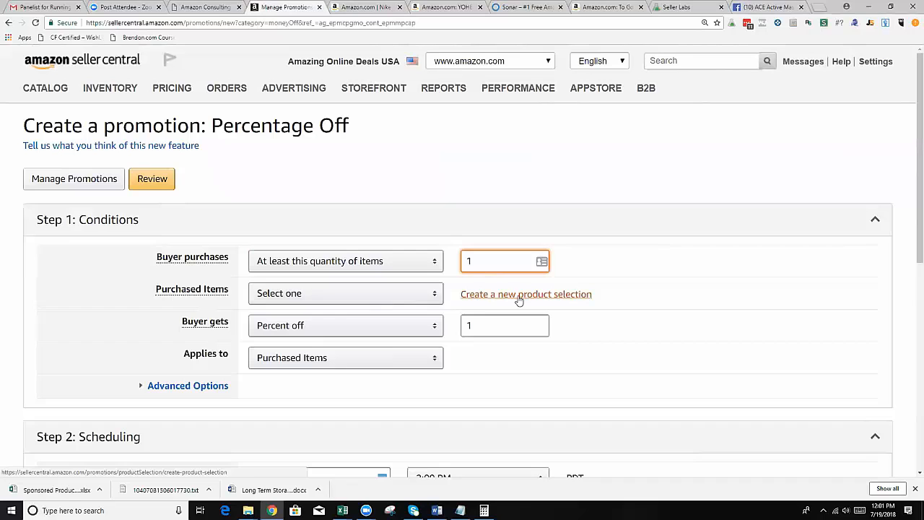
Look over the existing selections for Purchased Items and start a new product selection of type ASIN List.
left_click(436, 297)
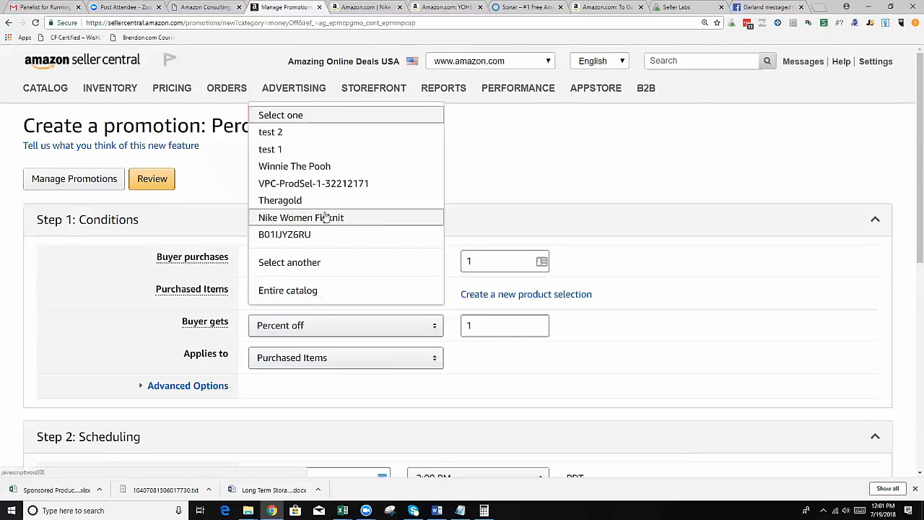
left_click(641, 297)
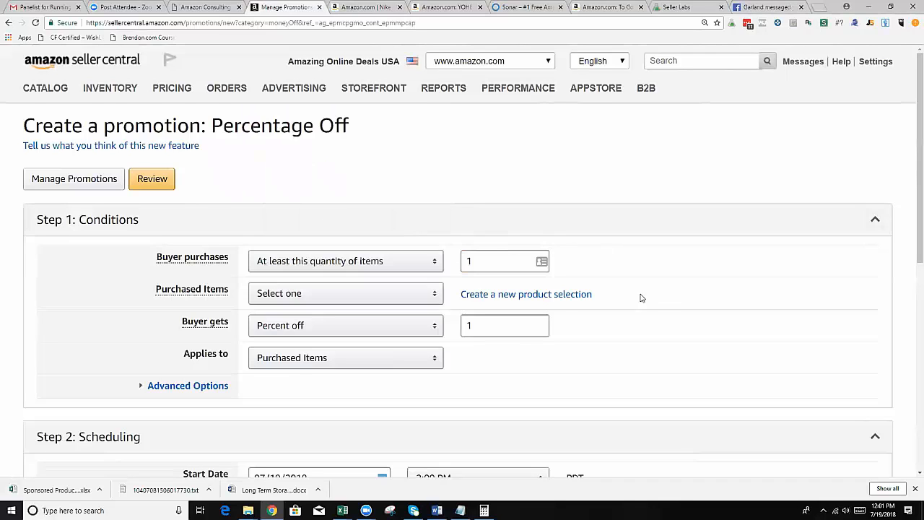
left_click(560, 298)
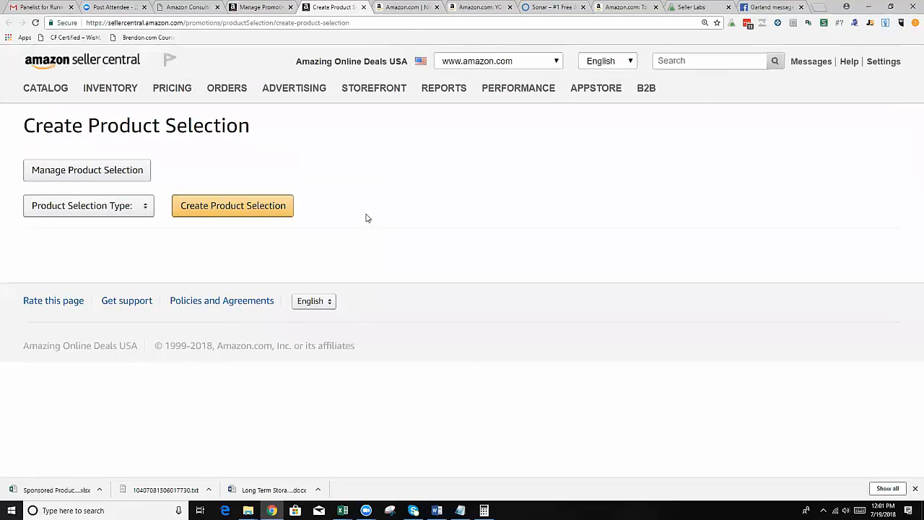
left_click(141, 209)
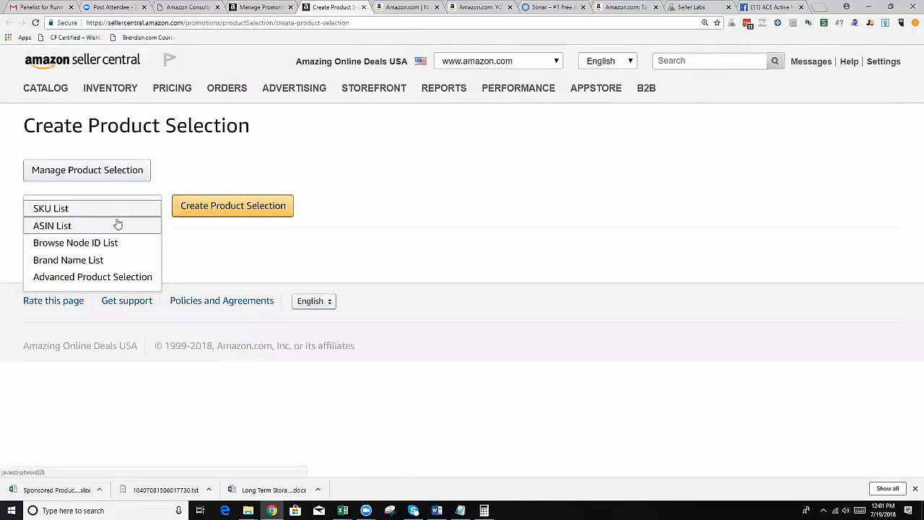
left_click(73, 228)
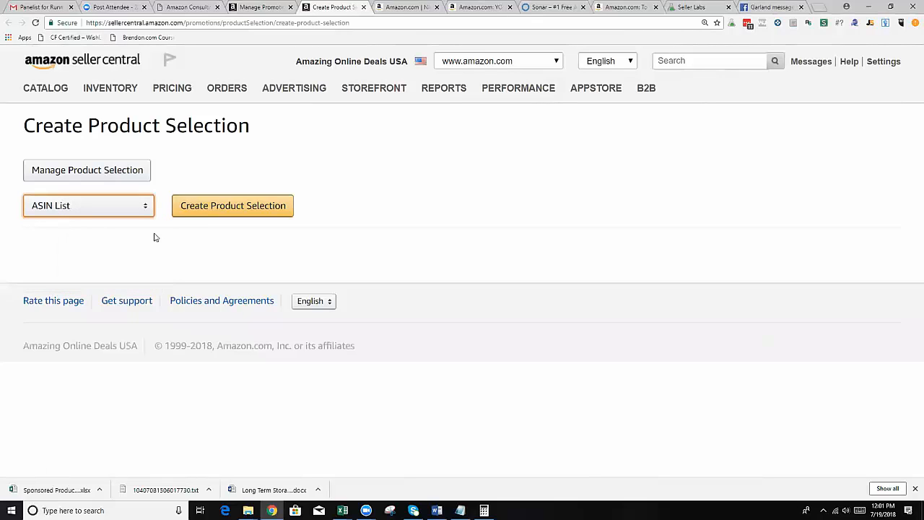
left_click(223, 210)
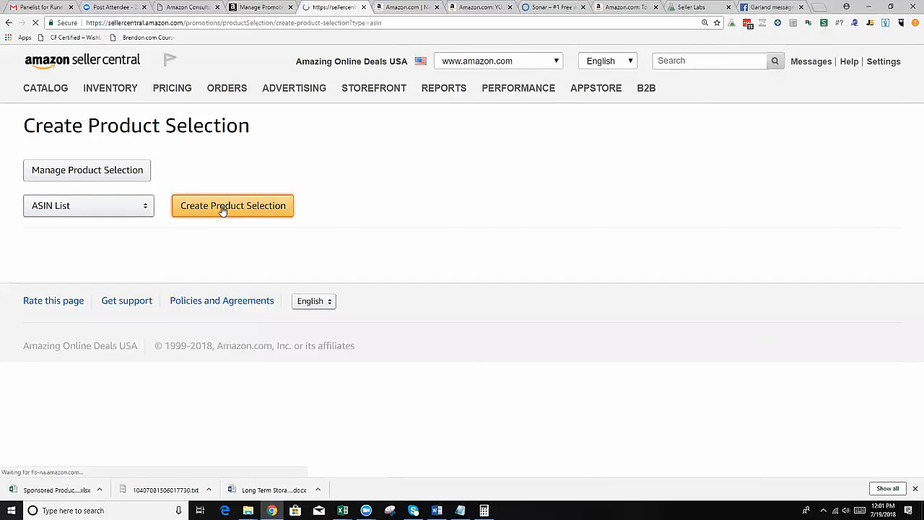
Paste the copied ASIN B005UY5HMC into the new product selection's ASIN List.
left_click(305, 303)
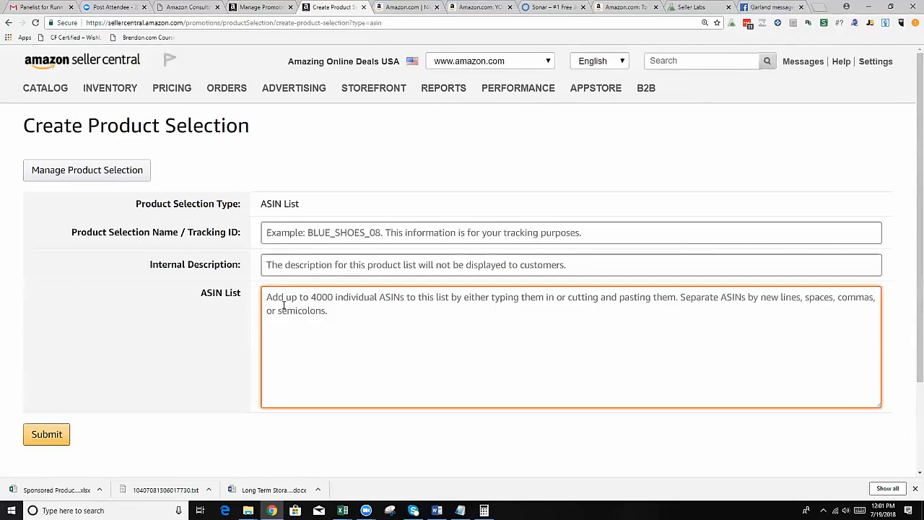
right_click(283, 300)
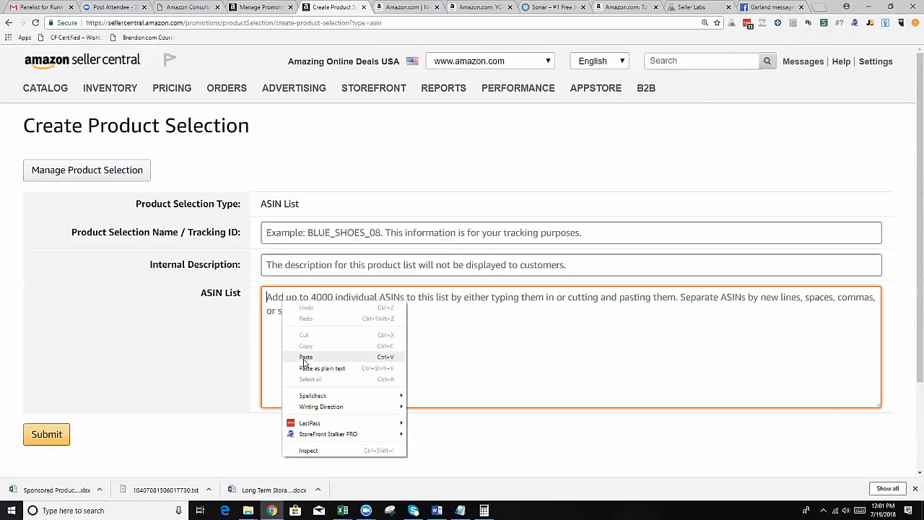
left_click(272, 303)
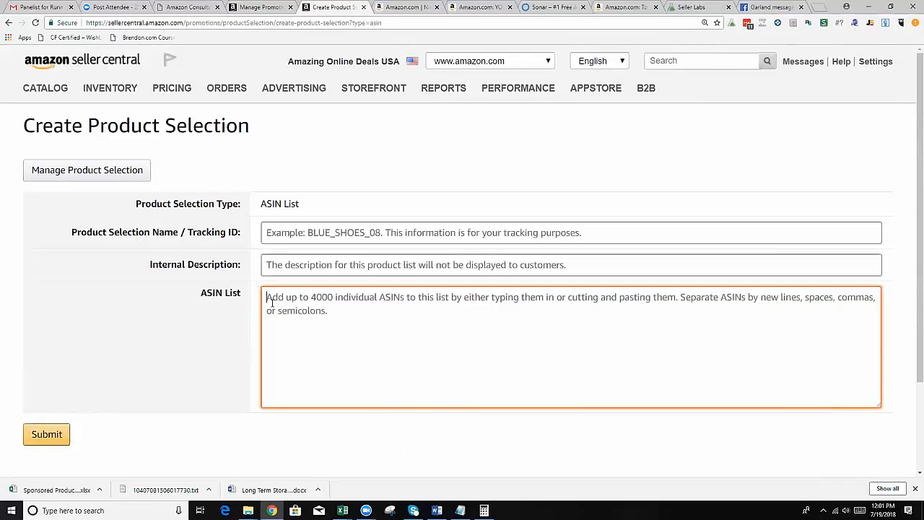
left_click(408, 7)
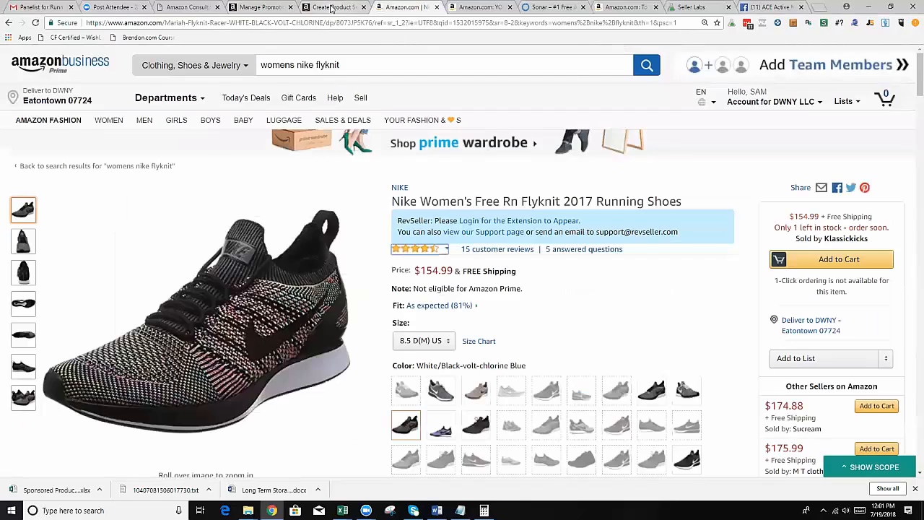
left_click(332, 7)
type("B005UY5HMC")
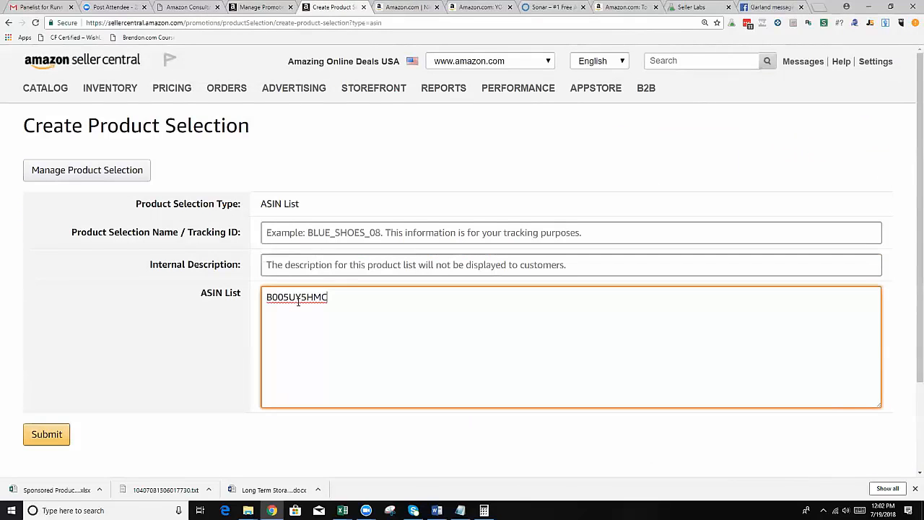
Check the shoe's product page and enter Nike Women as the start of the product selection name.
left_click(293, 265)
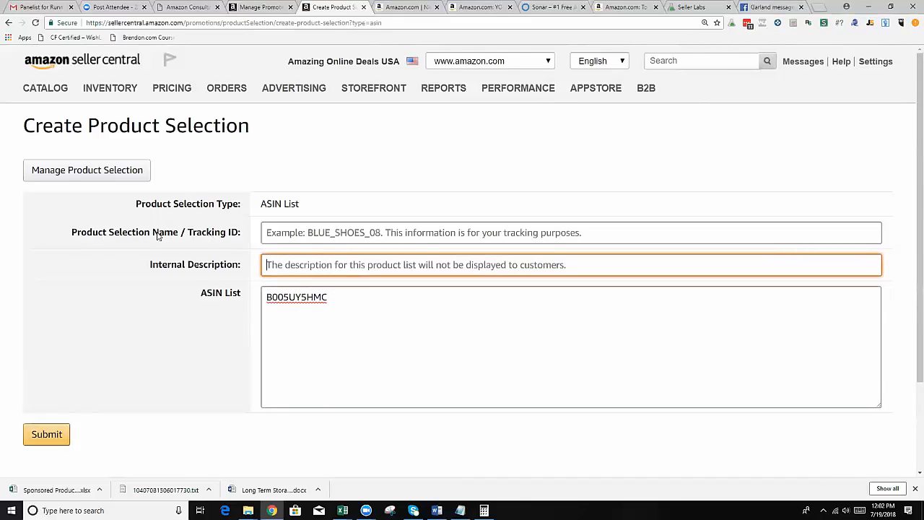
left_click(294, 232)
left_click(275, 8)
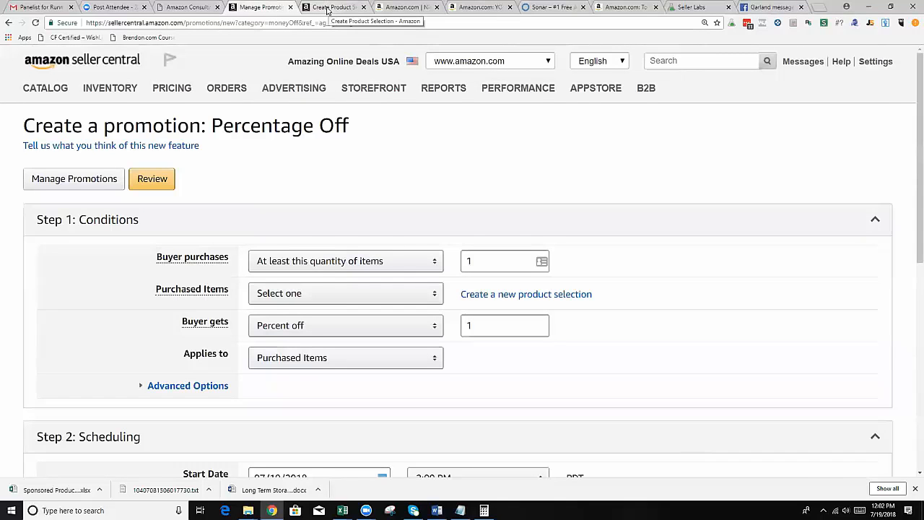
left_click(328, 10)
left_click(393, 10)
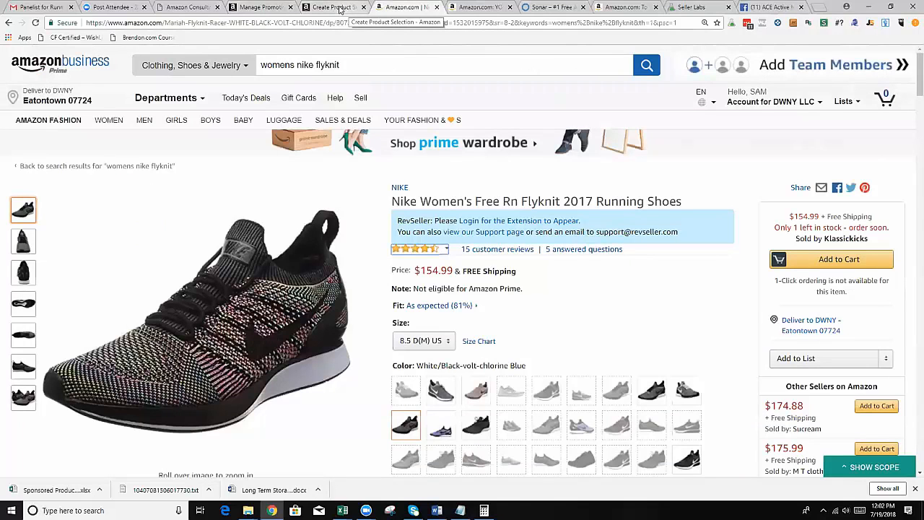
left_click(328, 9)
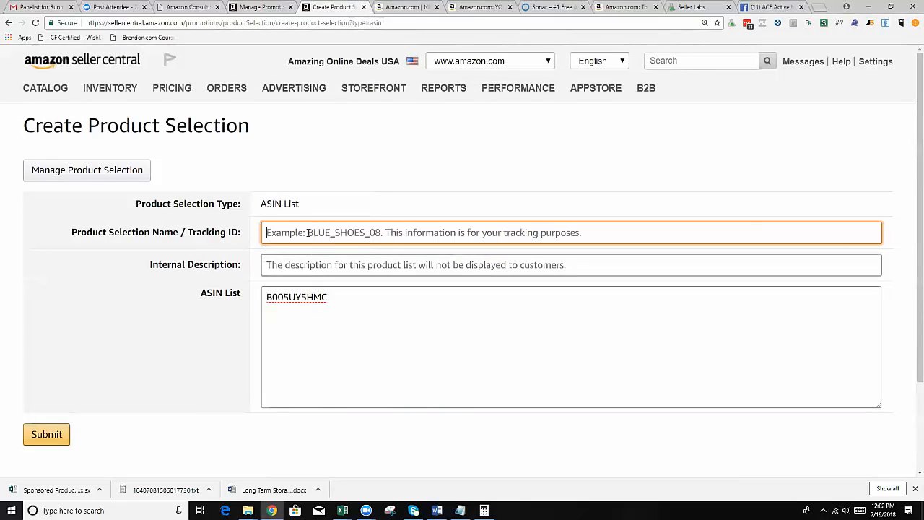
type("Nike Women")
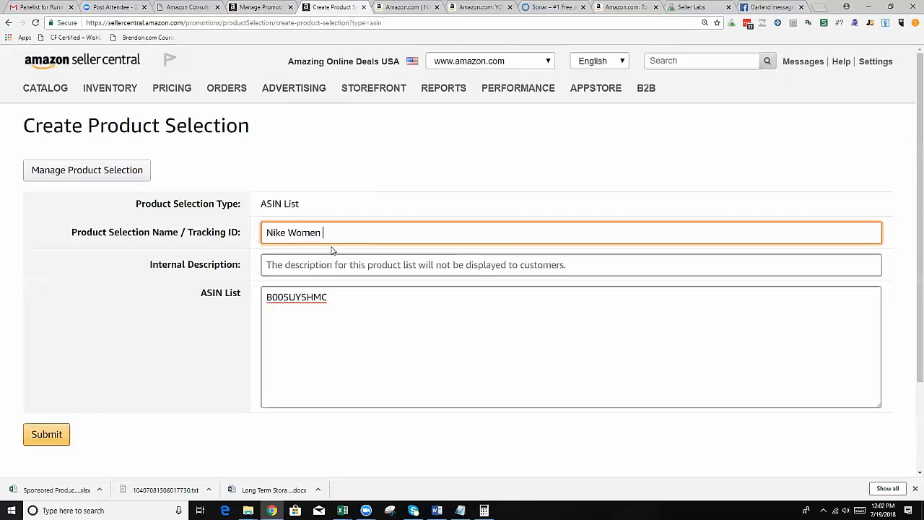
Open the Bright Violet Black 500 colour of the Nike shoe and highlight the ASIN in its product description.
left_click(339, 308)
left_click(398, 7)
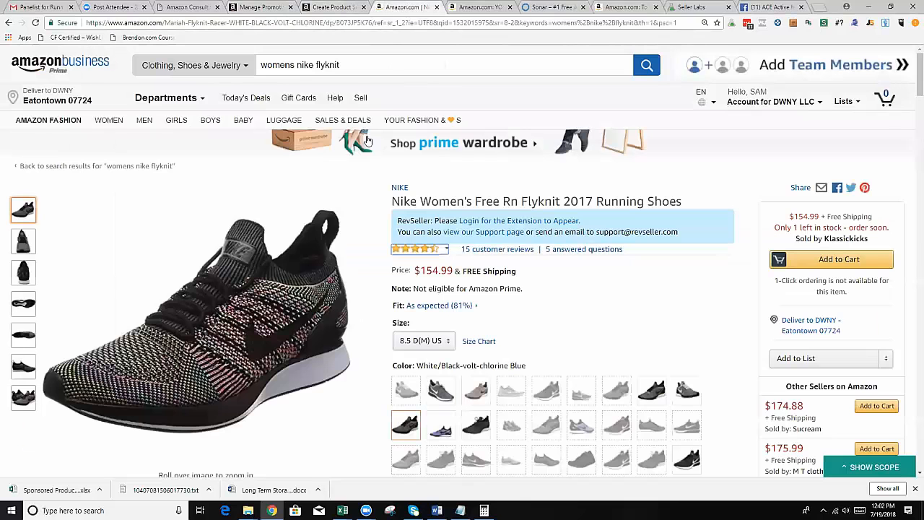
left_click(443, 427)
scroll(383, 405, "down", 15)
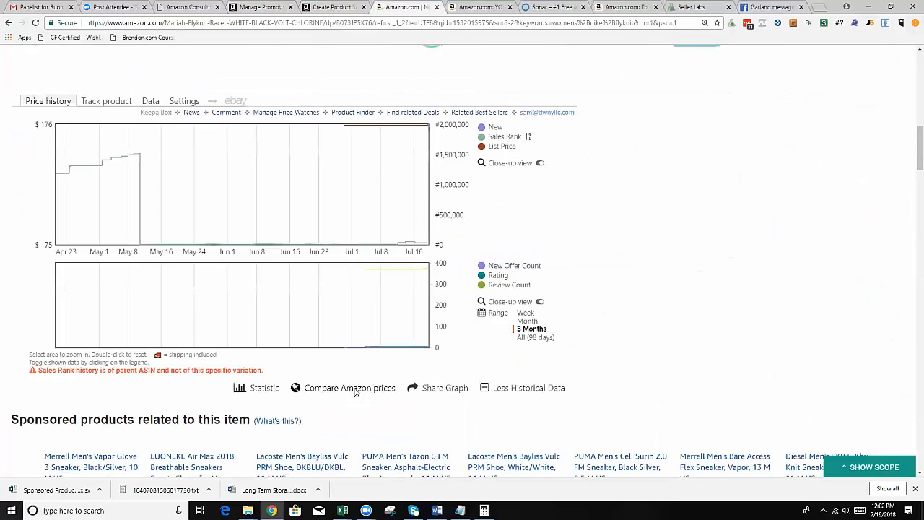
scroll(282, 370, "down", 11)
scroll(144, 302, "up", 4)
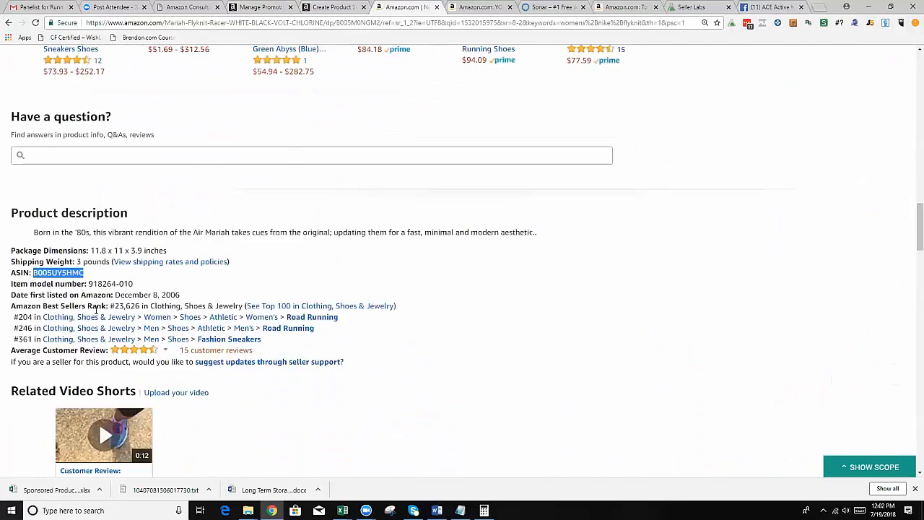
left_click(92, 307)
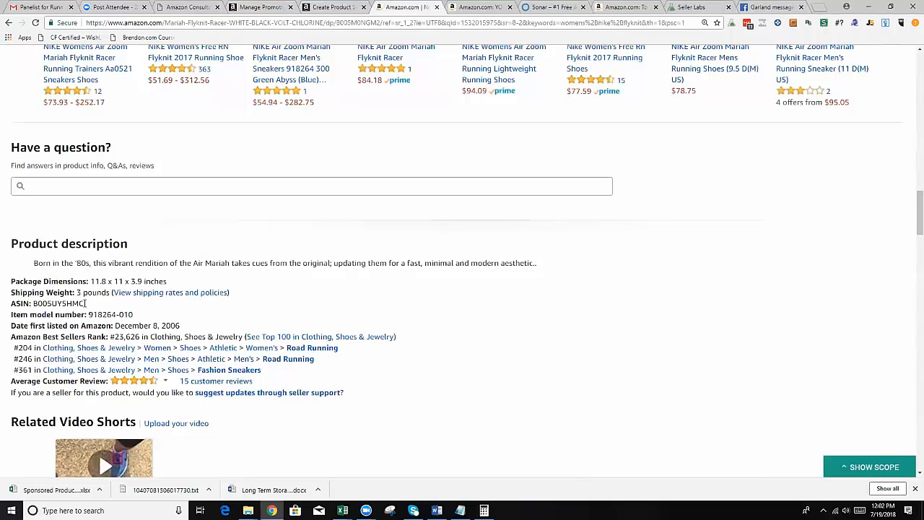
left_click_drag(47, 304, 35, 304)
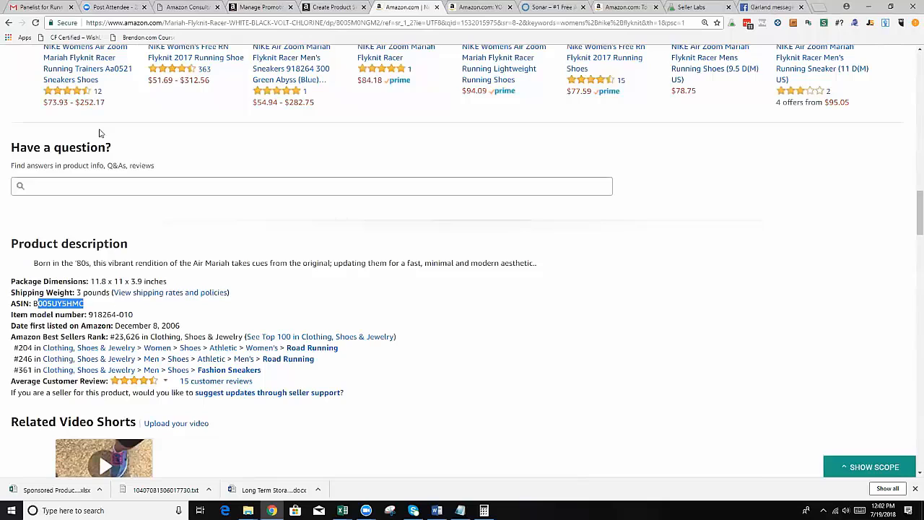
Try adding B005UY5HMC on two more lines of the ASIN List and delete the duplicate lines.
left_click(327, 7)
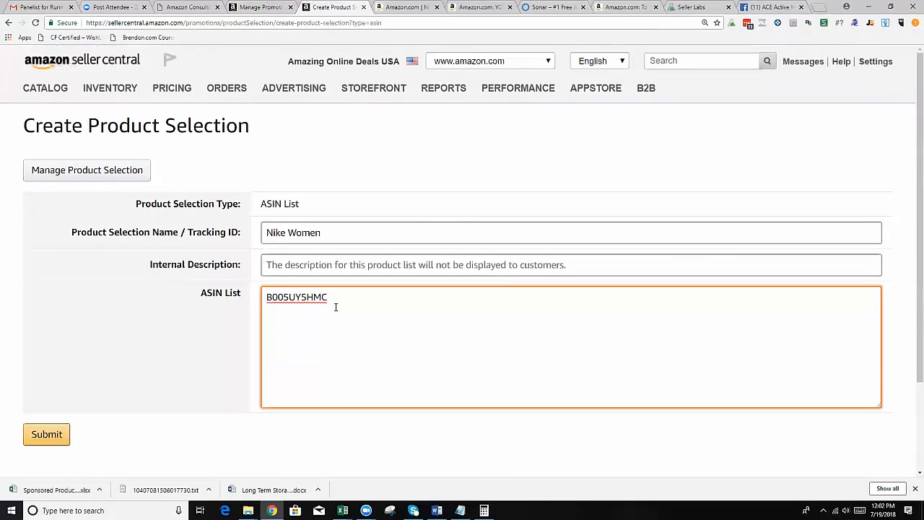
key("Return")
type("B005UY5HMC")
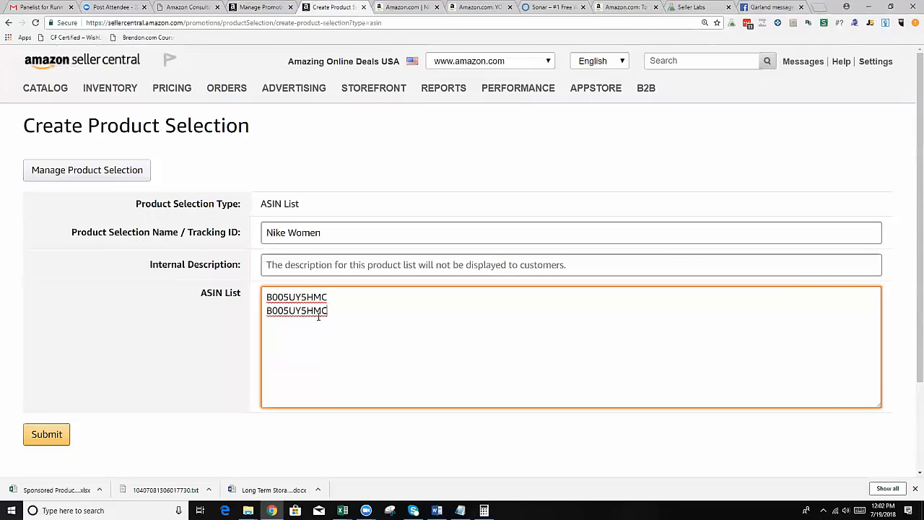
type("B005UY5HMC")
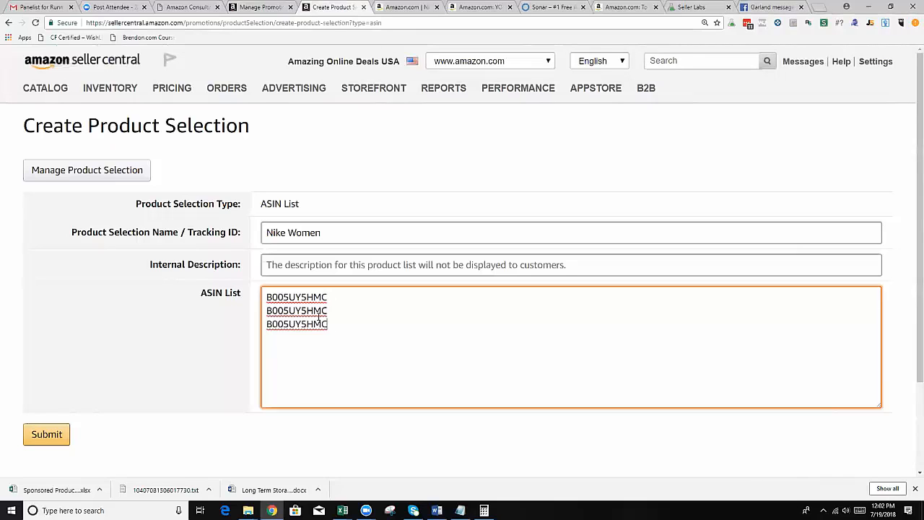
left_click_drag(328, 325, 265, 311)
key("BackSpace")
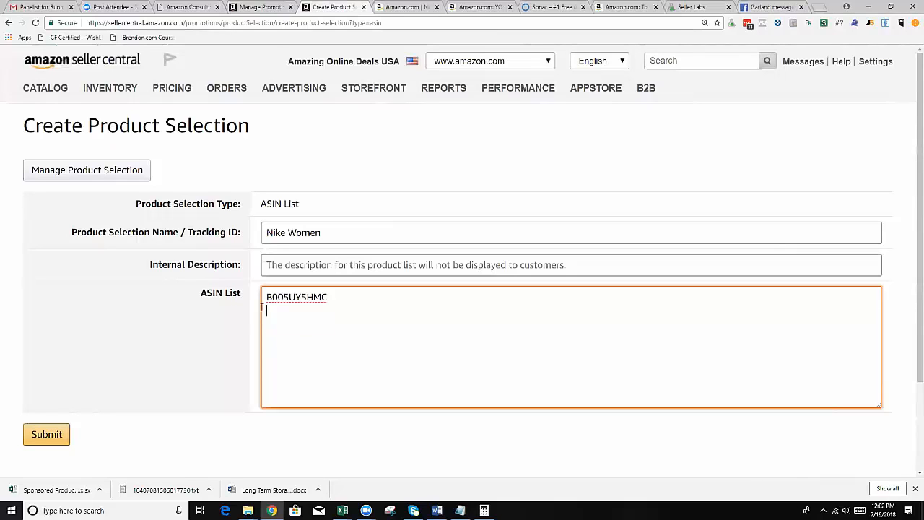
Complete the product selection name as Nike Women Flyknit Sneaker.
left_click(341, 231)
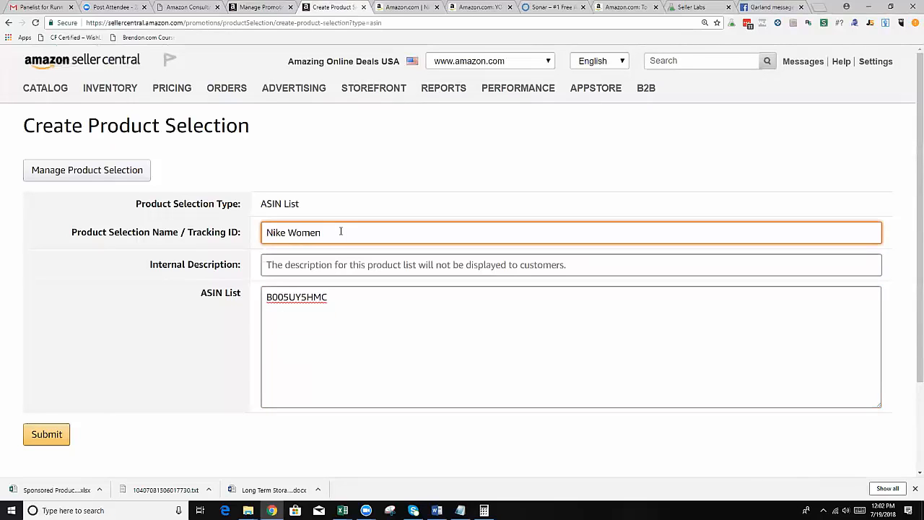
type("Flyknit Sneake")
Check the shoe's colour, enter Blue Nike Women Sneaker as the internal description and submit the product selection.
left_click(304, 263)
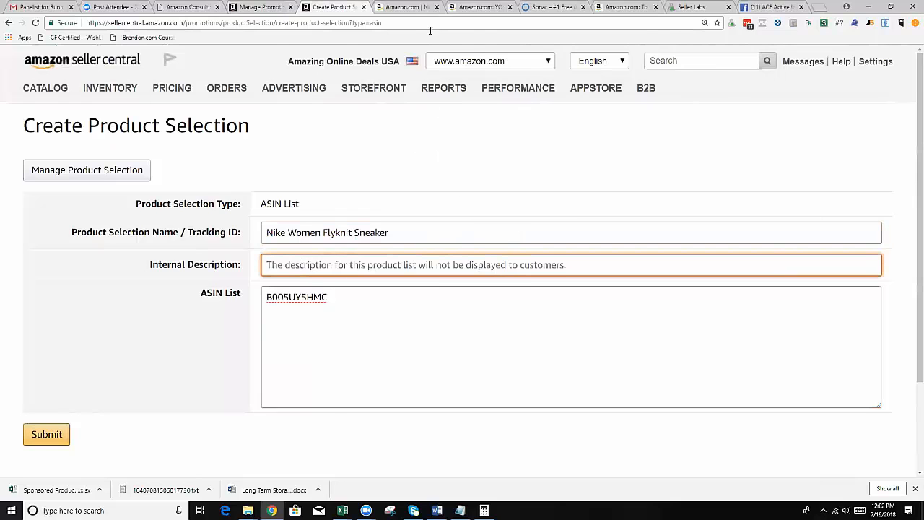
left_click(410, 8)
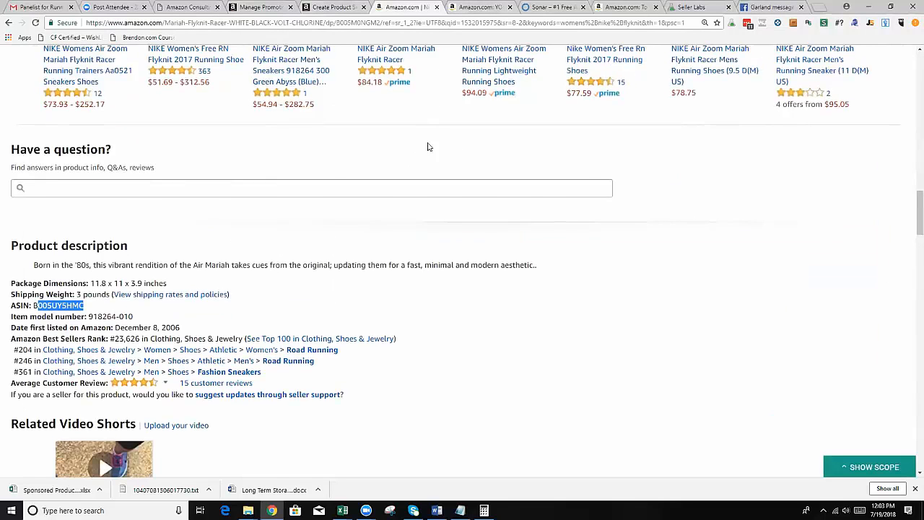
scroll(427, 147, "up", 20)
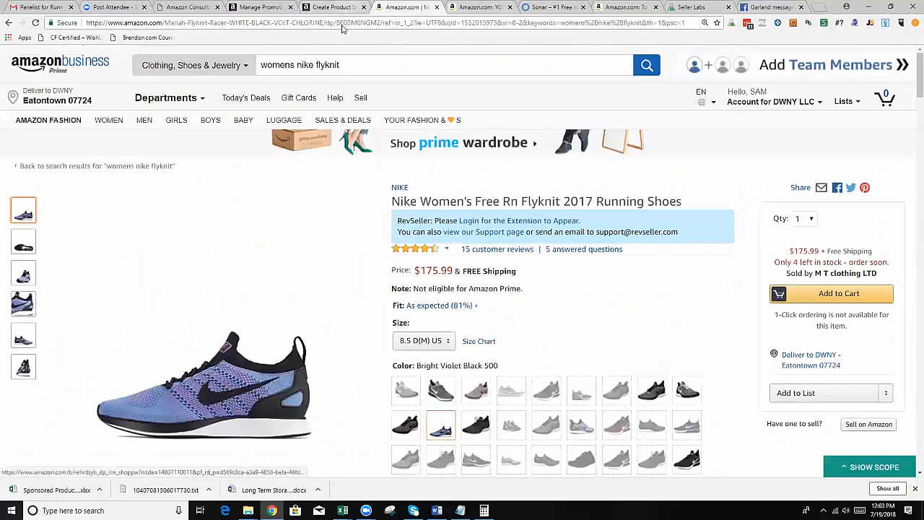
left_click(334, 7)
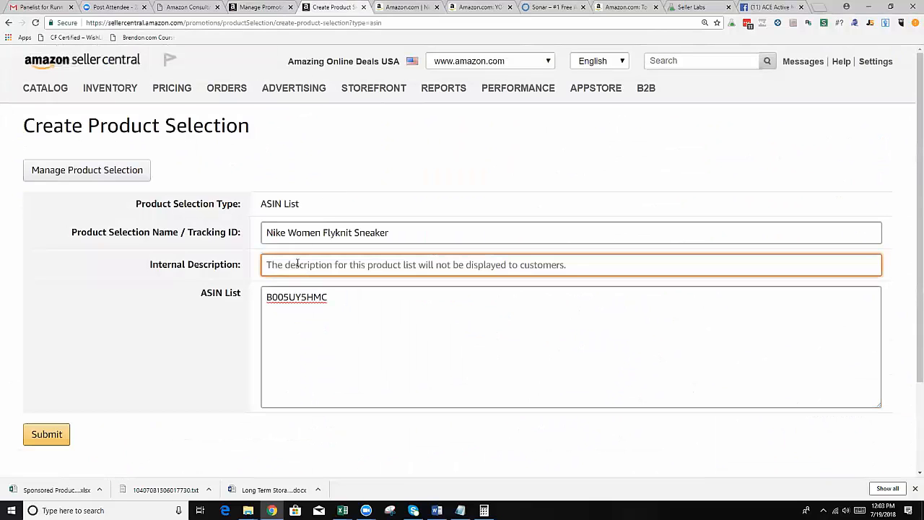
type("Blue Nike Women")
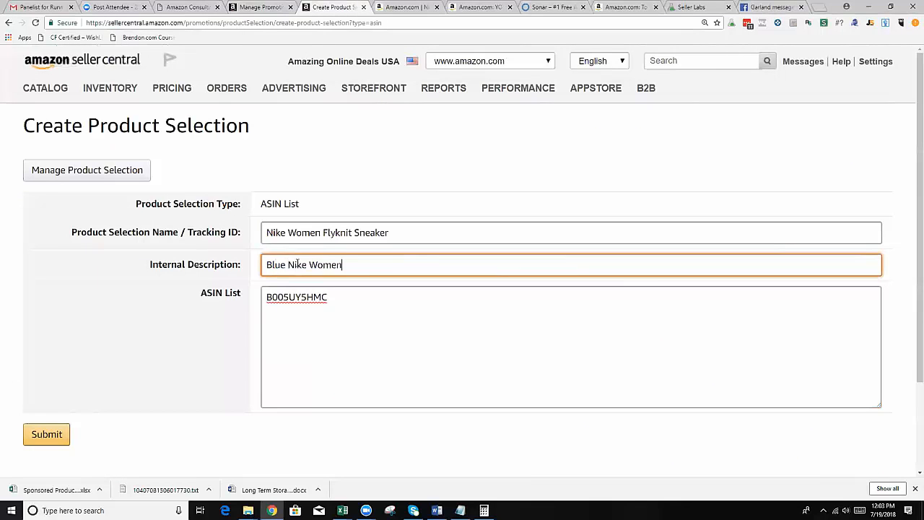
type(" Sneaker")
scroll(273, 294, "down", 1)
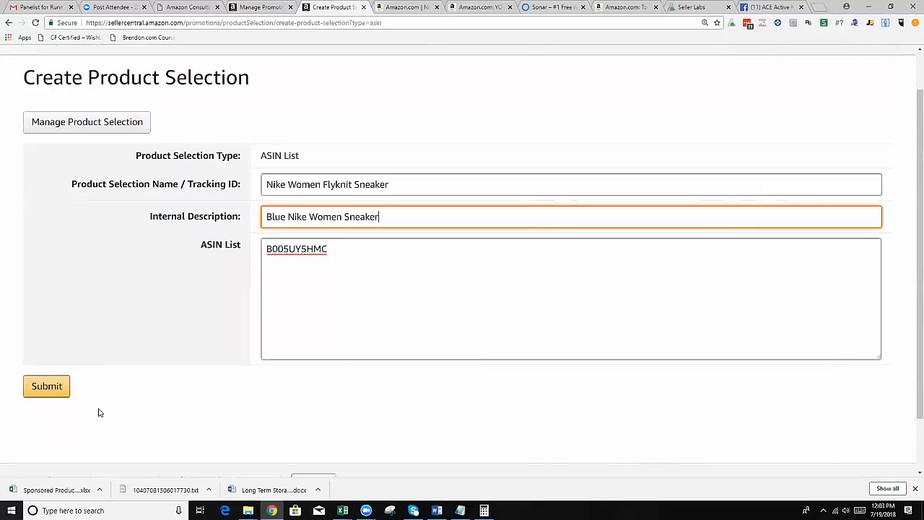
left_click(47, 387)
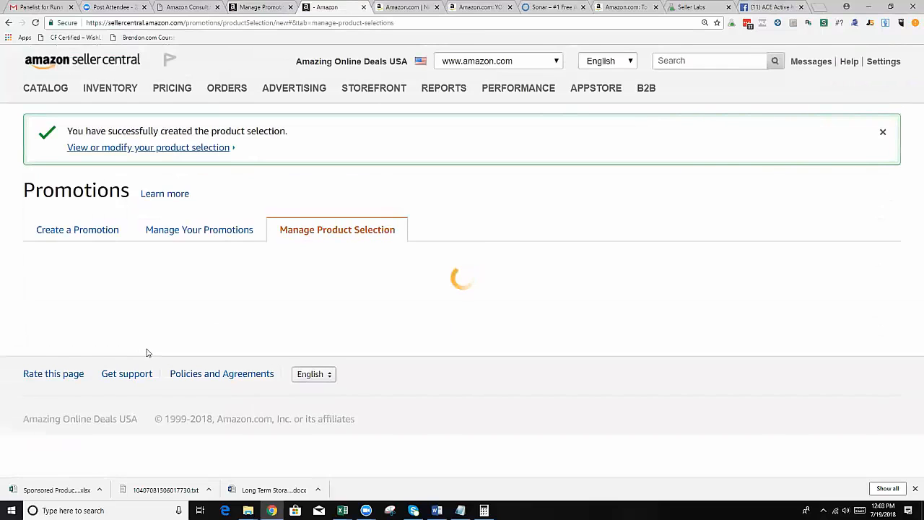
Look over the list of product selections and start a new Percentage Off promotion.
scroll(356, 276, "down", 3)
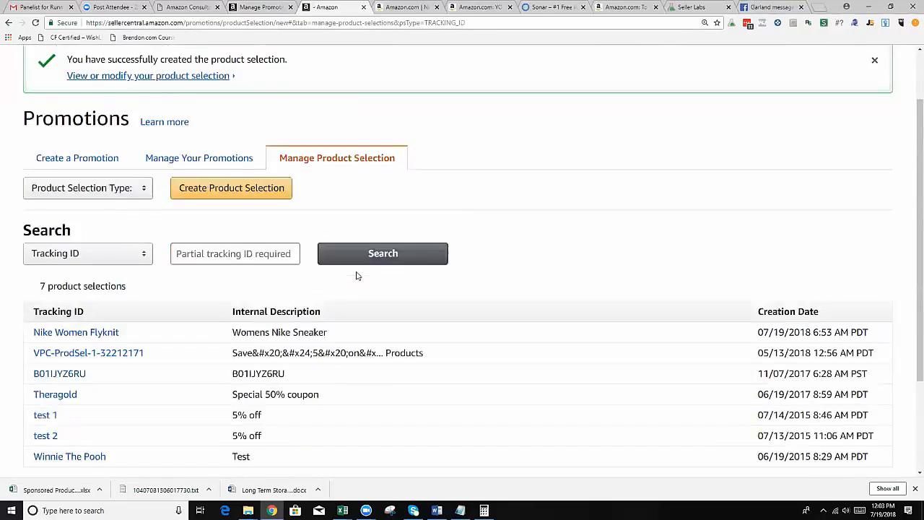
scroll(372, 267, "up", 1)
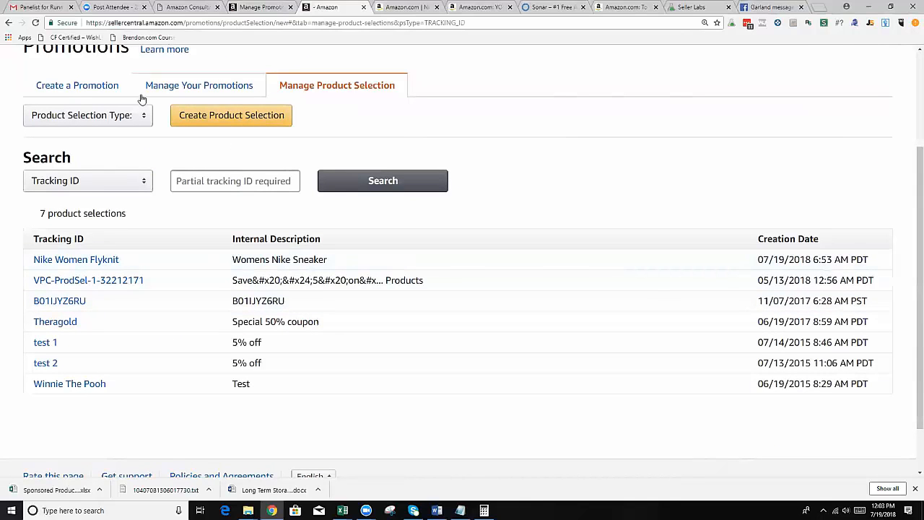
left_click(89, 88)
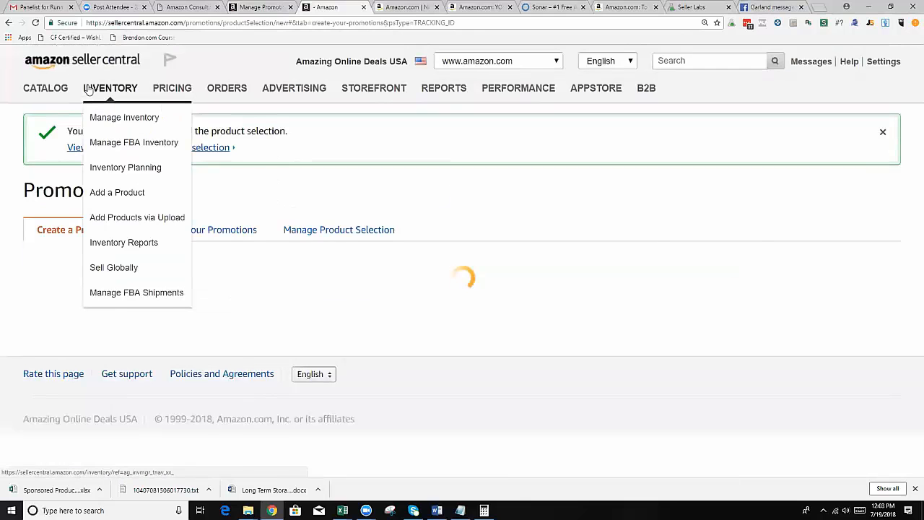
scroll(238, 216, "down", 1)
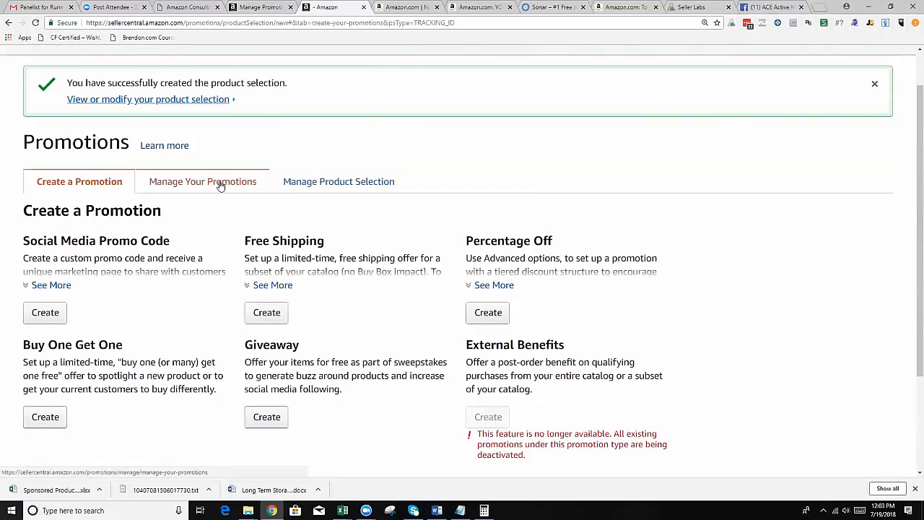
left_click(484, 316)
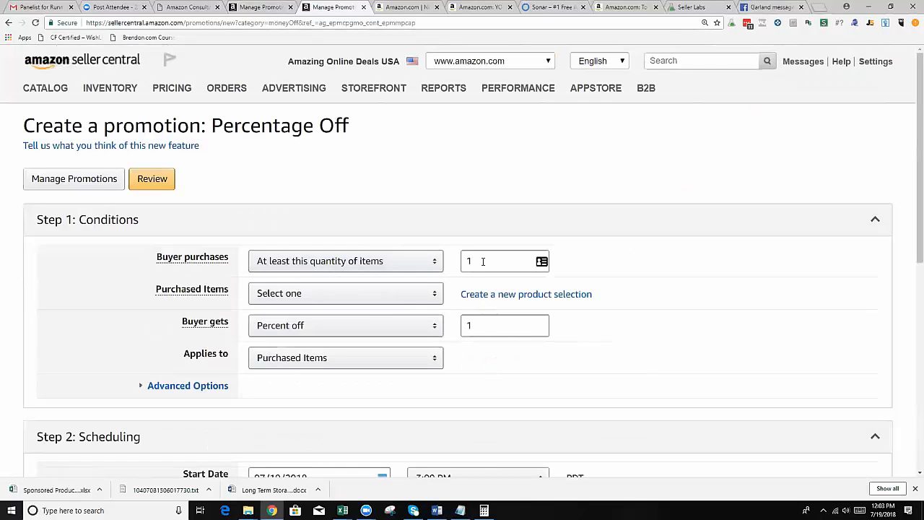
Clear the minimum purchase quantity and choose Nike Women Flyknit Sneaker as the Purchased Items.
left_click(481, 263)
left_click(390, 298)
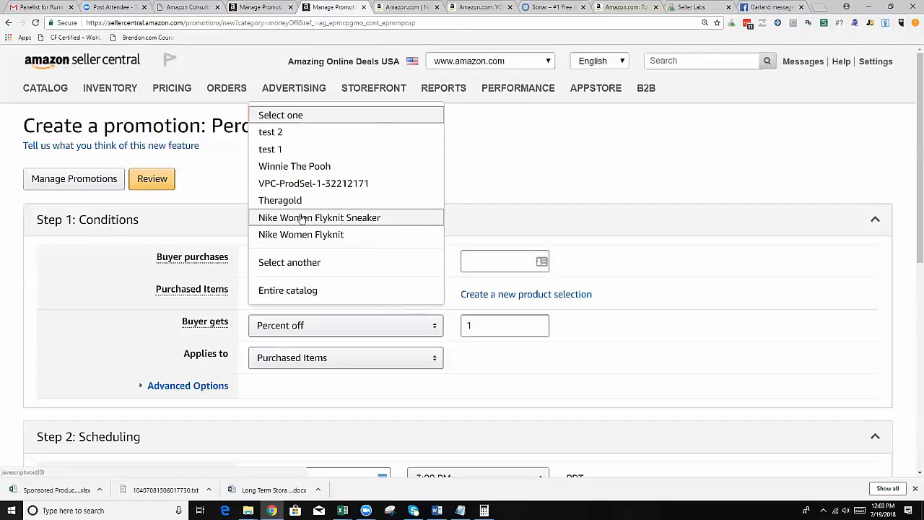
left_click(372, 219)
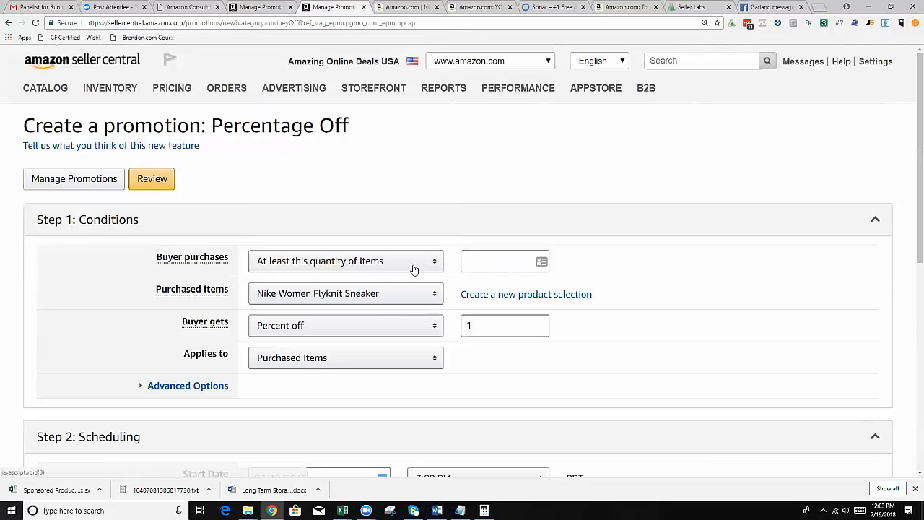
Set the Buyer gets discount to 25 percent off.
scroll(260, 318, "down", 1)
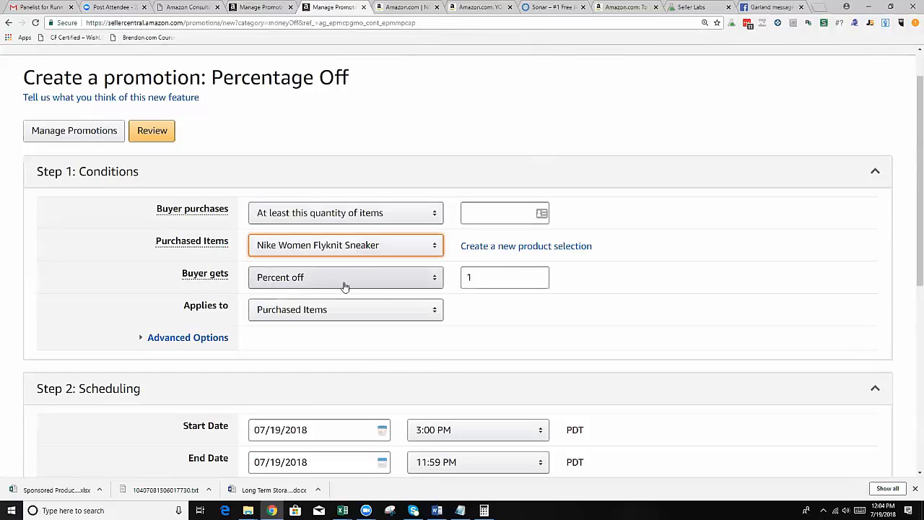
left_click(476, 277)
key("BackSpace")
type("25")
left_click(498, 322)
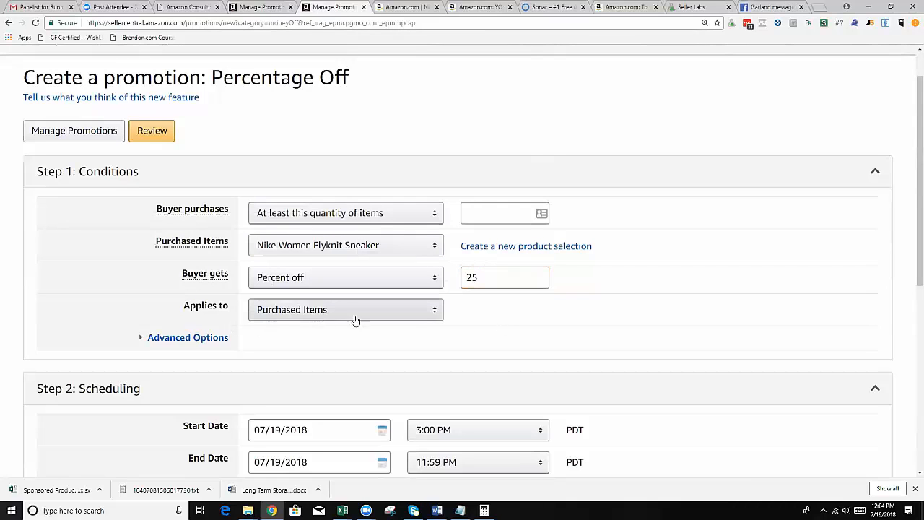
Look over the Applies to options, Purchased Items and Qualifying Item, without changing the selection.
left_click(418, 316)
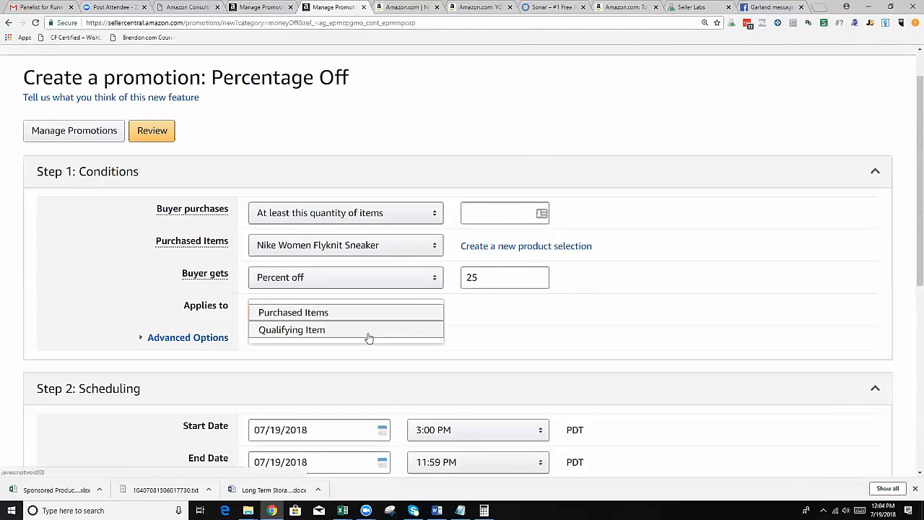
left_click(476, 312)
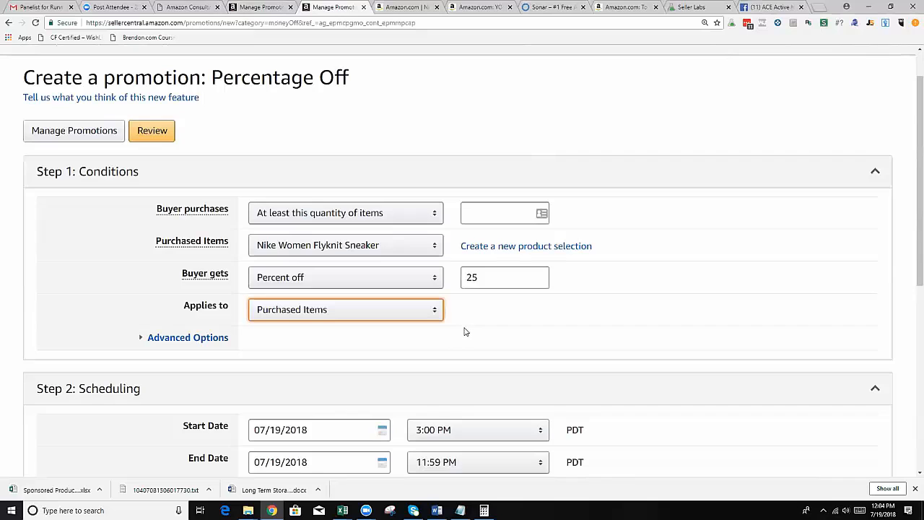
left_click(340, 318)
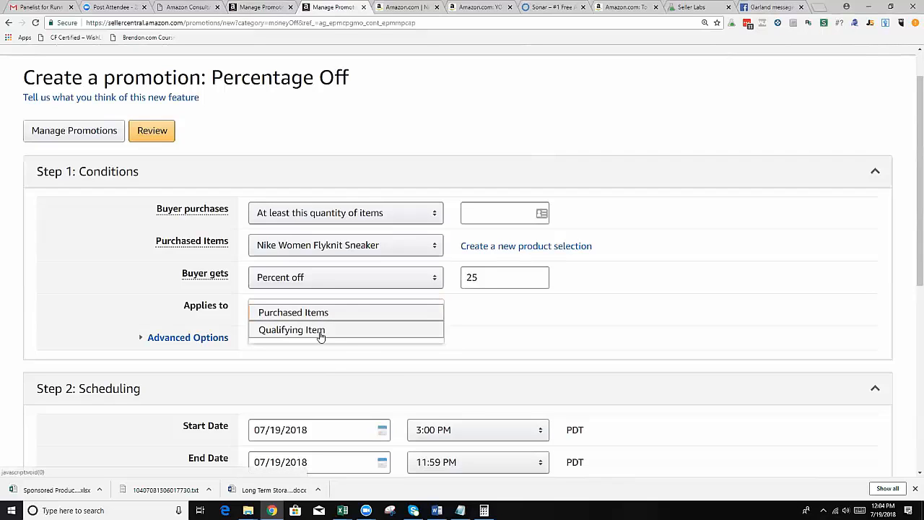
left_click(489, 317)
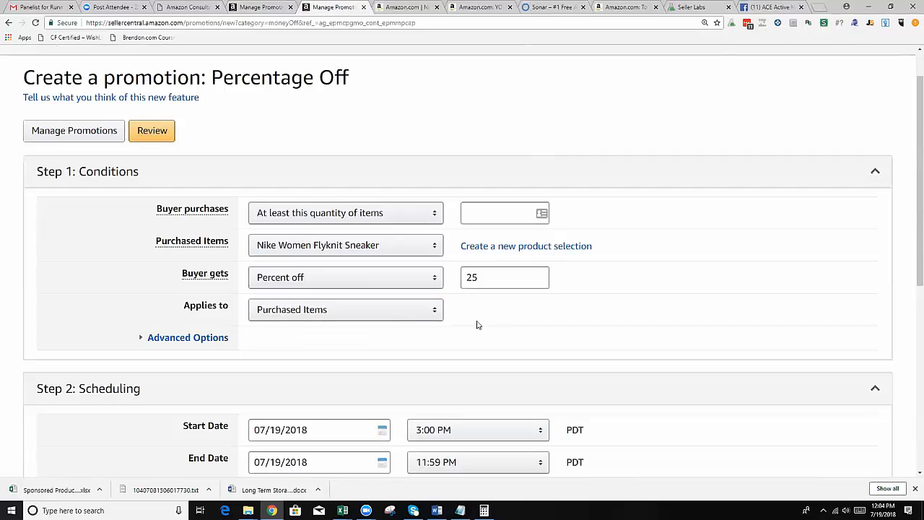
Expand the promotion's Advanced Options to examine the Tiers and Exclude Items settings.
left_click(176, 343)
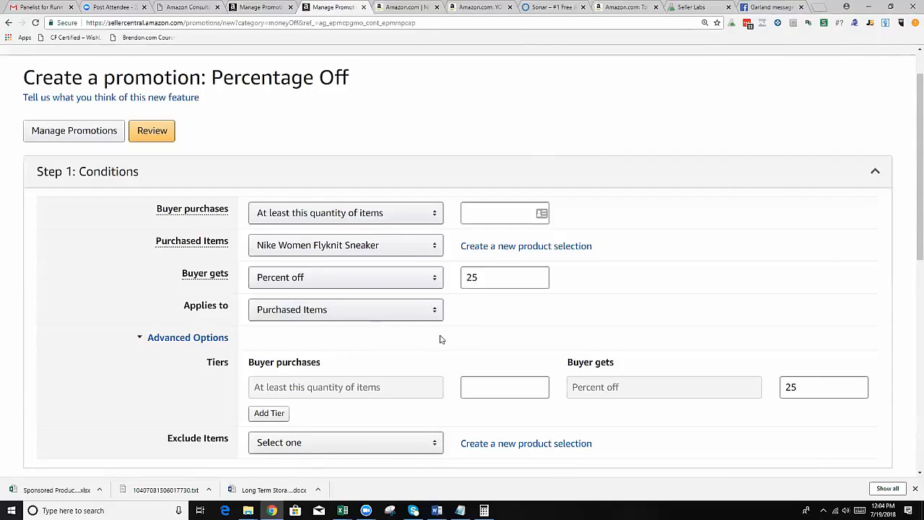
left_click(185, 340)
scroll(221, 347, "down", 1)
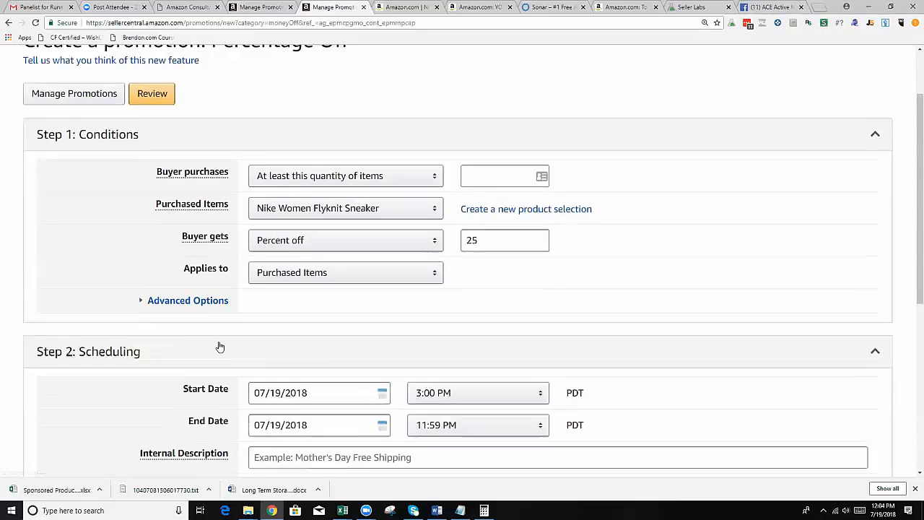
left_click(196, 291)
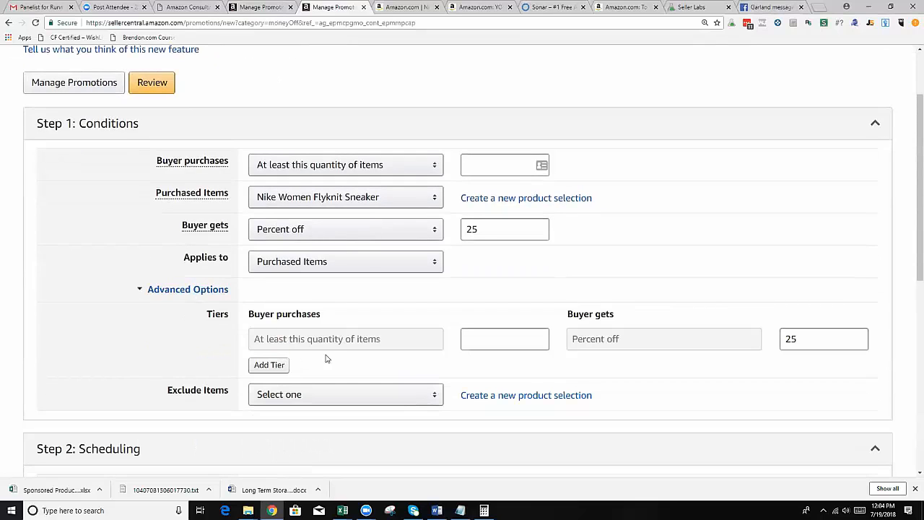
Try Qualifying Item as the Applies to target, restore Purchased Items and collapse the Advanced Options.
left_click(346, 266)
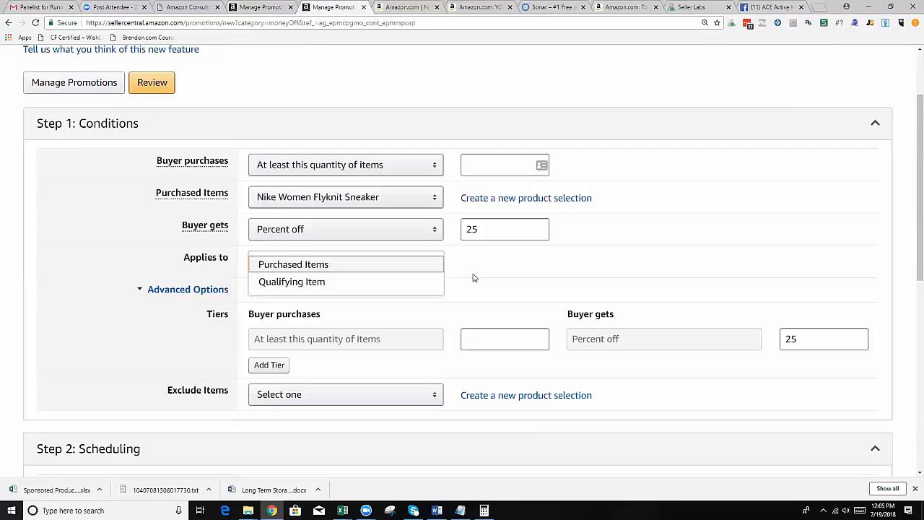
left_click(356, 282)
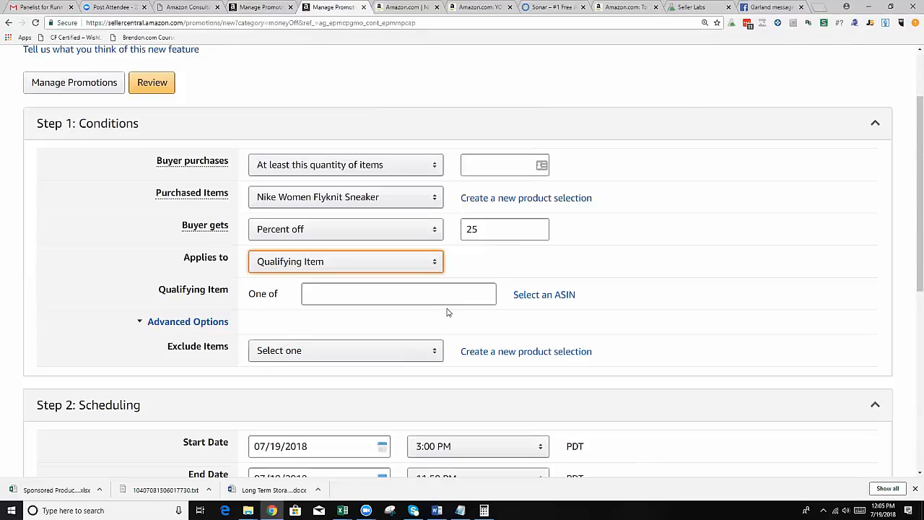
left_click(361, 261)
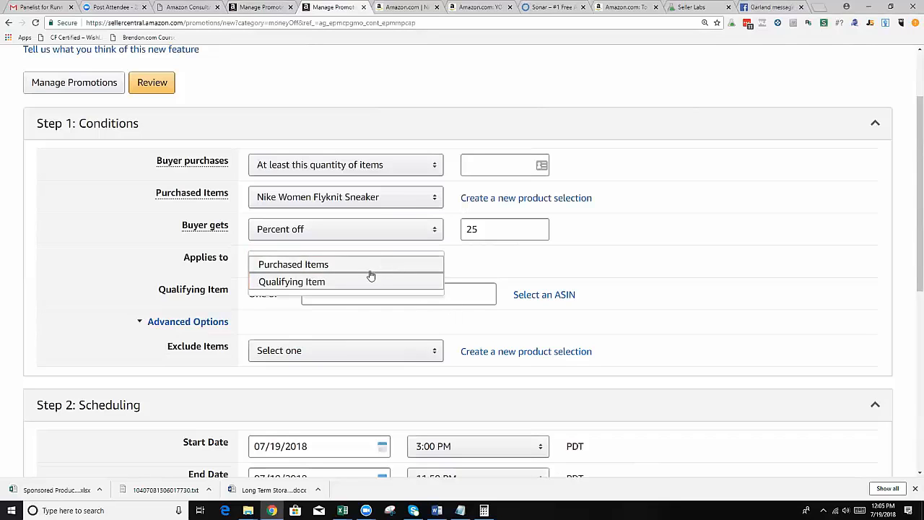
left_click(336, 264)
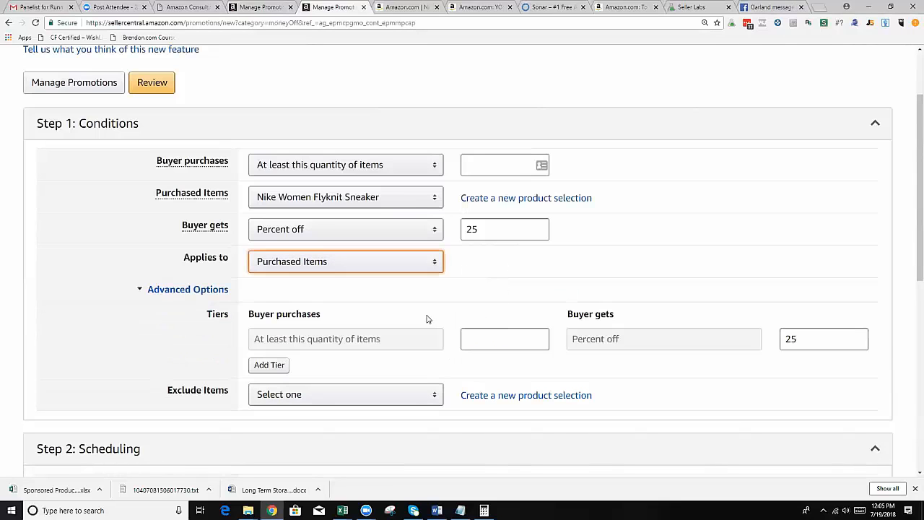
scroll(426, 327, "down", 1)
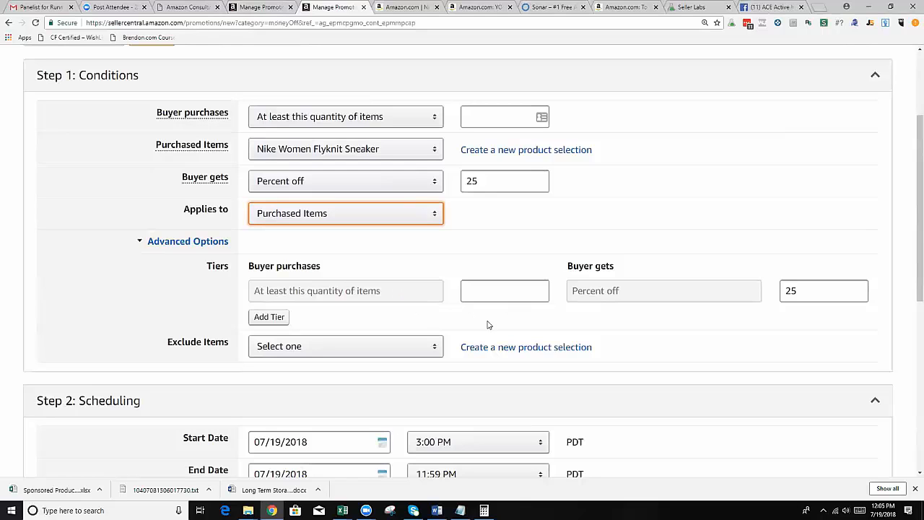
left_click(187, 241)
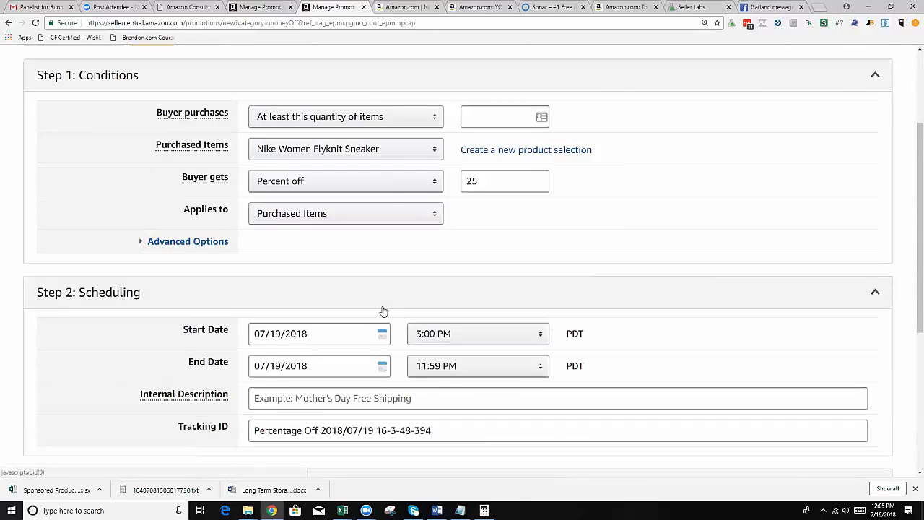
Clear the default Tracking ID in the Scheduling section.
scroll(296, 270, "down", 1)
scroll(295, 270, "down", 1)
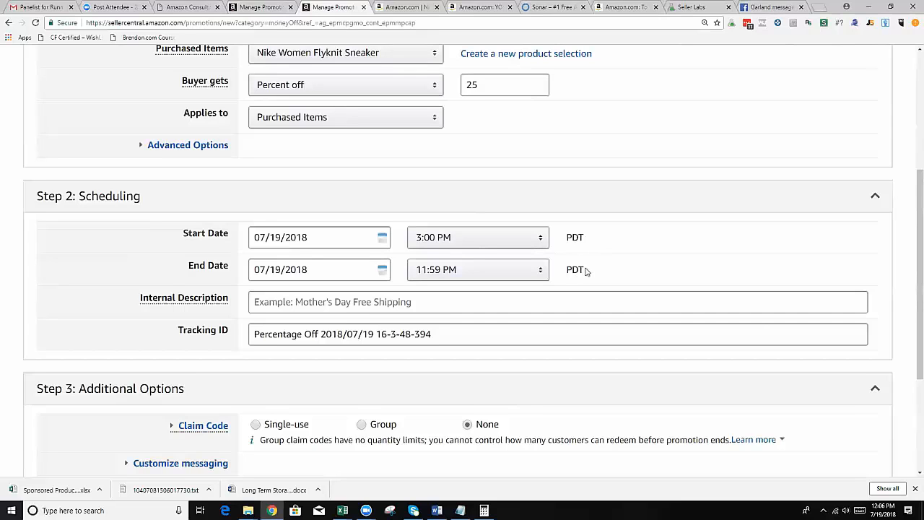
scroll(585, 271, "down", 1)
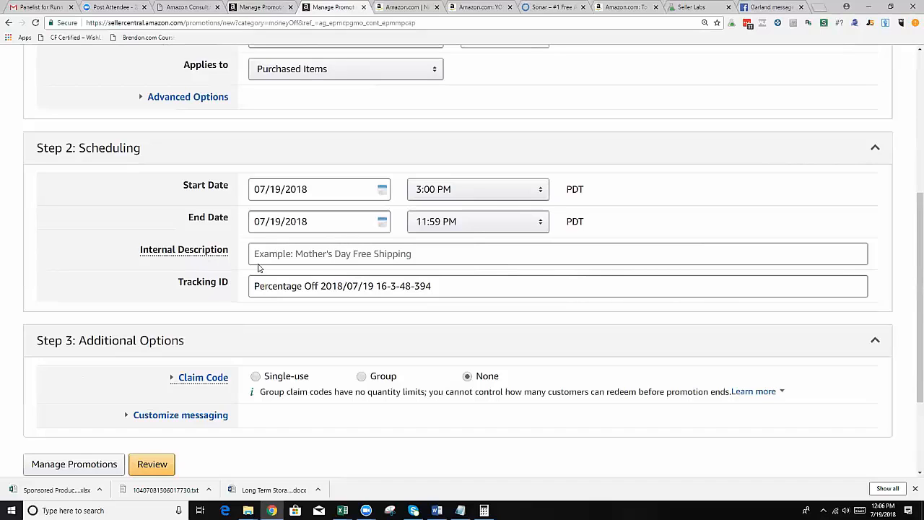
left_click(318, 254)
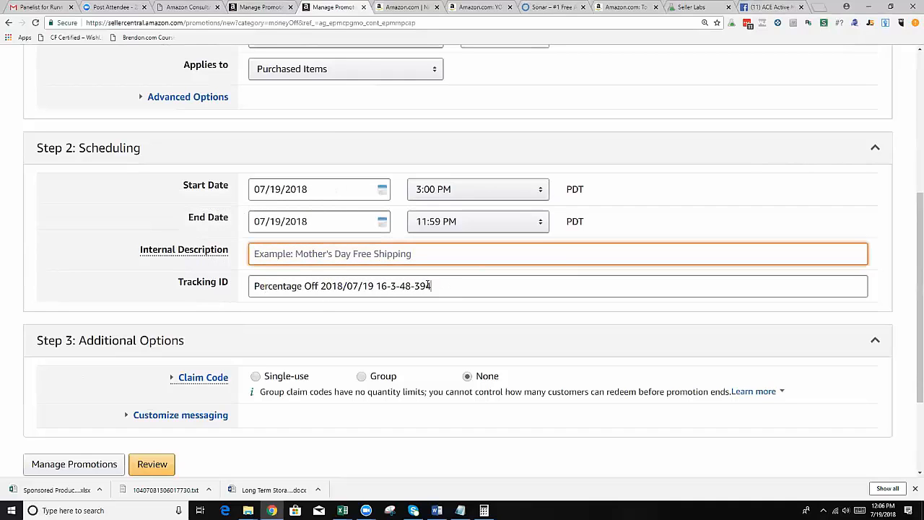
left_click_drag(427, 286, 254, 286)
key("BackSpace")
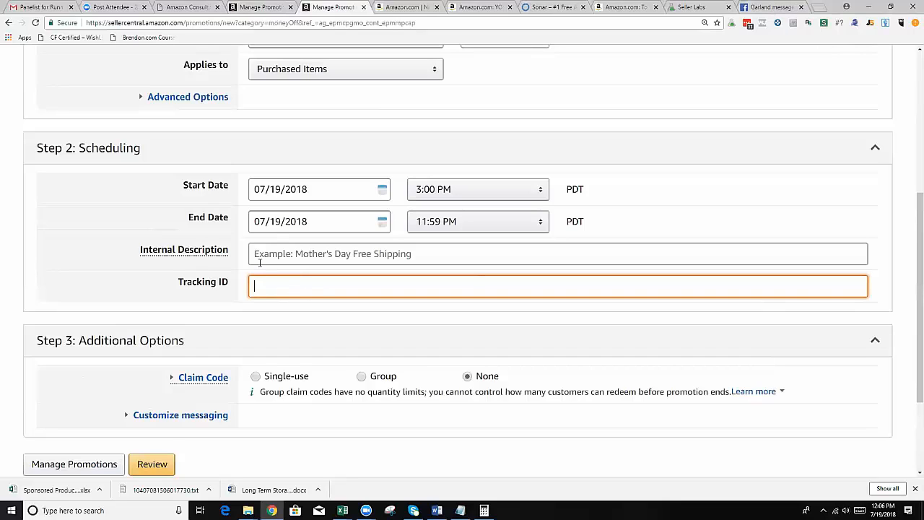
Enter "Women Nike christmas 25%" as the promotion's Internal Description.
left_click(296, 259)
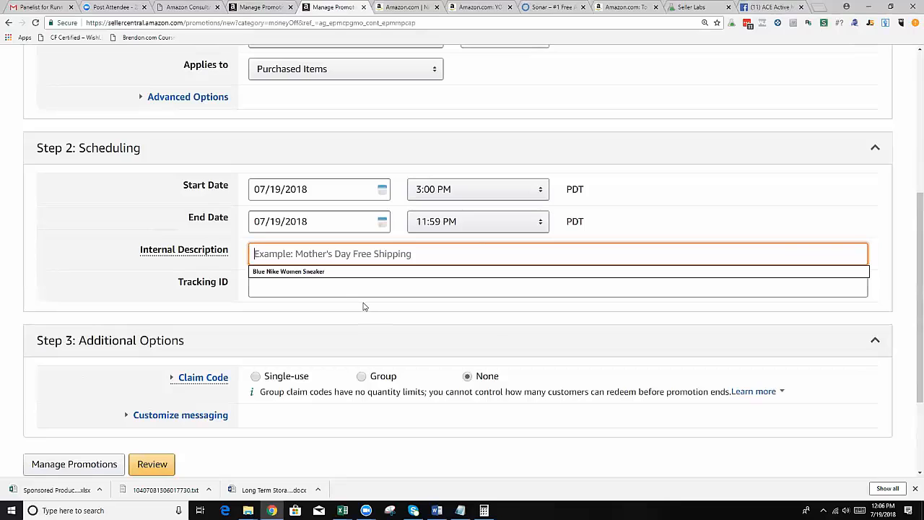
type("Women Nike ")
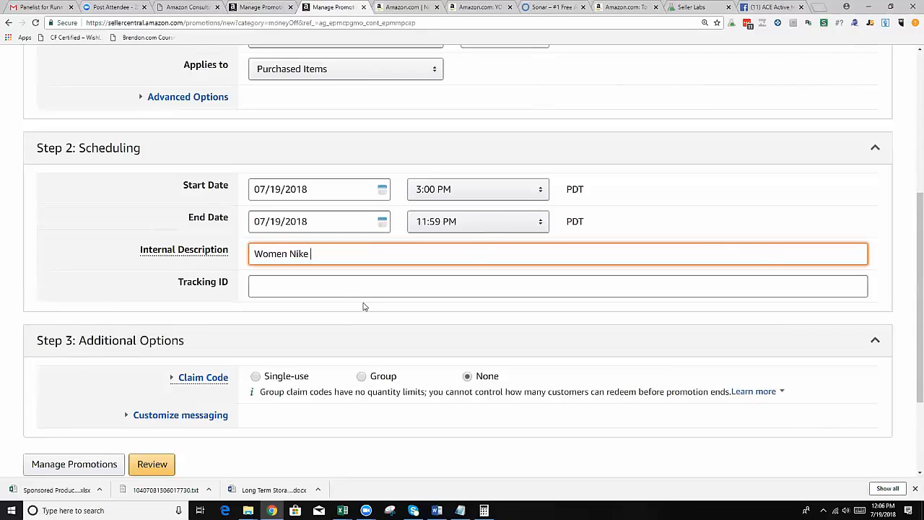
type("christmas")
key("BackSpace")
key("BackSpace")
type("as")
key("BackSpace")
type("25 ")
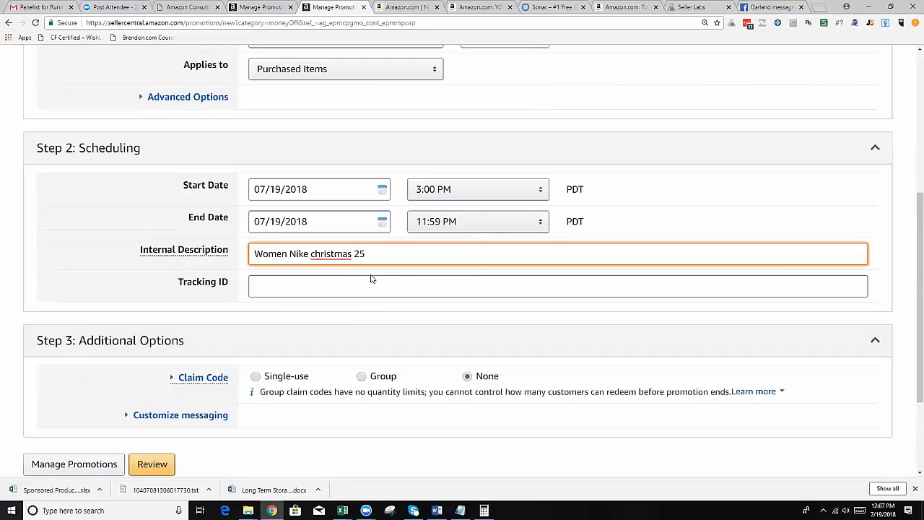
type("%")
Copy the Internal Description text "Women Nike christmas 25%" into the Tracking ID.
left_click_drag(377, 254, 240, 258)
key("ctrl+c")
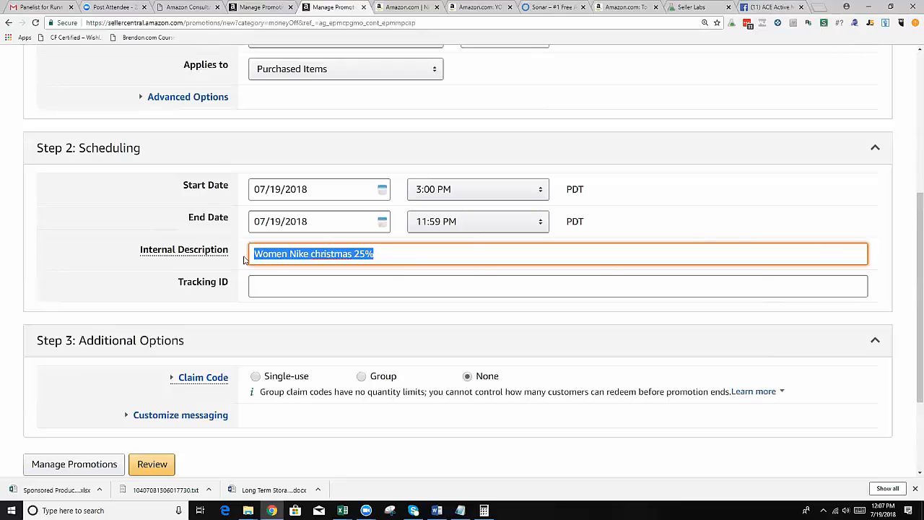
left_click(272, 287)
key("ctrl+v")
left_click(292, 325)
Expand the Claim Code options under Additional Options and review the promotion's conditions and scheduling.
scroll(283, 353, "down", 3)
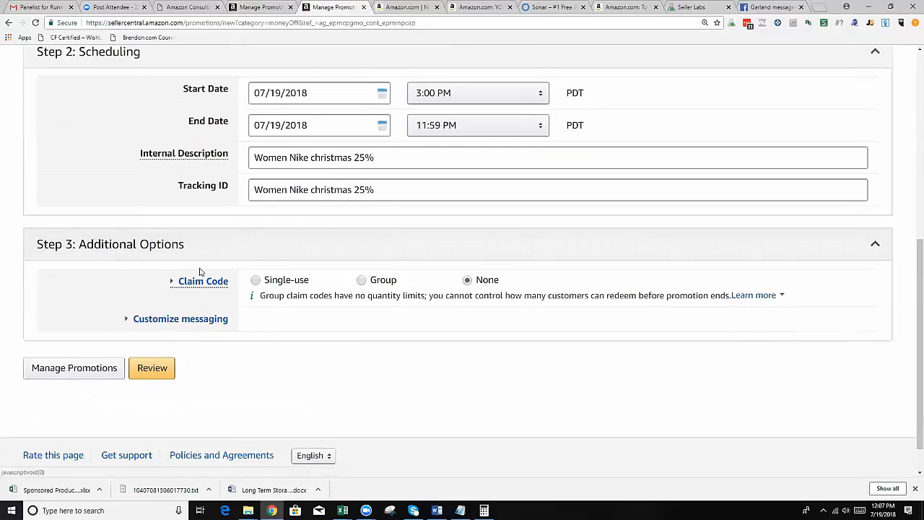
left_click(179, 281)
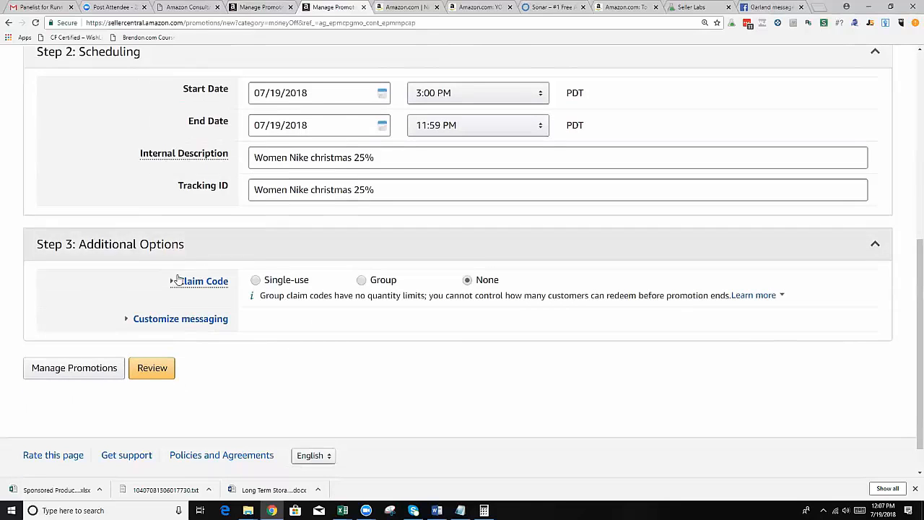
left_click(178, 283)
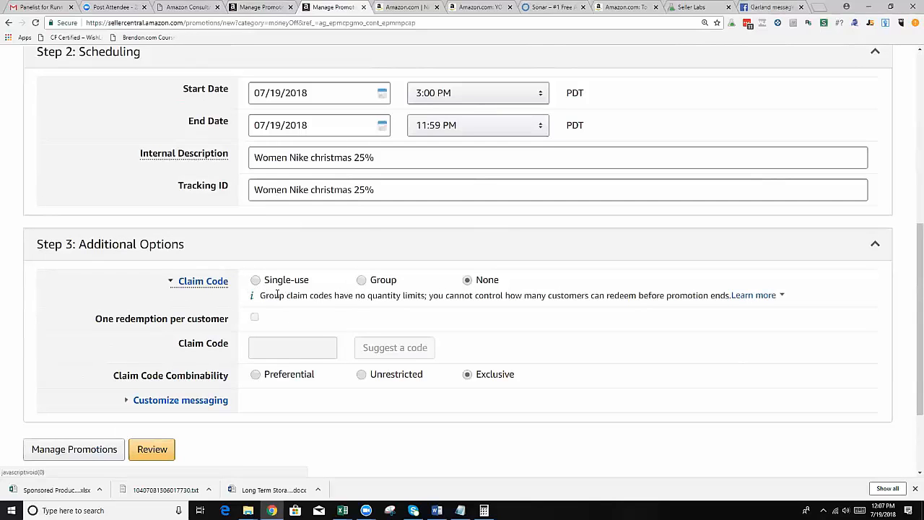
scroll(299, 289, "up", 4)
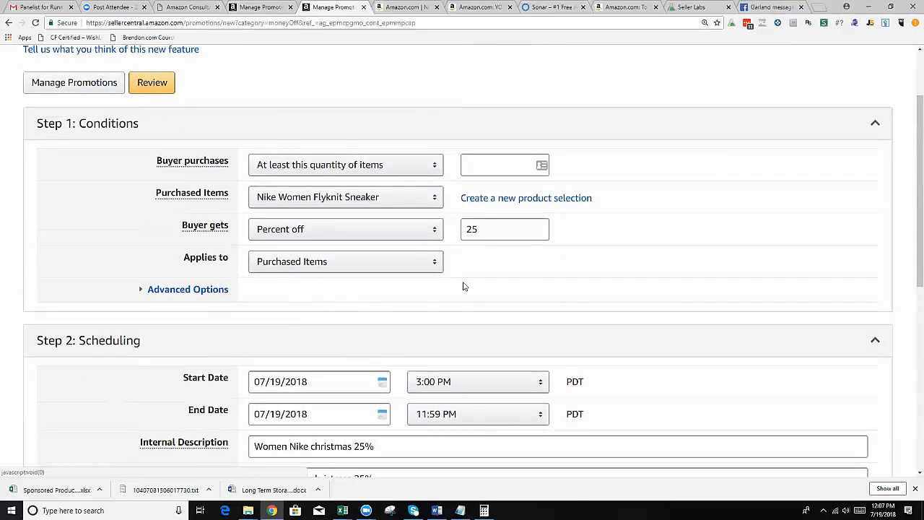
scroll(421, 295, "down", 2)
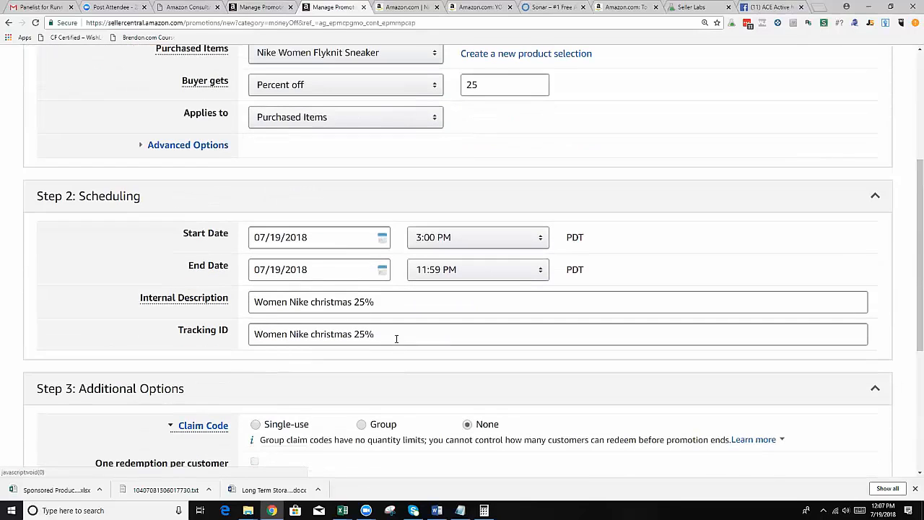
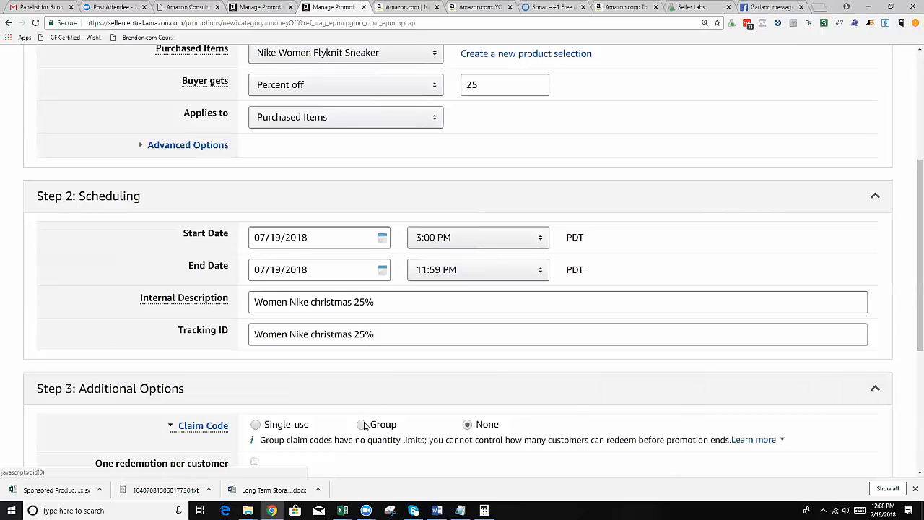
Set the claim code type to Group and enter "women25%" as the Claim Code.
scroll(367, 424, "down", 1)
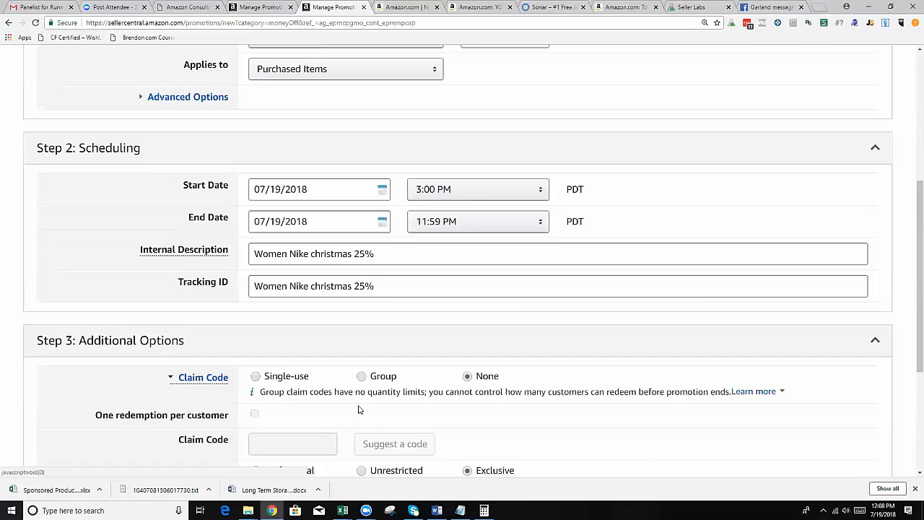
scroll(358, 409, "down", 1)
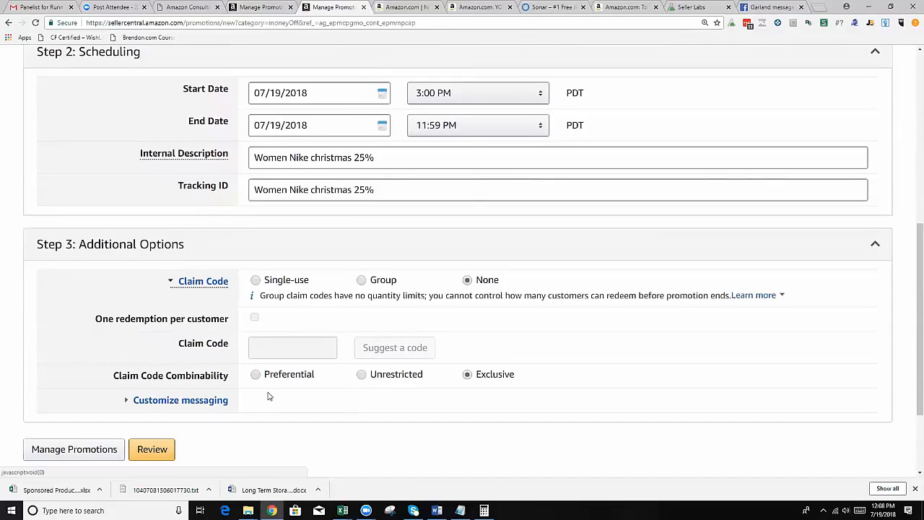
left_click(361, 281)
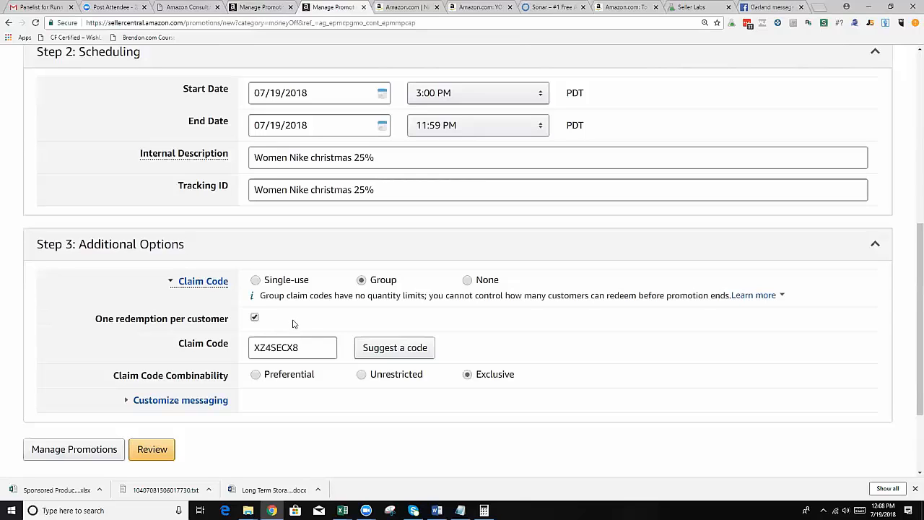
left_click(304, 349)
double_click(308, 348)
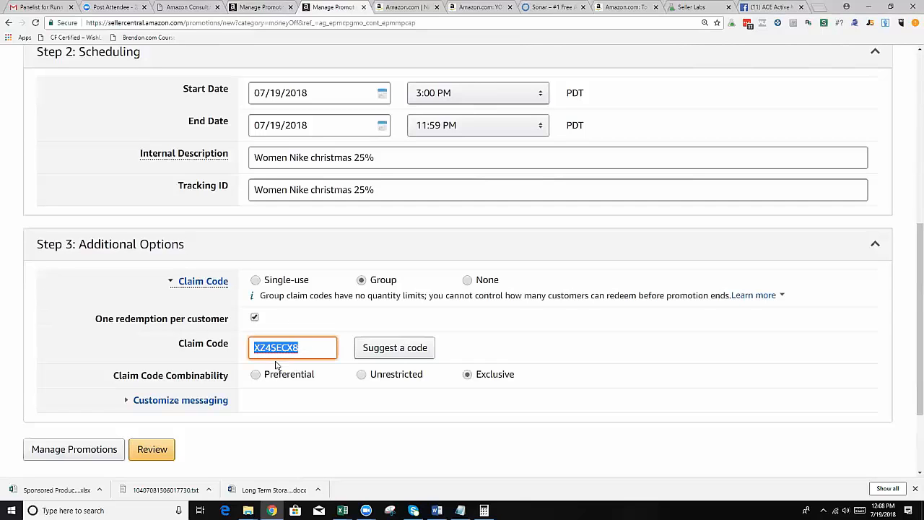
type("W")
key("BackSpace")
type("women25")
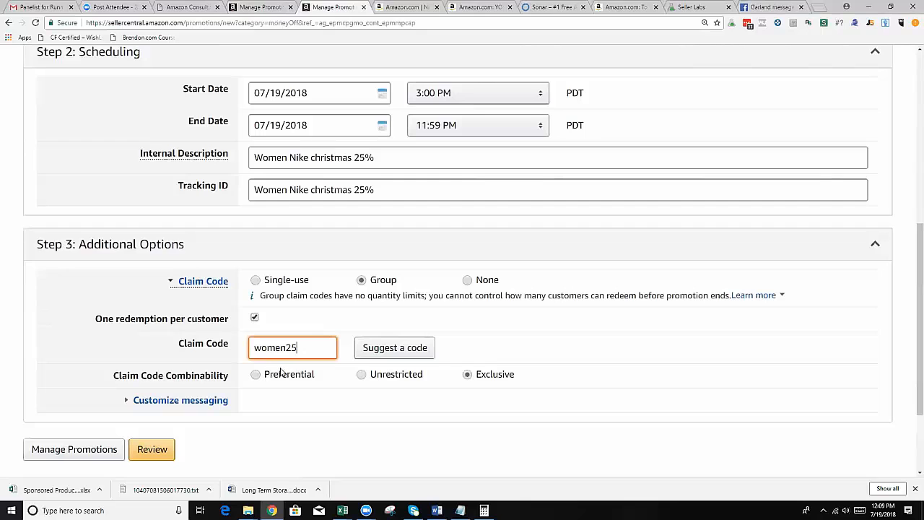
type("%")
Examine the Customize messaging options, switching the Detail page display text off and on again, and collapse the section.
left_click(191, 401)
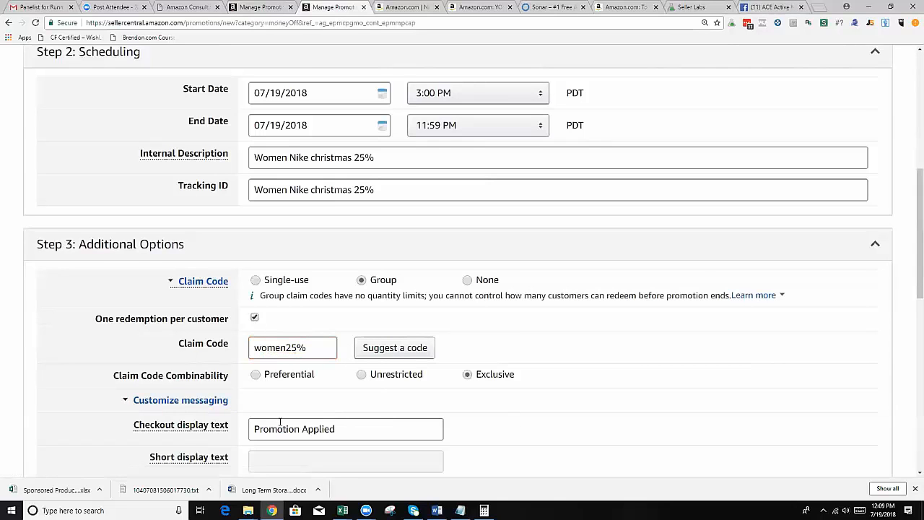
scroll(280, 422, "down", 3)
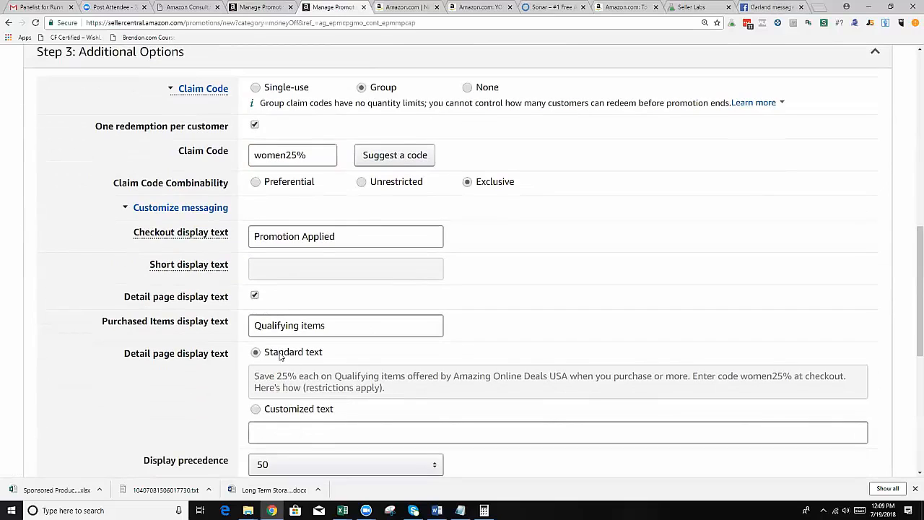
left_click(254, 296)
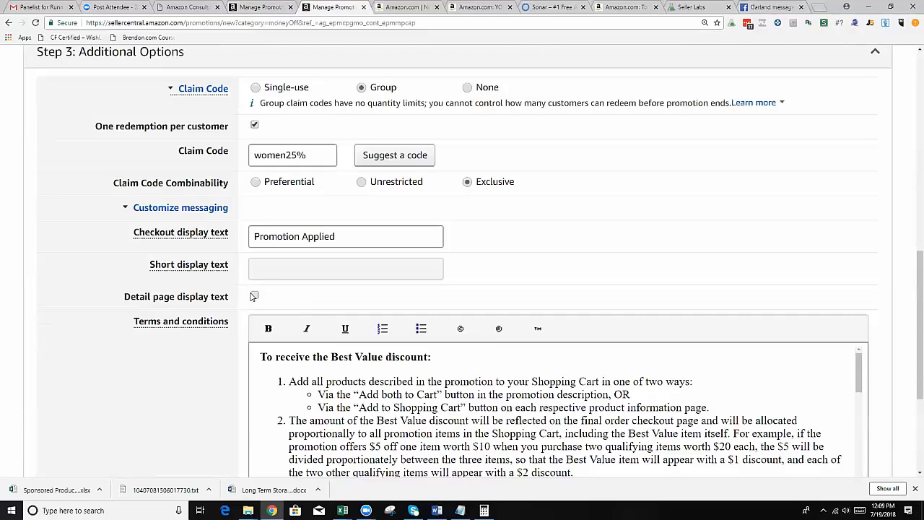
left_click(254, 296)
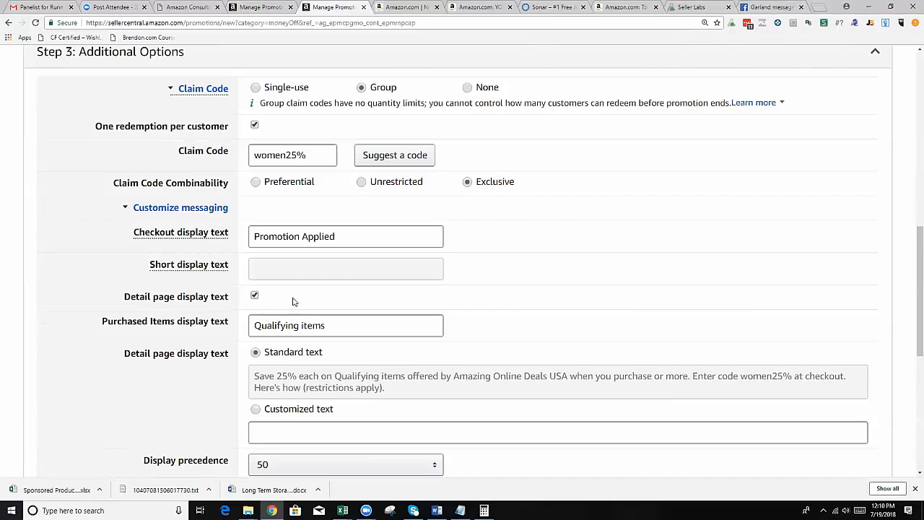
scroll(317, 315, "down", 2)
scroll(316, 316, "down", 4)
scroll(293, 319, "up", 3)
scroll(189, 267, "up", 7)
scroll(217, 299, "down", 2)
mouse_move(199, 141)
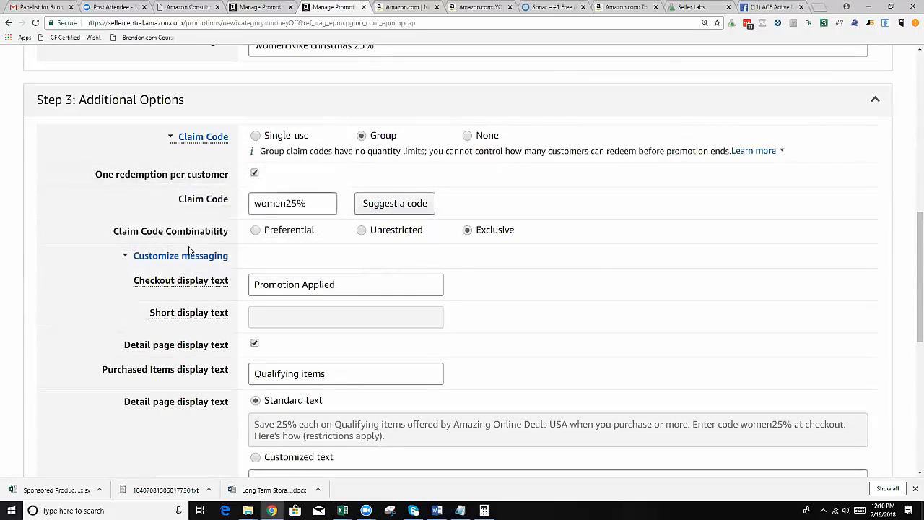
left_click(184, 254)
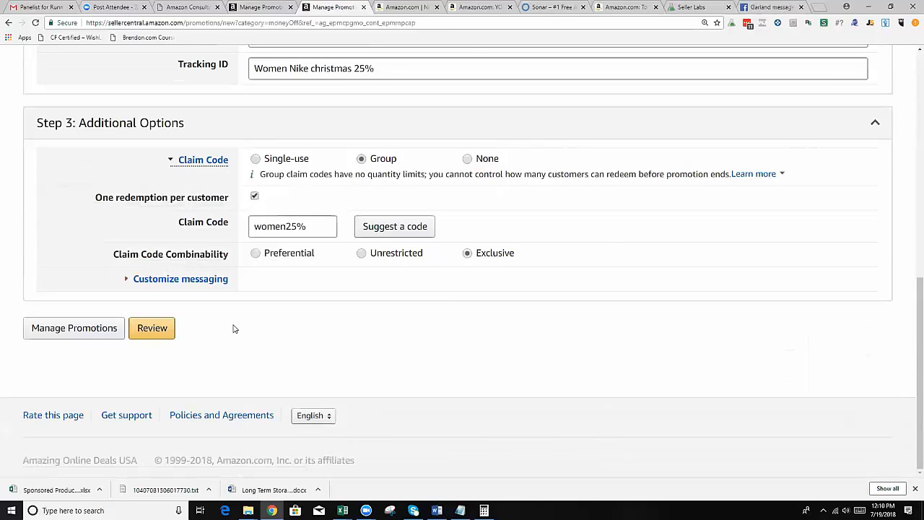
Submit the promotion for review and set the minimum quantity of items the buyer purchases to 1.
left_click(153, 329)
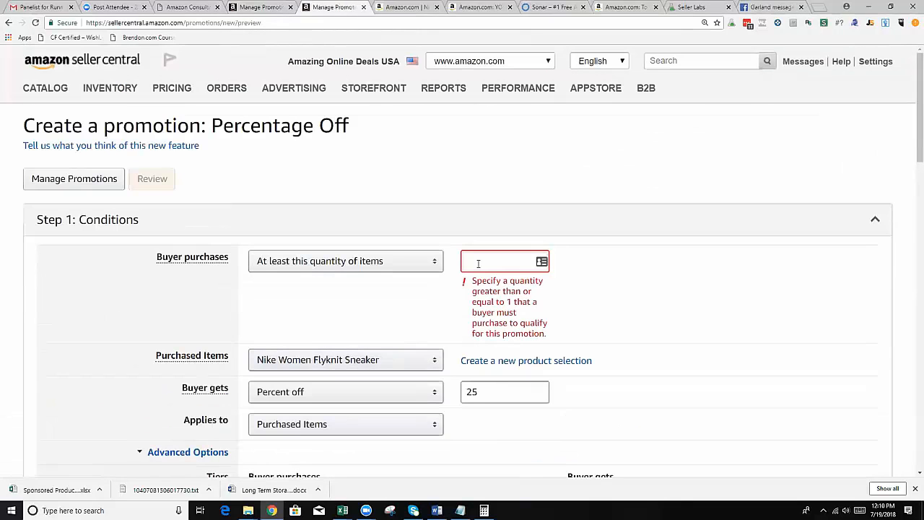
left_click(478, 263)
type("1")
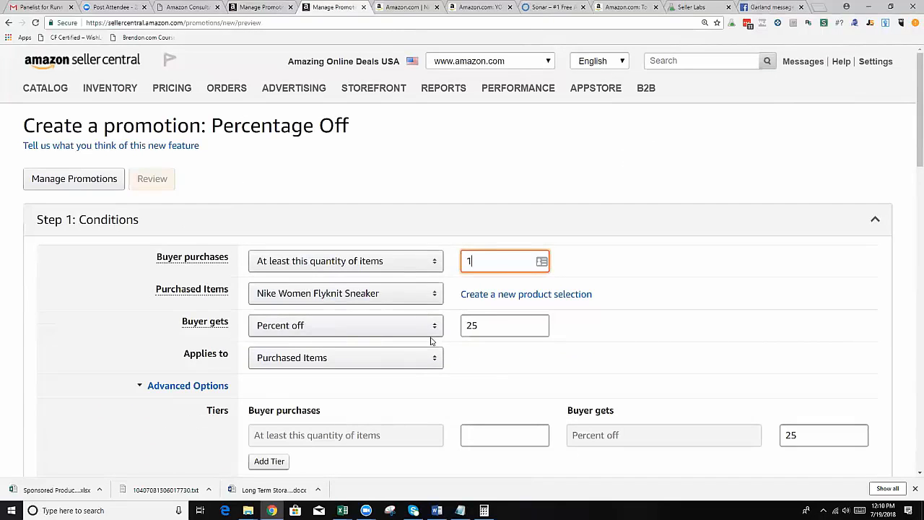
scroll(361, 348, "down", 4)
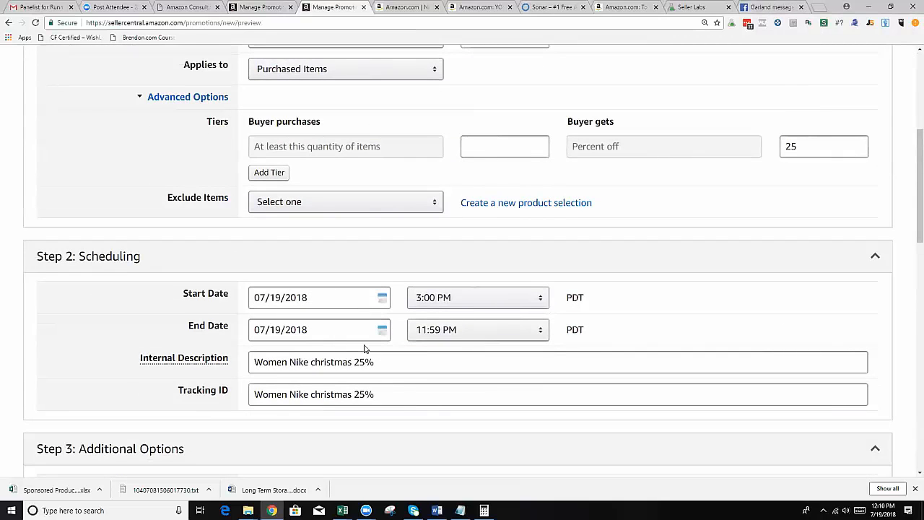
Go to the Promotions page and open a new Free Shipping promotion to examine its conditions.
scroll(438, 423, "up", 4)
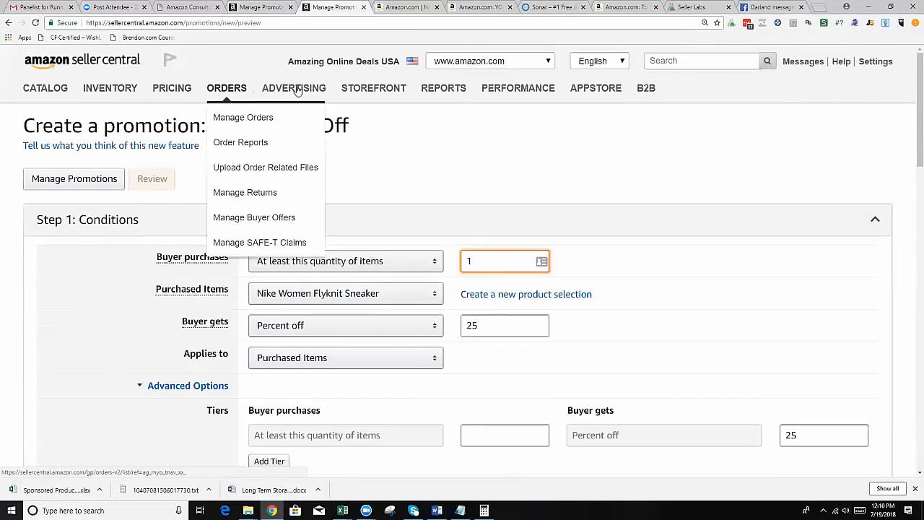
mouse_move(296, 89)
left_click(298, 242)
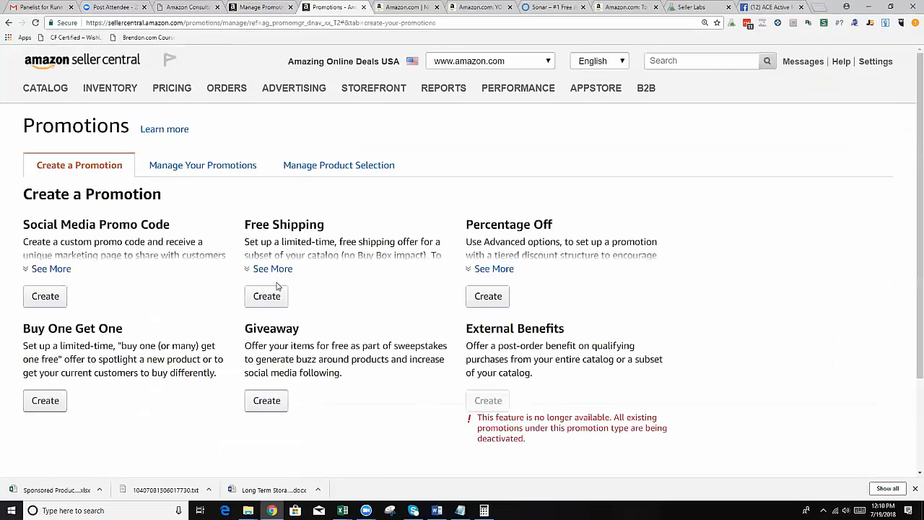
left_click(266, 296)
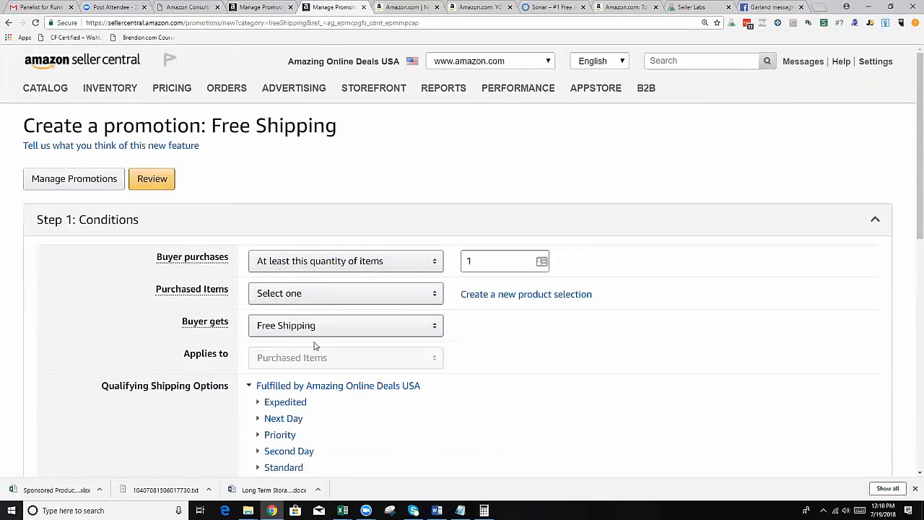
scroll(316, 339, "down", 2)
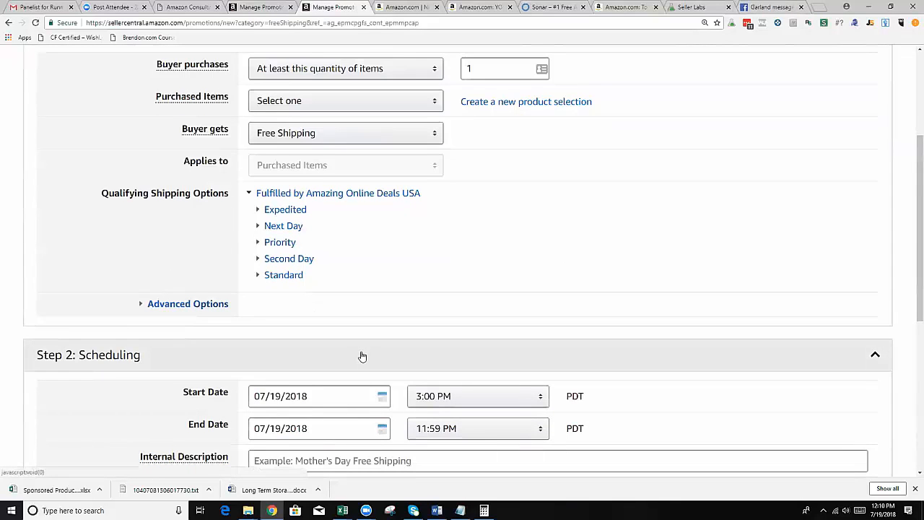
scroll(289, 289, "up", 3)
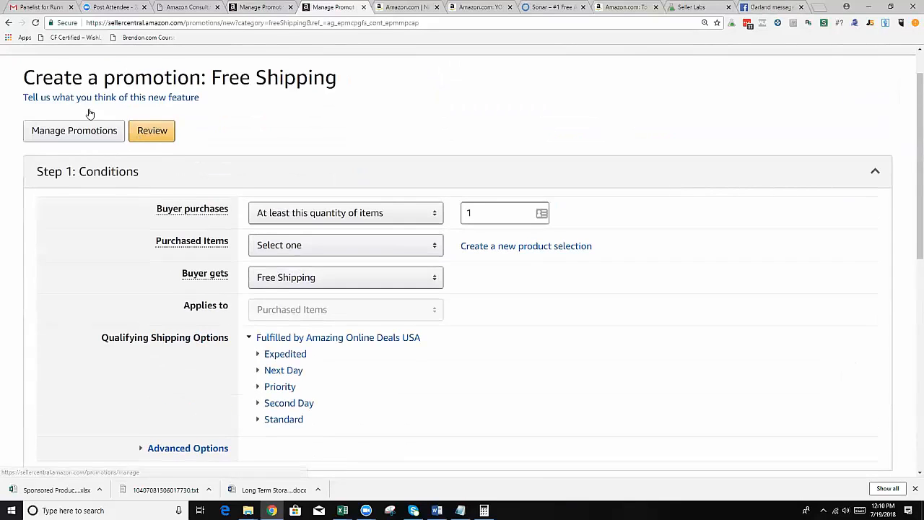
Return to the promotion types and open a new Buy One Get One promotion to examine its conditions.
left_click(9, 22)
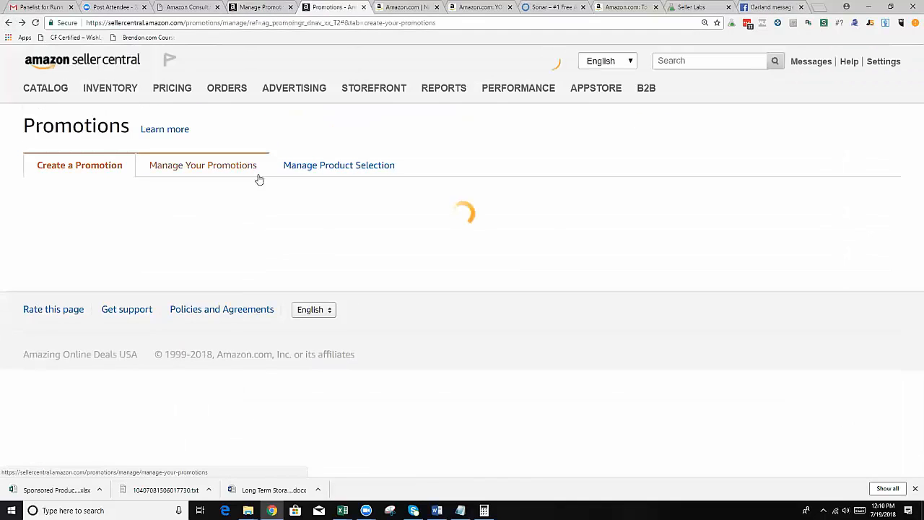
scroll(267, 265, "down", 3)
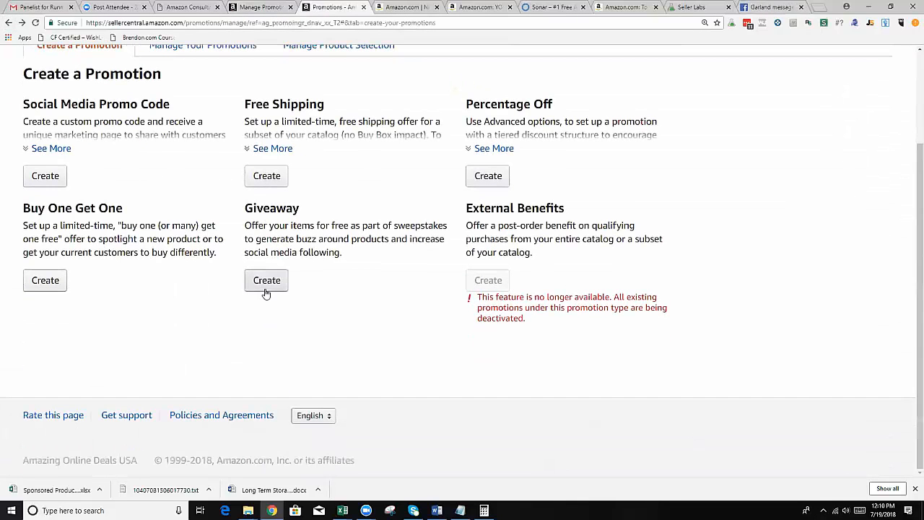
left_click(57, 279)
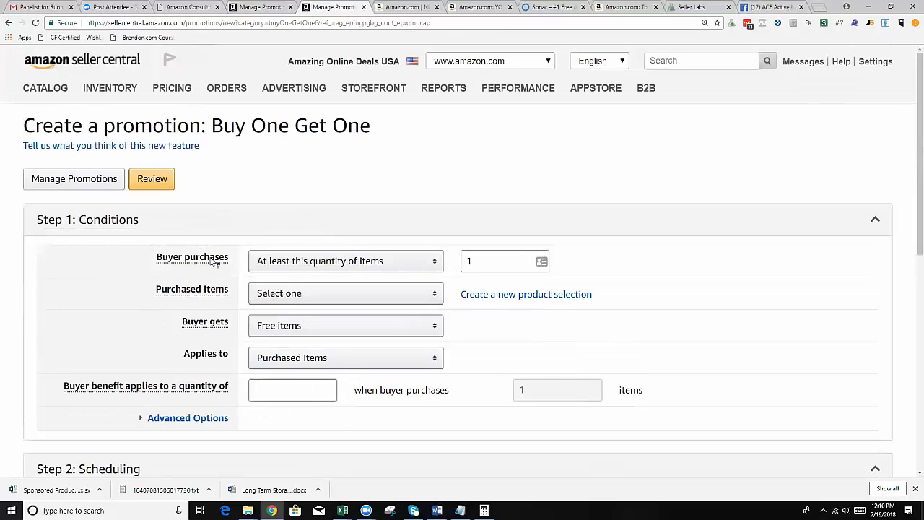
mouse_move(208, 329)
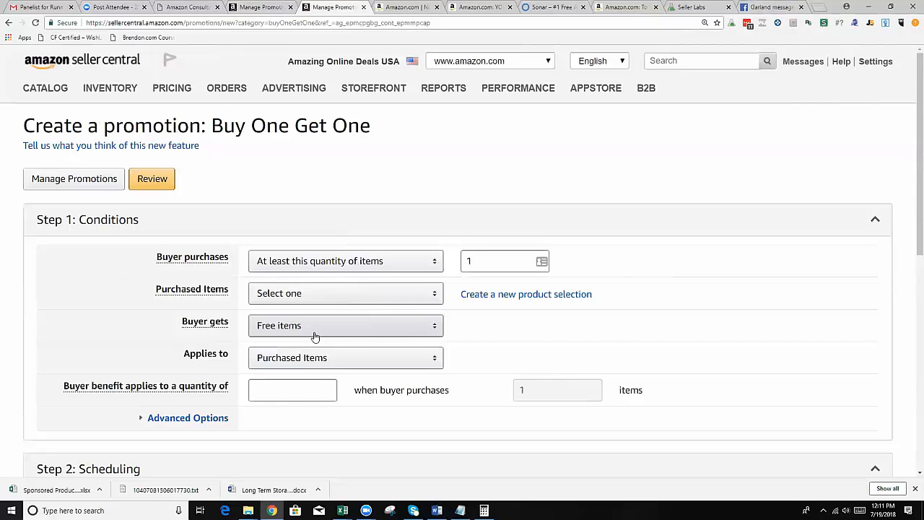
Go back to the Promotions page and view the available promotion types.
mouse_move(292, 89)
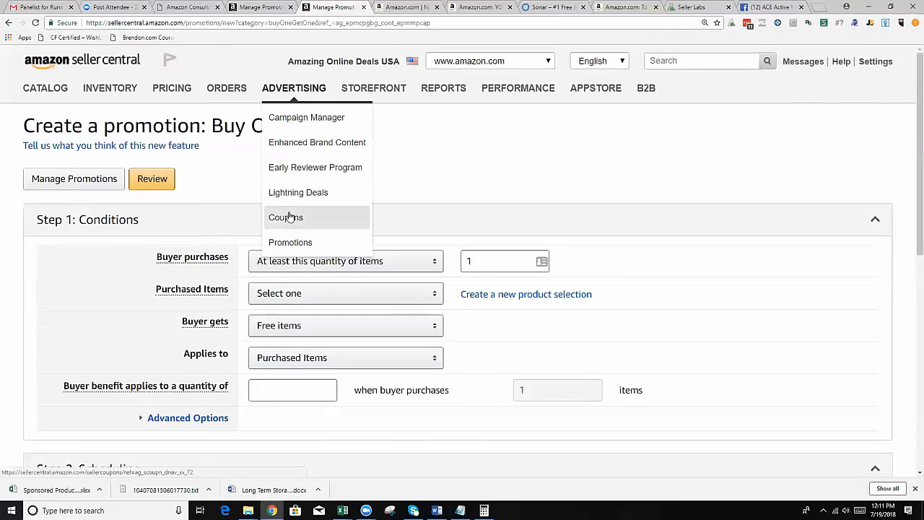
left_click(280, 244)
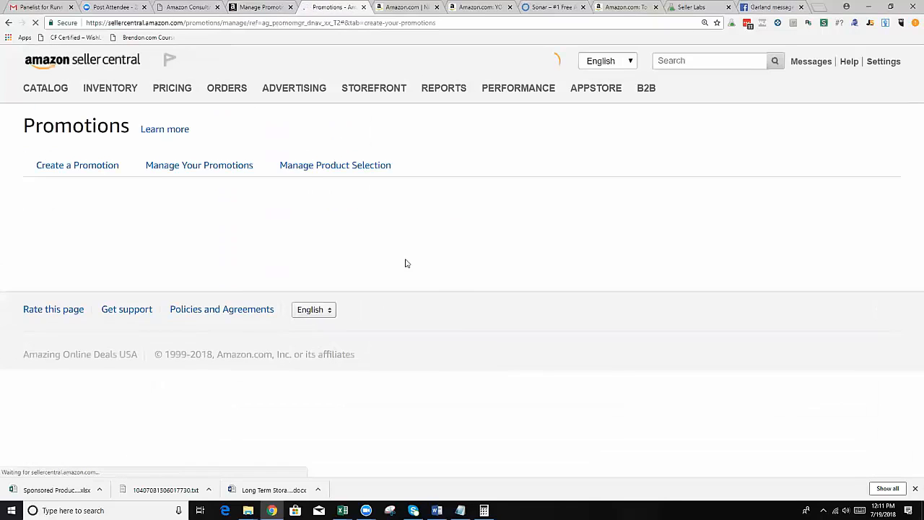
scroll(315, 345, "down", 2)
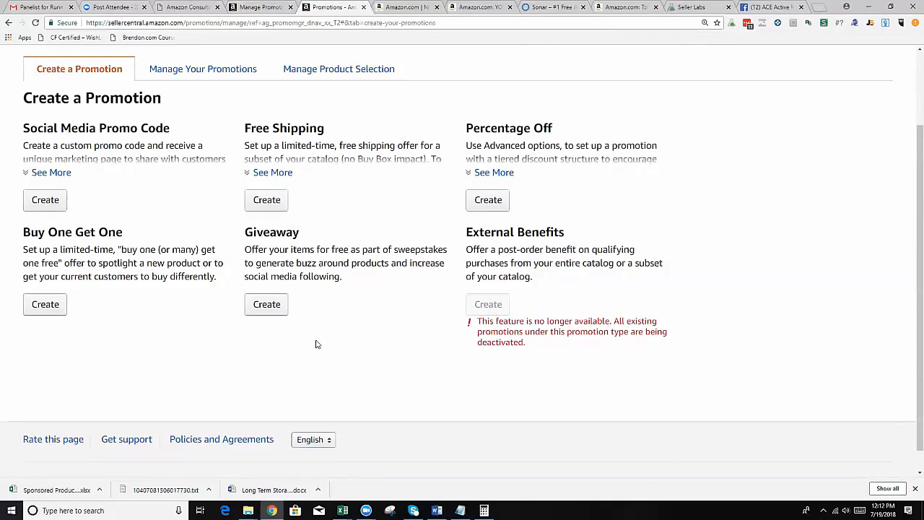
Close the browser page of the Nike Women's Free Rn Flyknit running shoes and return to the Promotions page.
left_click(406, 9)
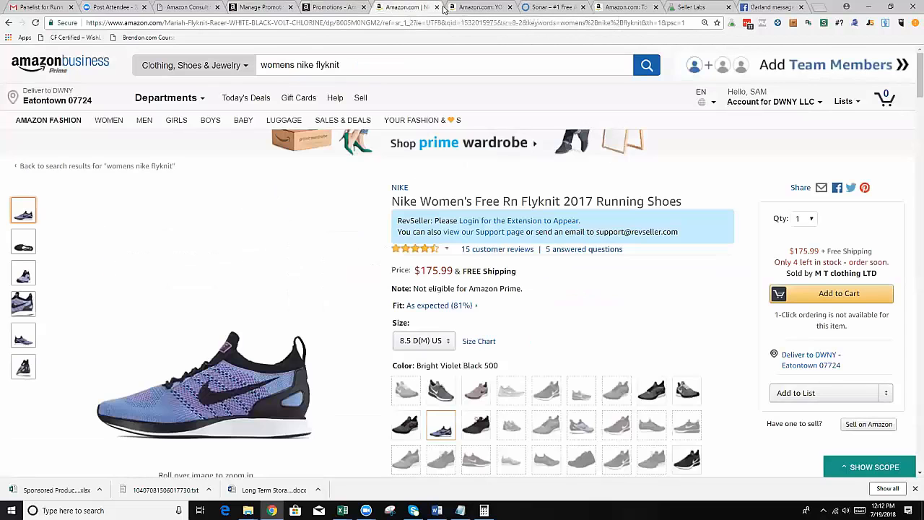
key("ctrl+w")
left_click(344, 9)
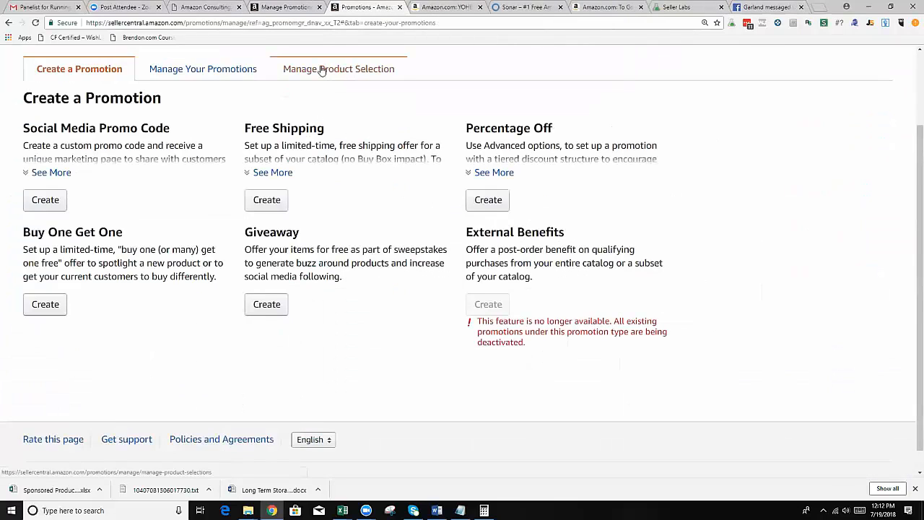
Switch to the other open page with the unfilled Percentage Off promotion form.
left_click(244, 13)
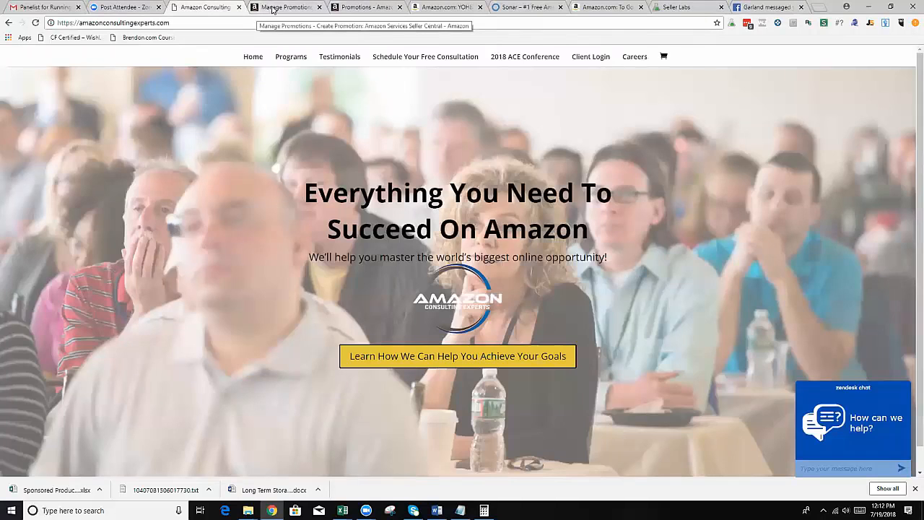
left_click(274, 10)
mouse_move(396, 102)
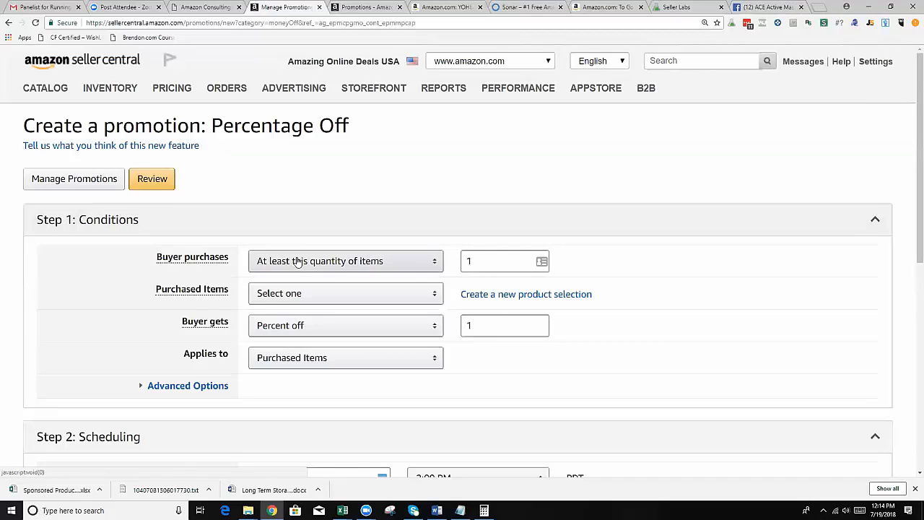
mouse_move(376, 107)
mouse_move(564, 116)
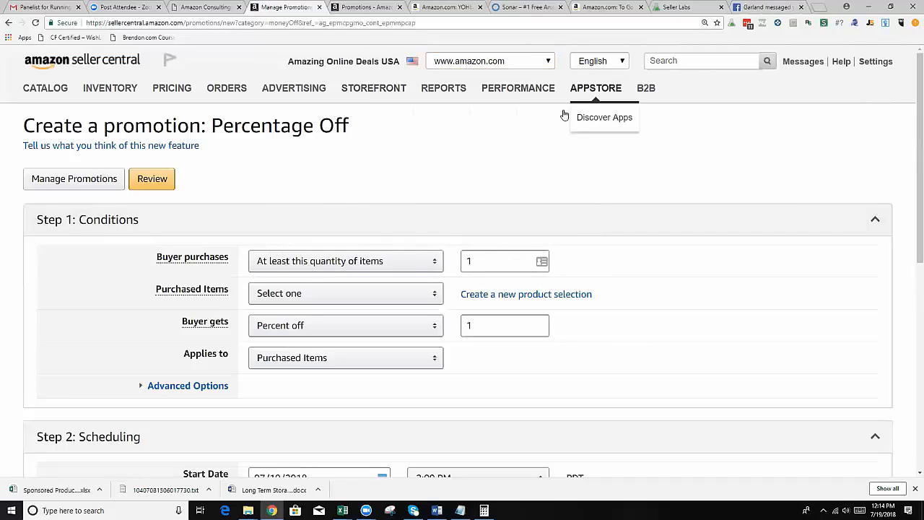